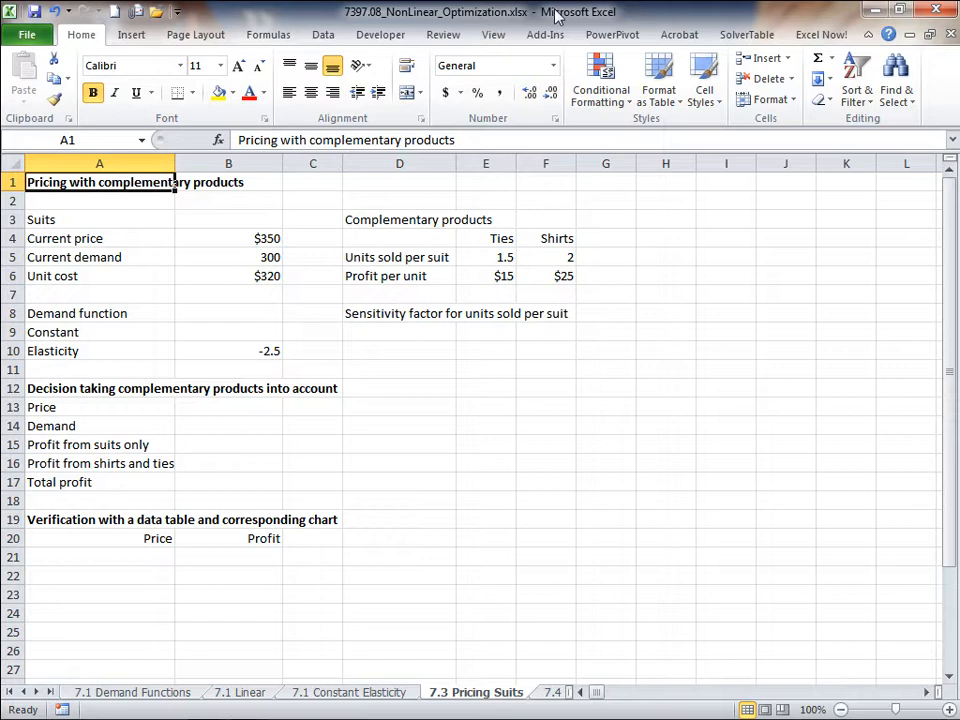
# Examine the suit price and unit cost alongside the units sold per suit and profit per unit for ties and shirts.
pyautogui.click(75, 243)
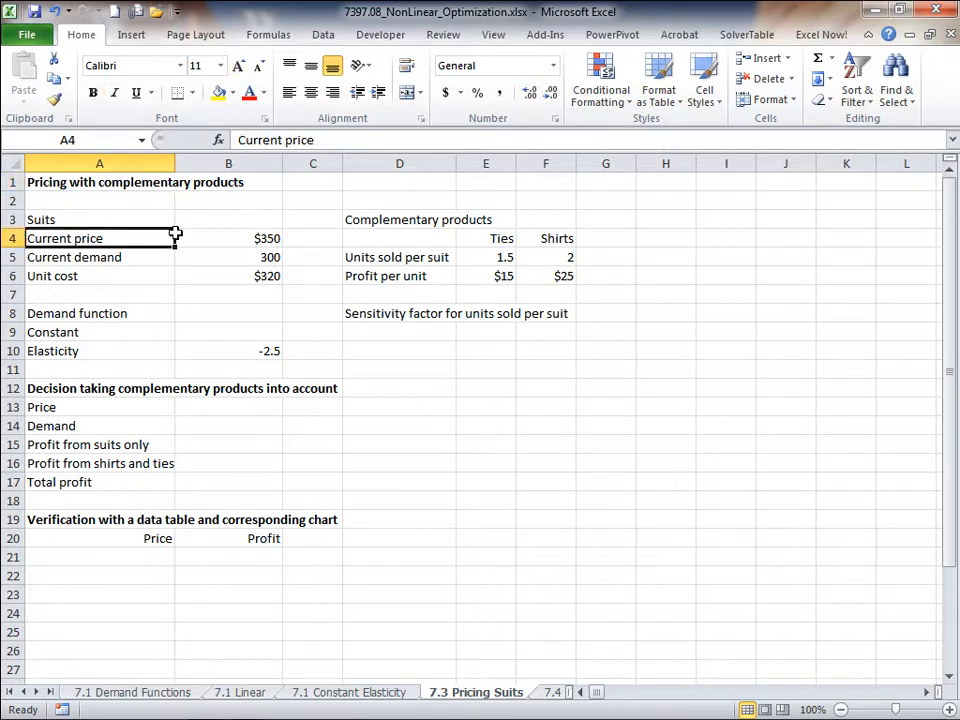
pyautogui.click(263, 238)
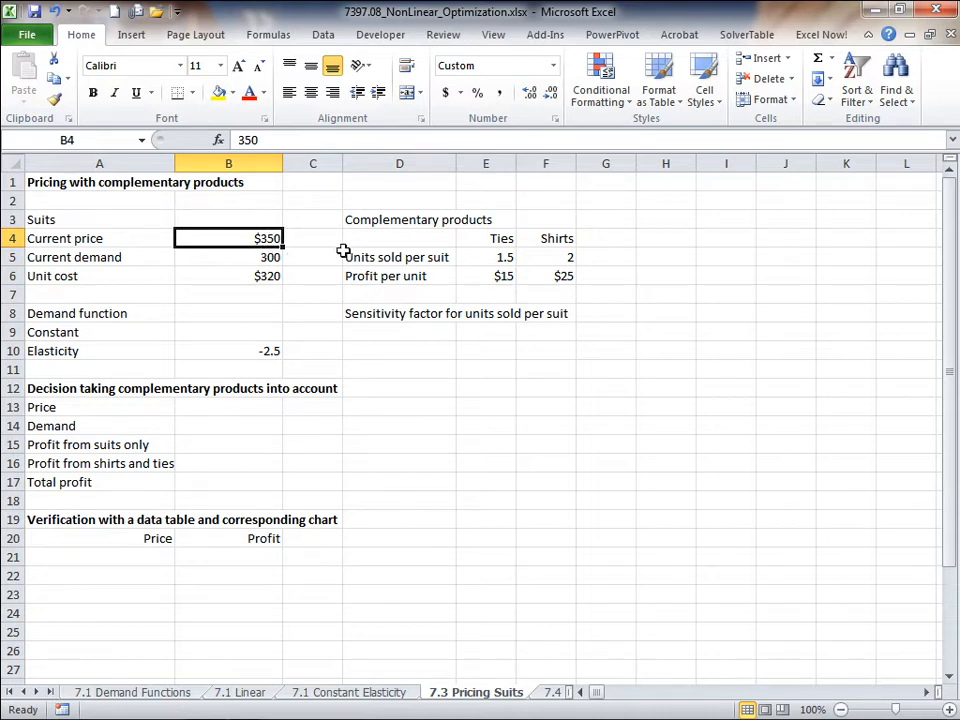
pyautogui.click(486, 259)
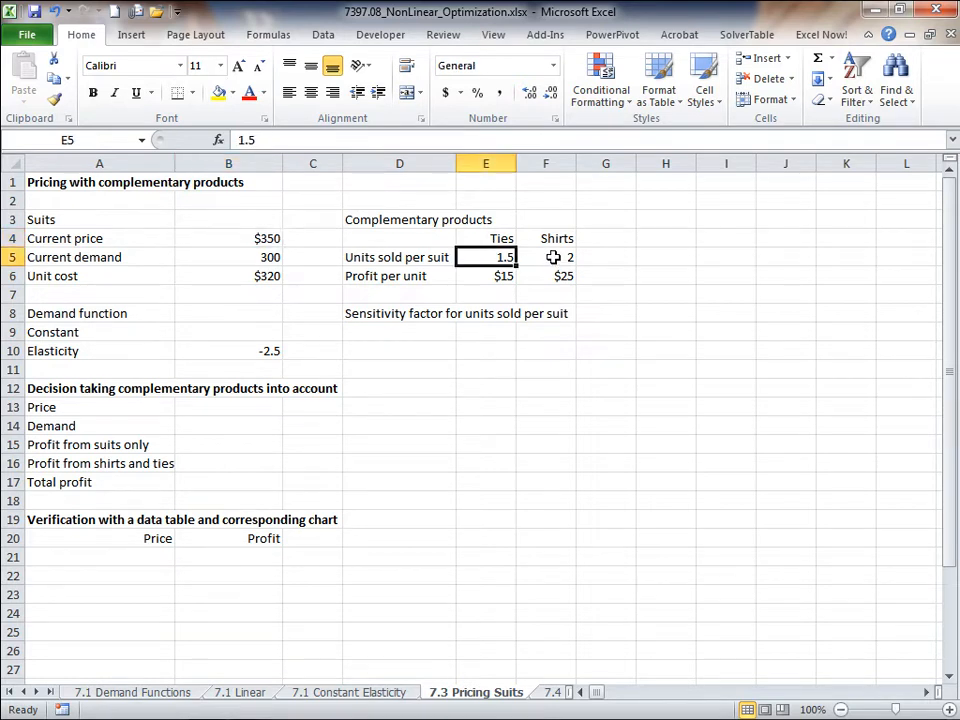
pyautogui.click(552, 260)
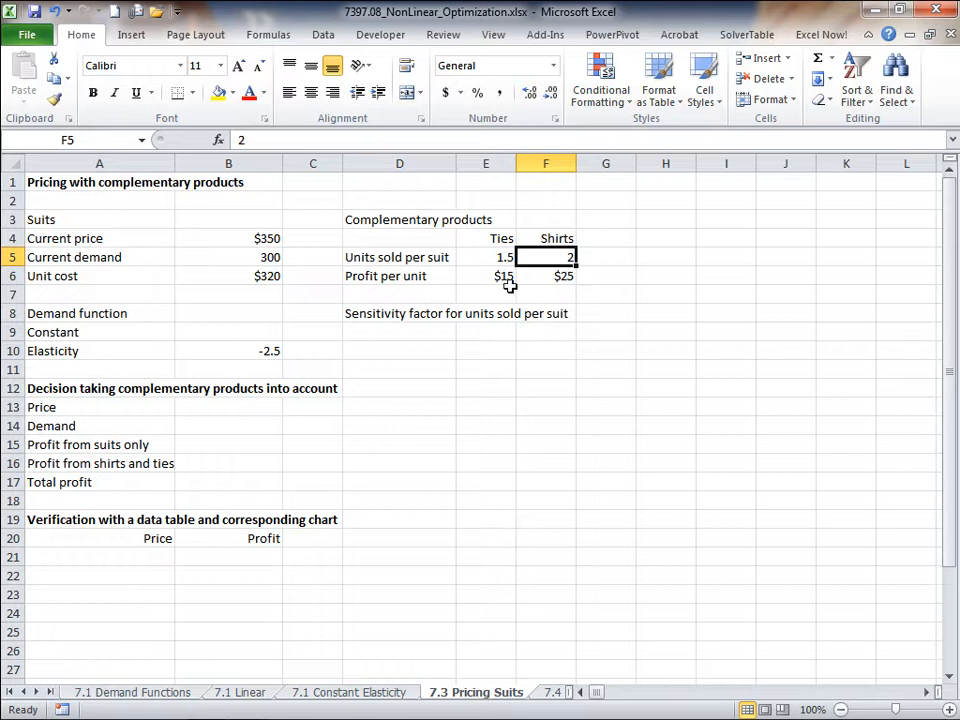
pyautogui.click(249, 238)
pyautogui.click(228, 278)
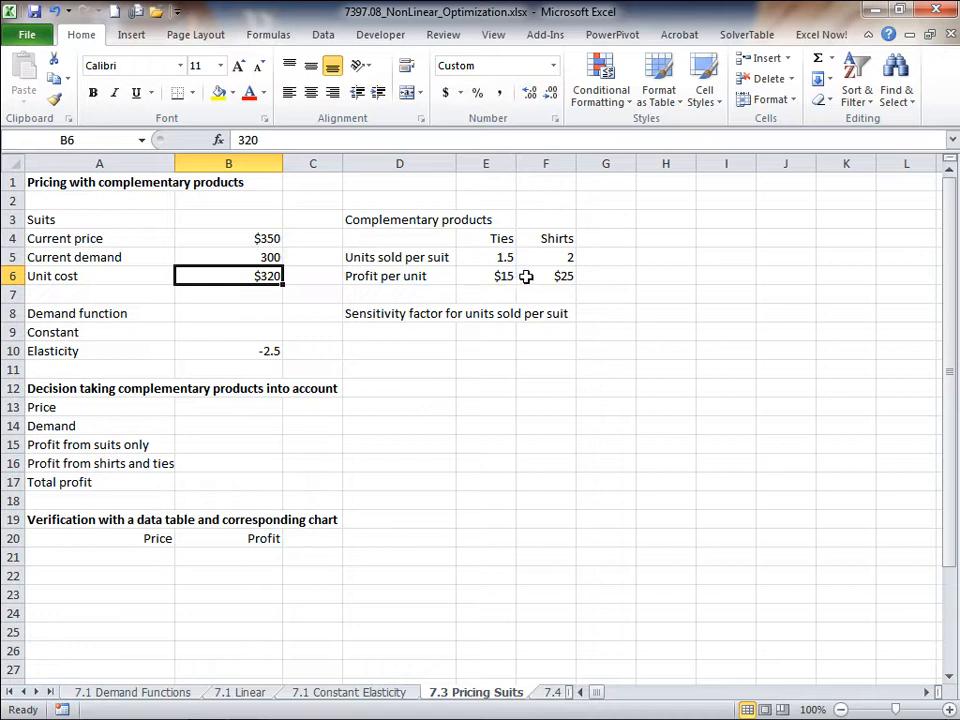
pyautogui.click(554, 257)
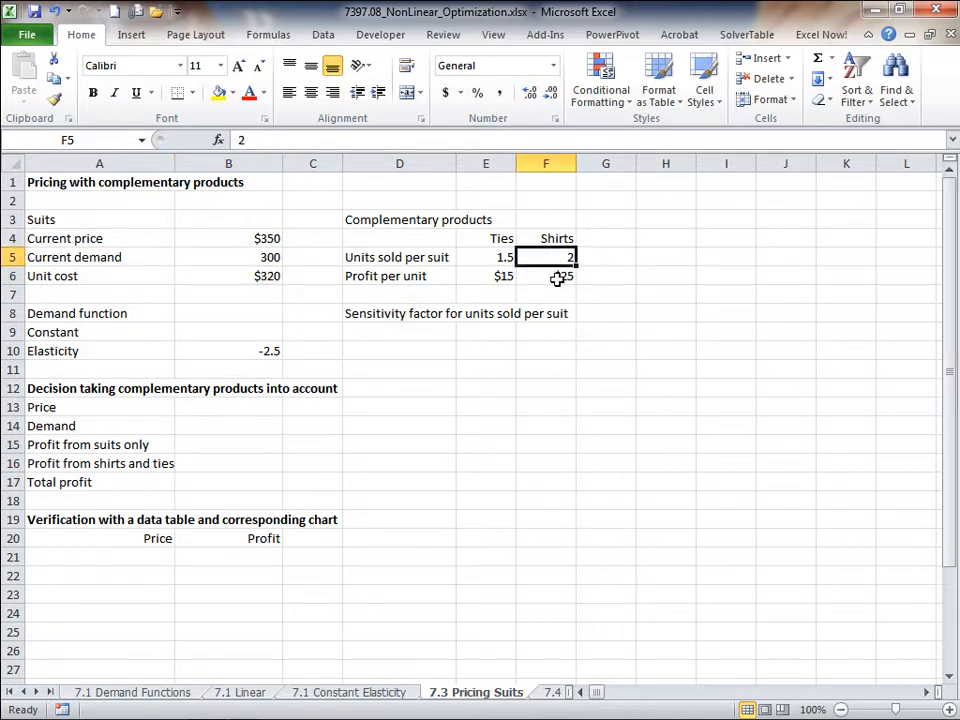
pyautogui.click(555, 278)
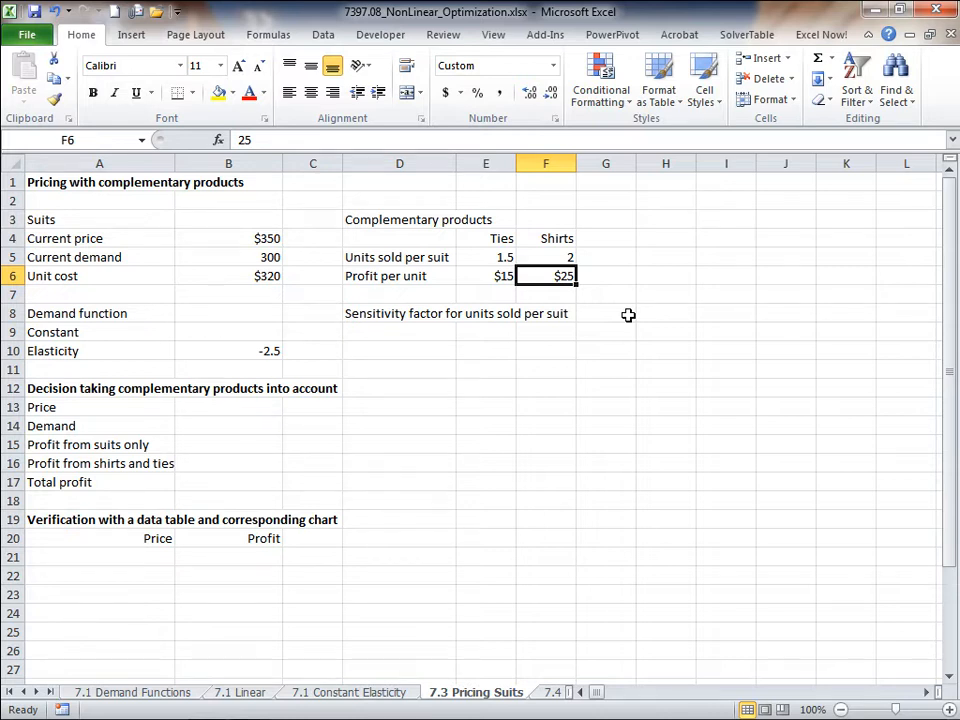
pyautogui.click(495, 277)
pyautogui.click(252, 275)
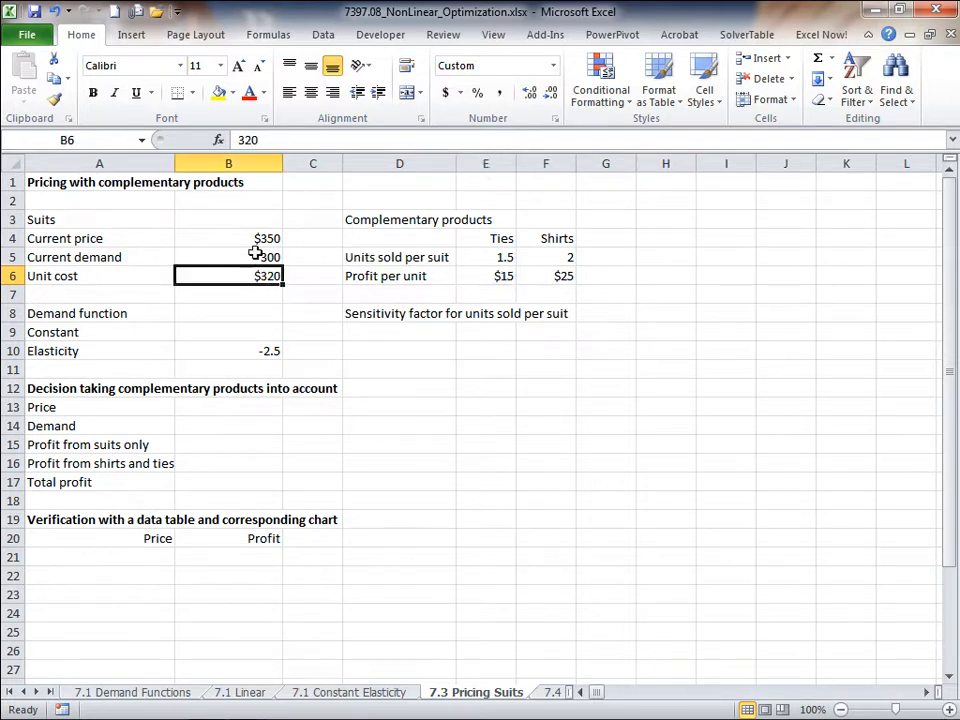
# Review the current price, current demand and elasticity inputs that define the suit demand function.
pyautogui.click(252, 310)
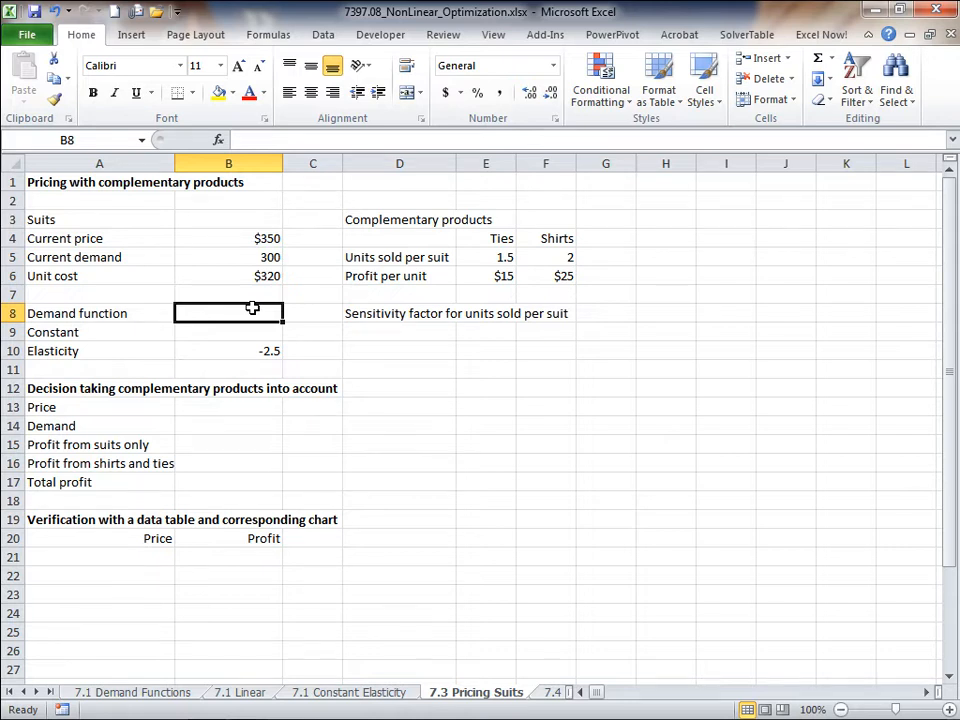
pyautogui.press('Up')
pyautogui.press('Up')
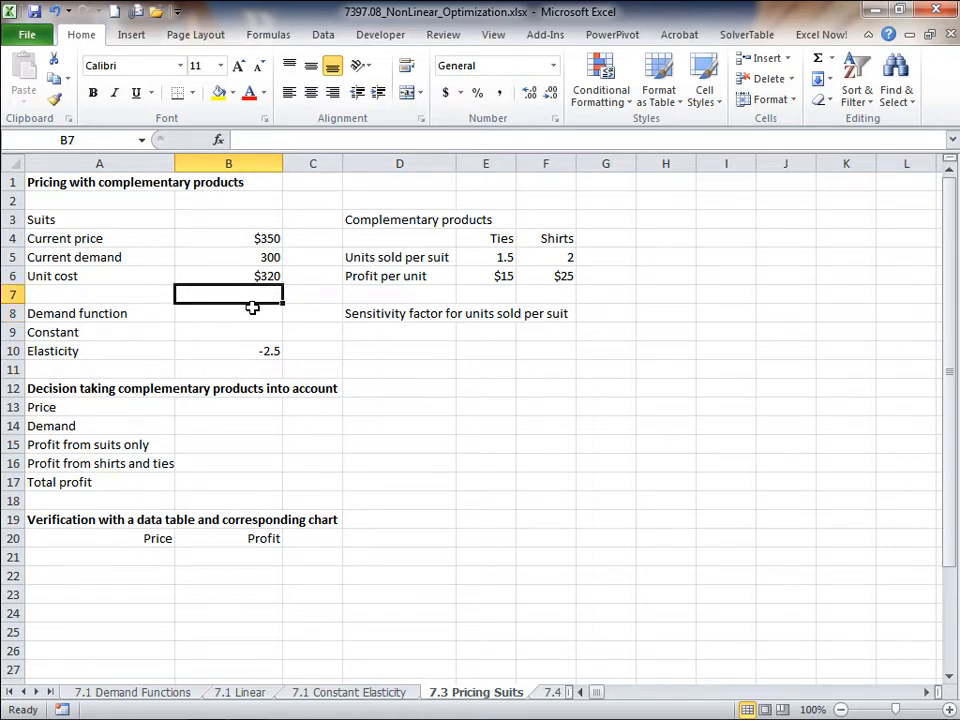
pyautogui.press('Up')
pyautogui.press('Up')
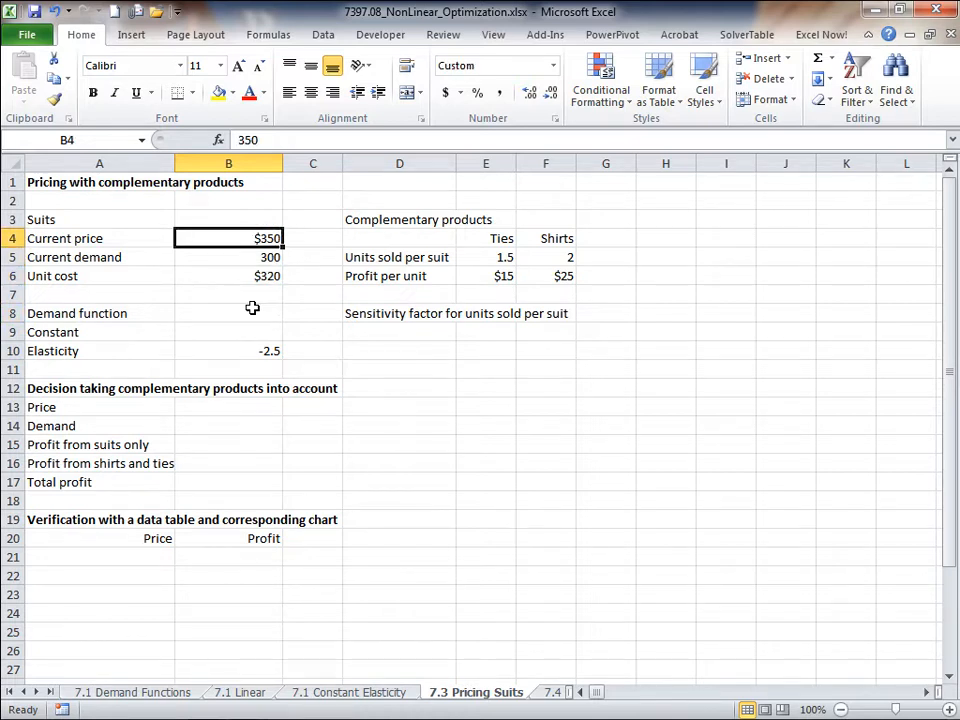
pyautogui.press('Down')
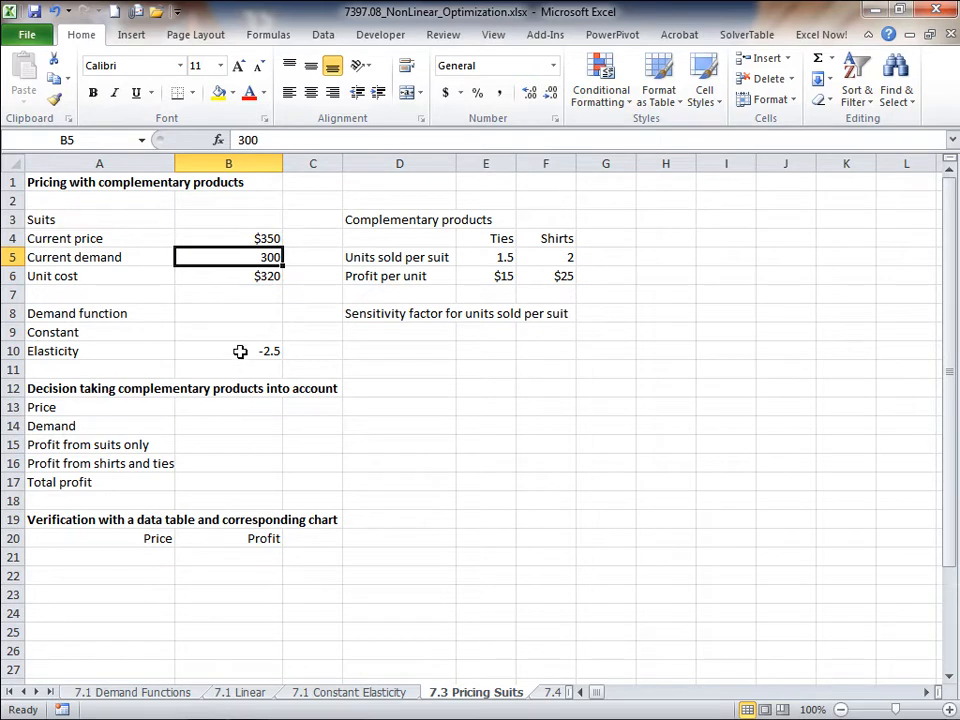
pyautogui.click(240, 349)
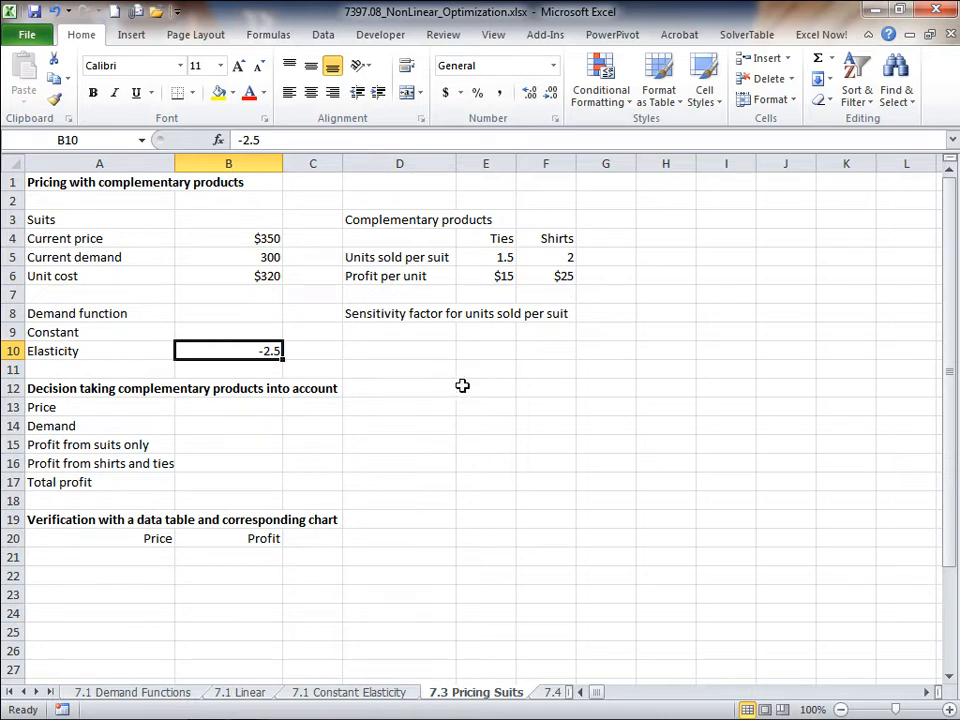
# Write the general demand function as a text note, with "Demand =" in I4 and "constant*P^elasticity" in J4.
pyautogui.click(709, 238)
pyautogui.write('Dema')
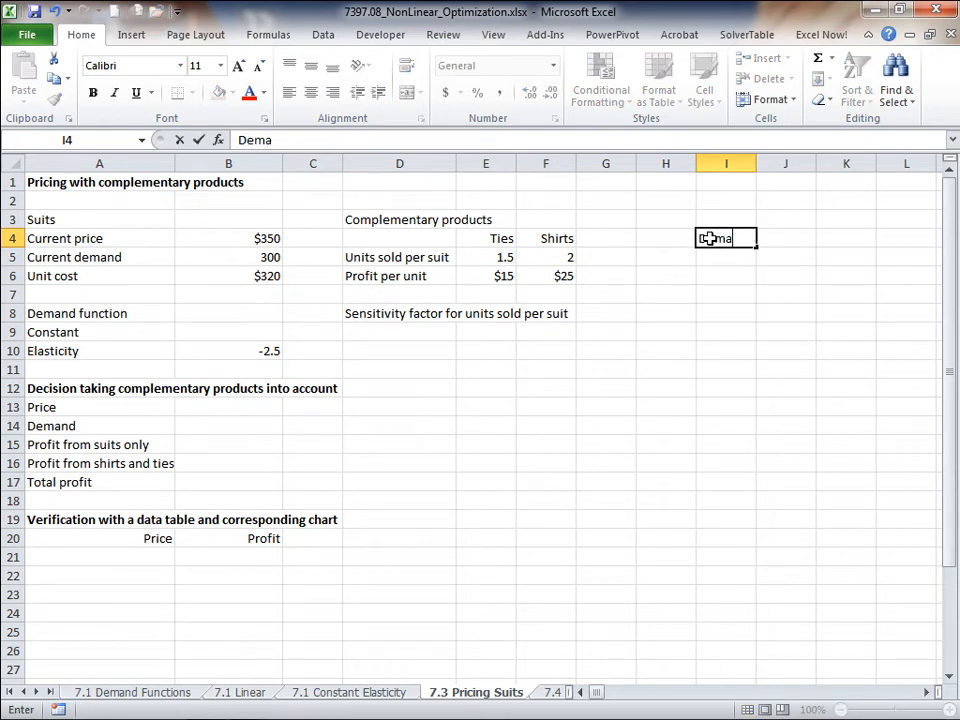
pyautogui.write('nd =')
pyautogui.press('Tab')
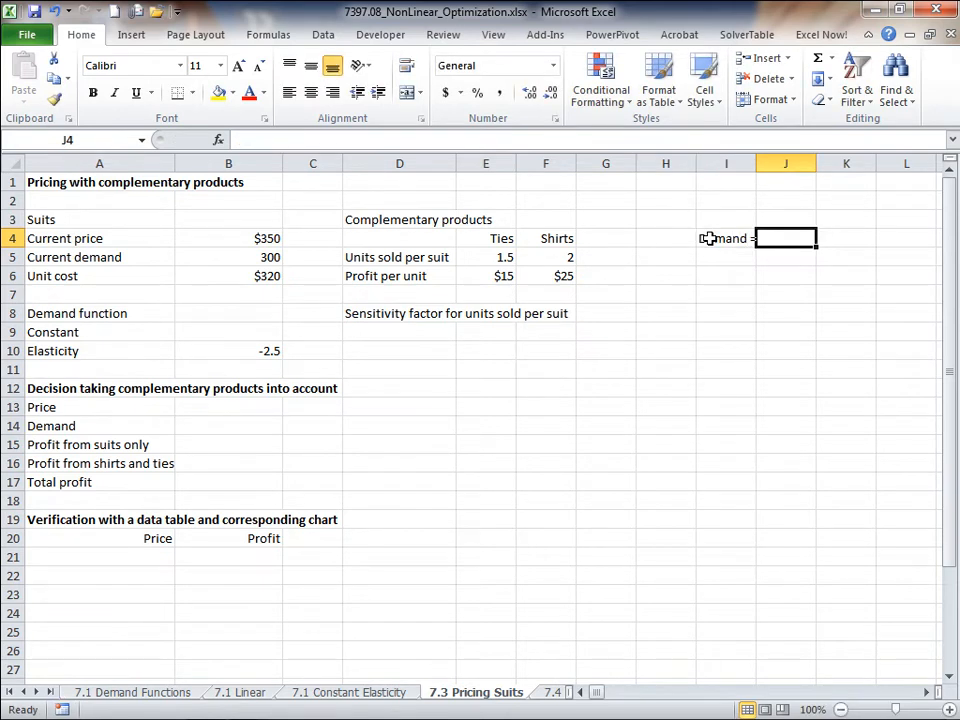
pyautogui.write('consta')
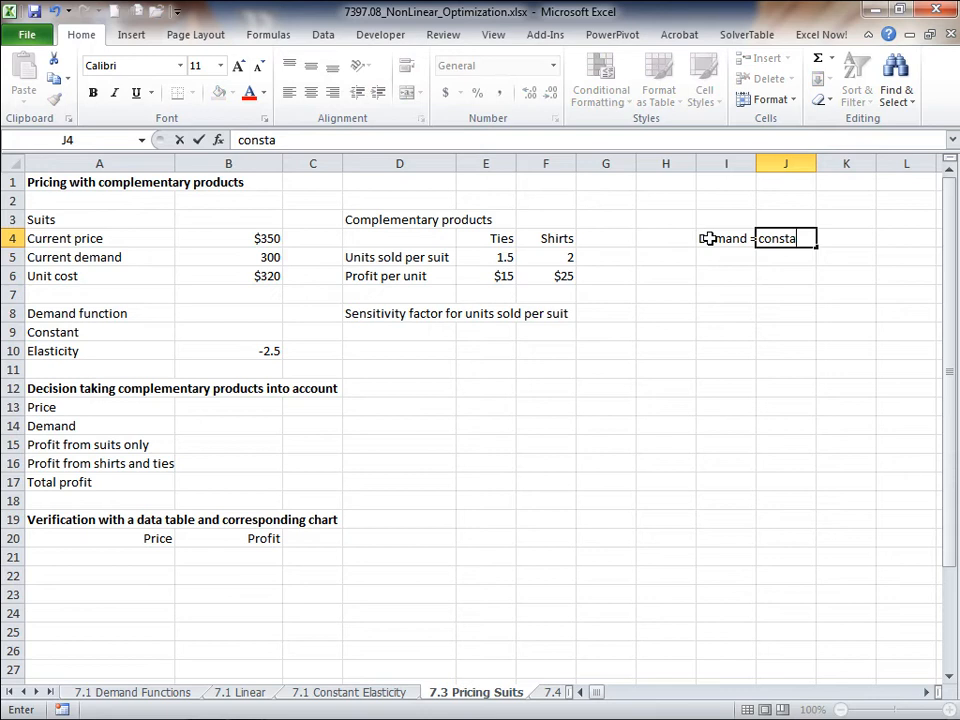
pyautogui.write('nt*P^elastic')
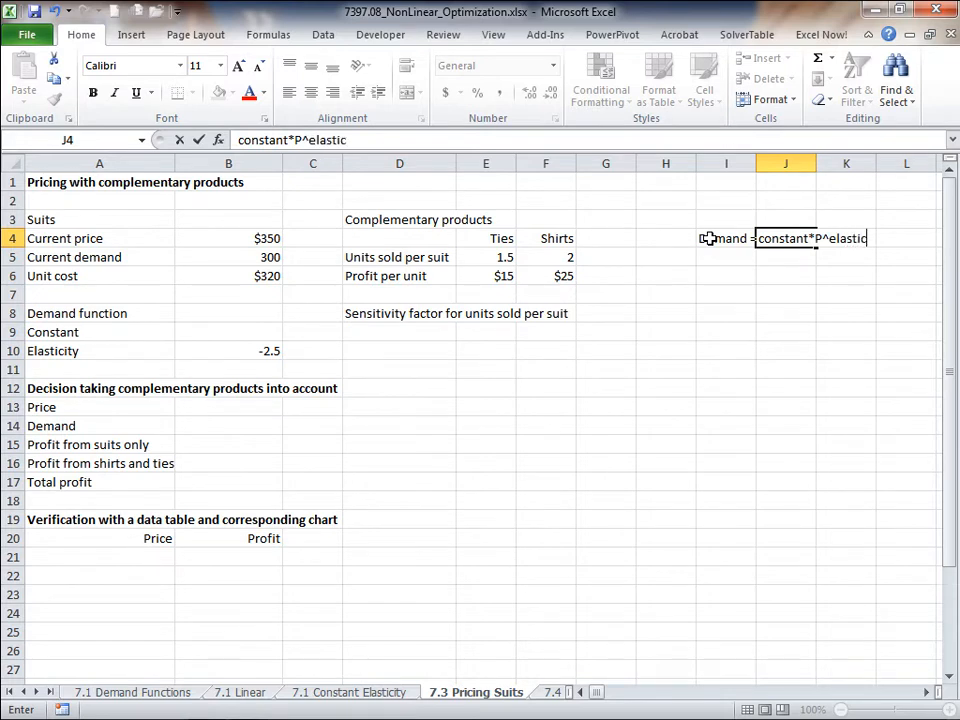
pyautogui.write('ity')
pyautogui.press('Return')
pyautogui.click(708, 238)
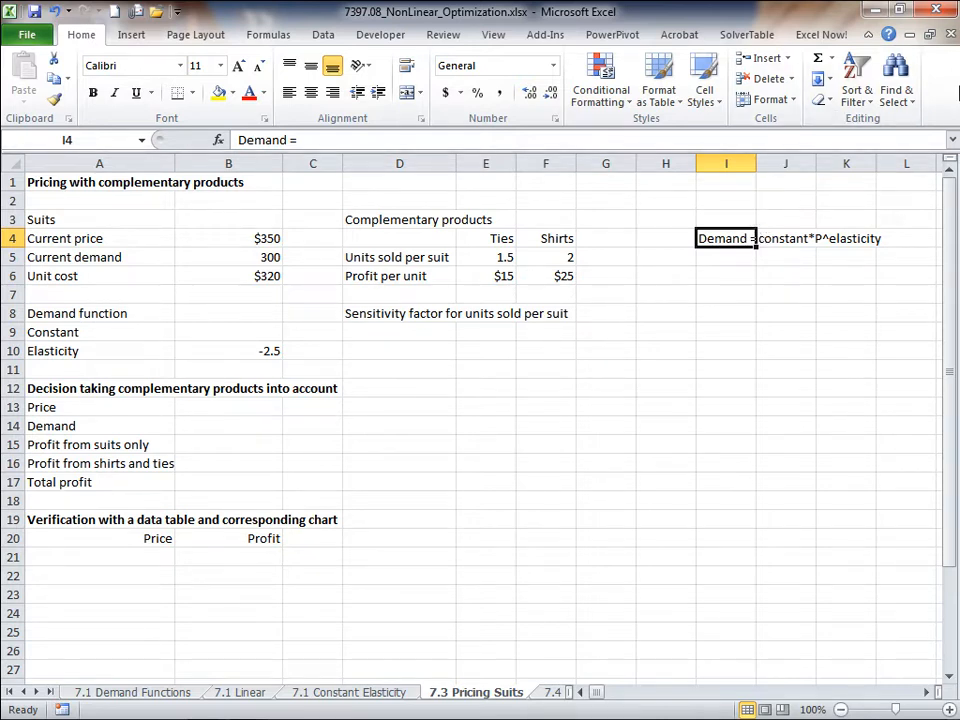
# Restore the workbook window from its maximized size and narrow it slightly, keeping columns A through K in view.
pyautogui.click(903, 10)
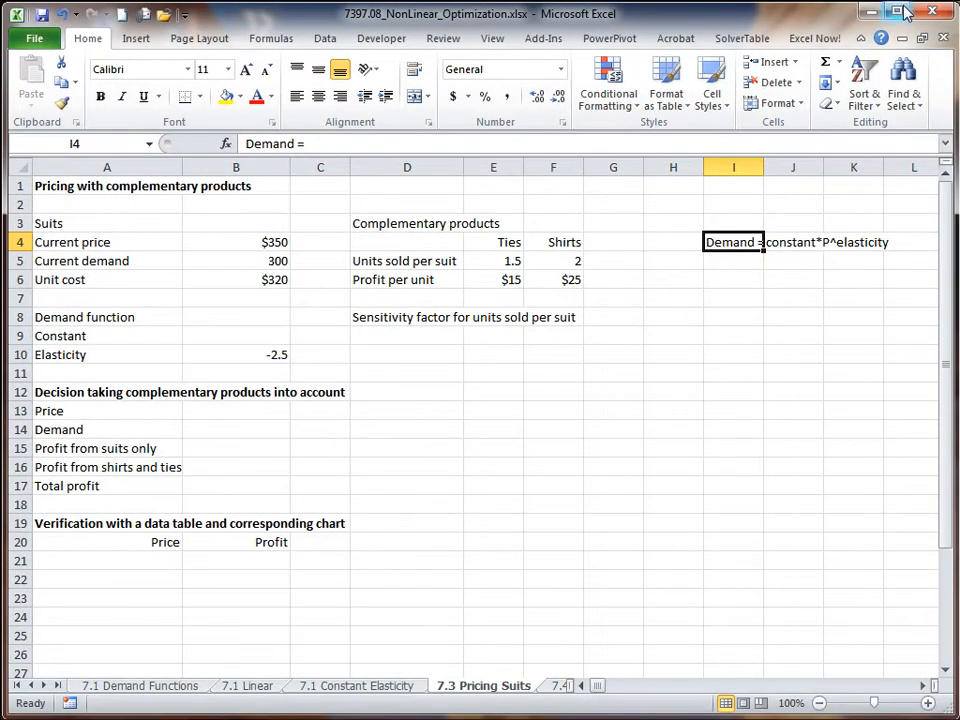
pyautogui.moveTo(954, 112); pyautogui.dragTo(918, 118)
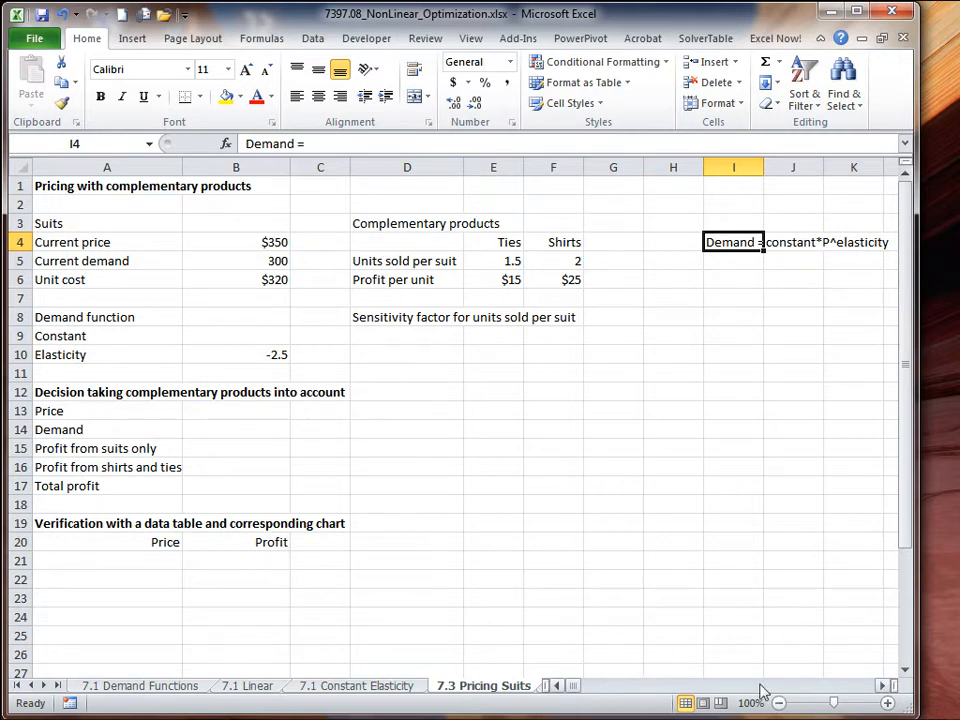
pyautogui.click(880, 687)
pyautogui.click(880, 687)
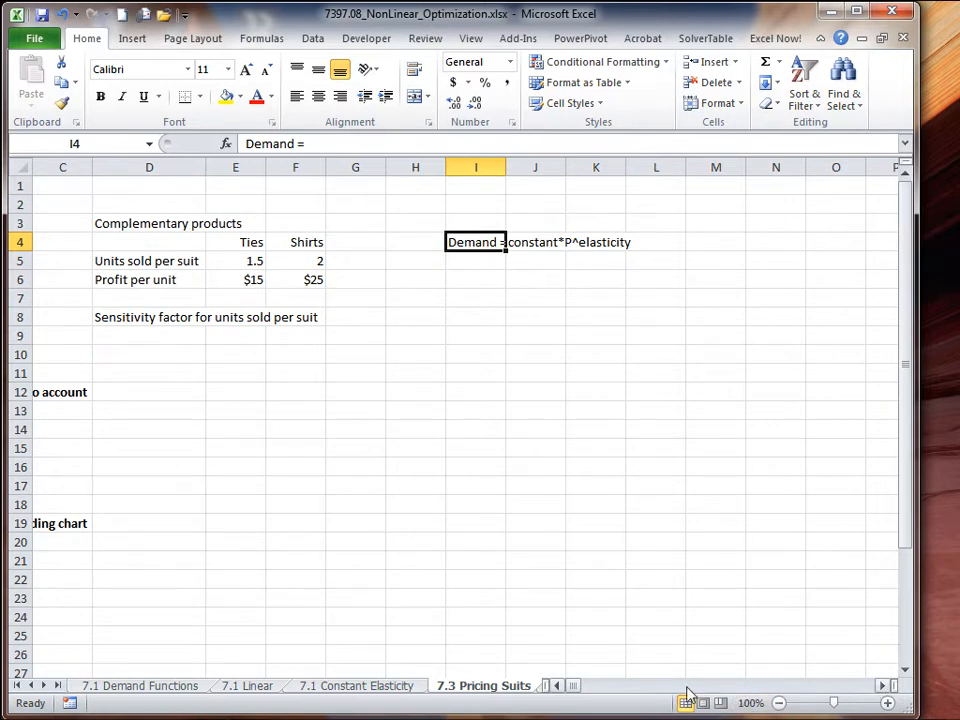
pyautogui.click(557, 686)
pyautogui.click(557, 686)
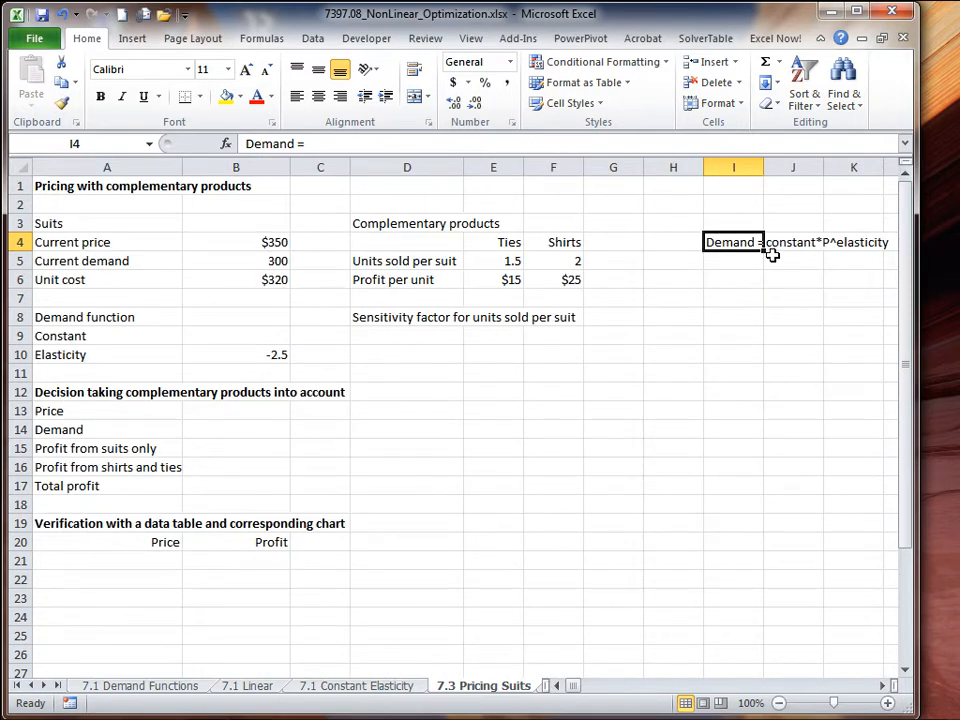
# Write the demand equation with current figures as text, with "300 =" in I6 and "const*350^-2.5" in J6.
pyautogui.click(723, 279)
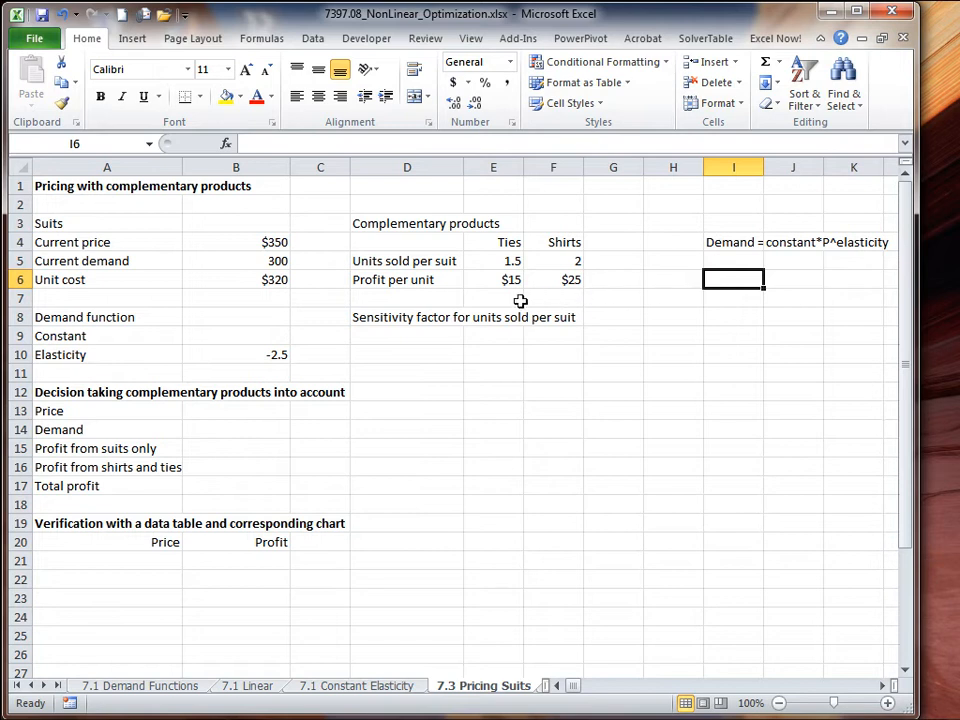
pyautogui.write('300 =')
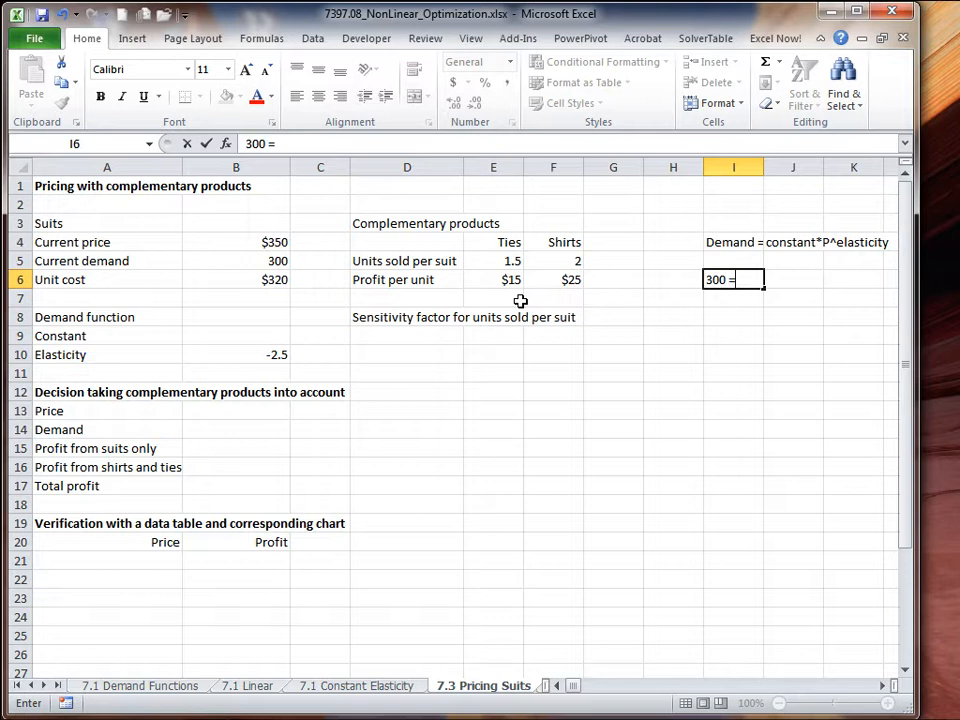
pyautogui.press('Tab')
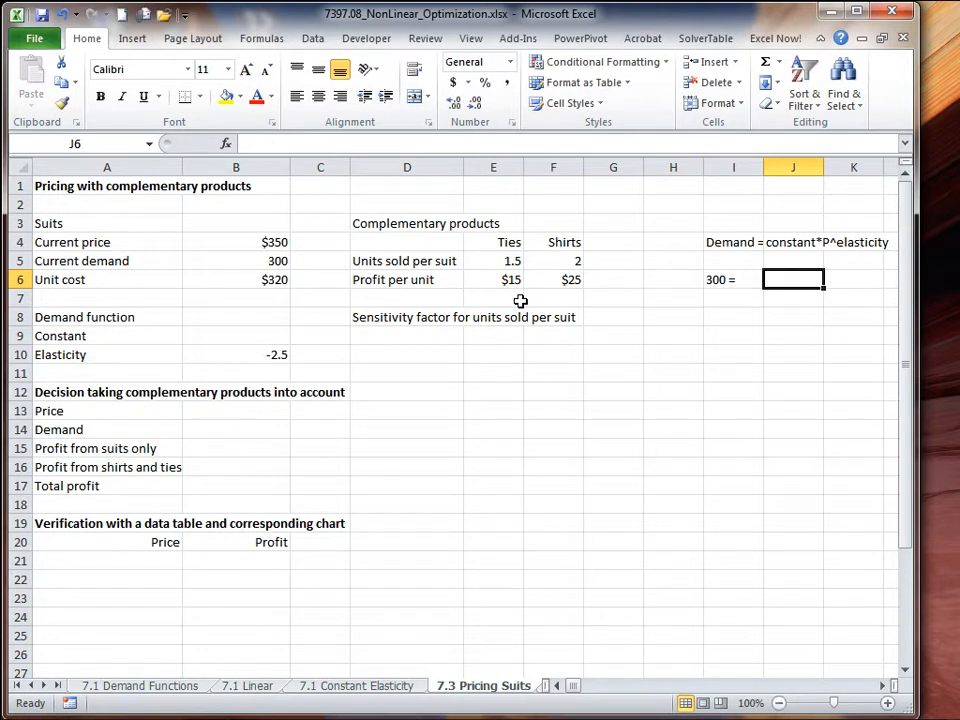
pyautogui.write('const')
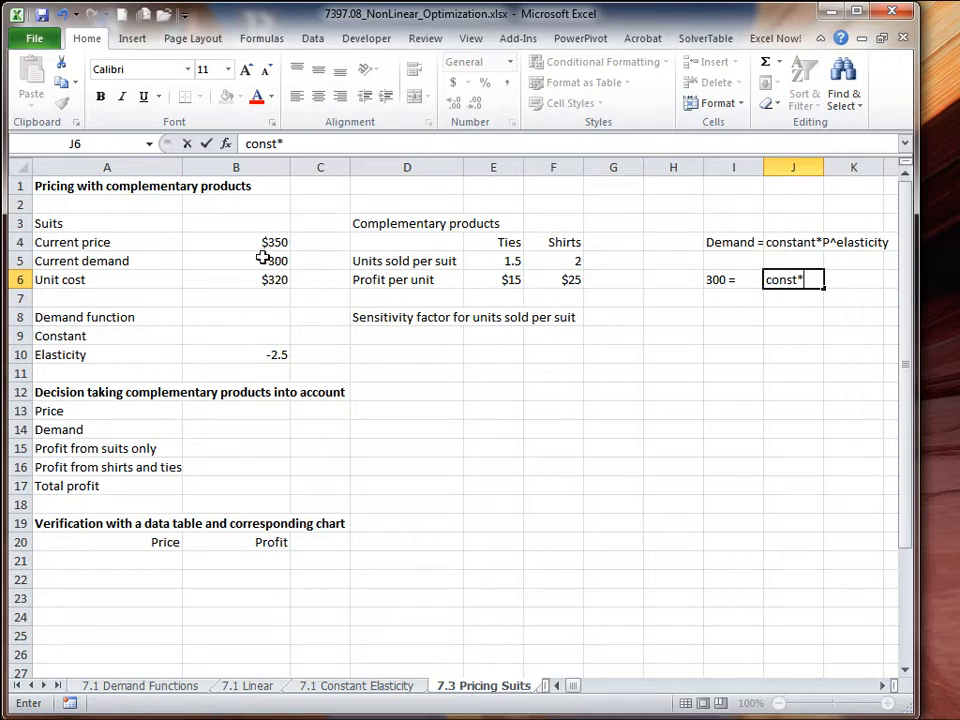
pyautogui.write('*350')
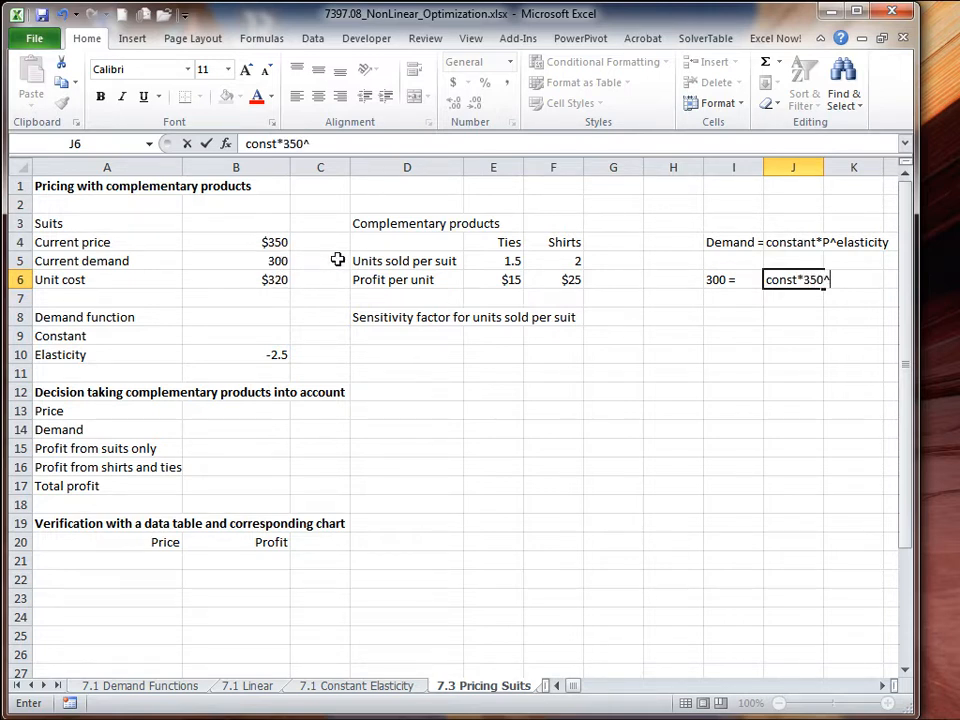
pyautogui.write('^-2.5')
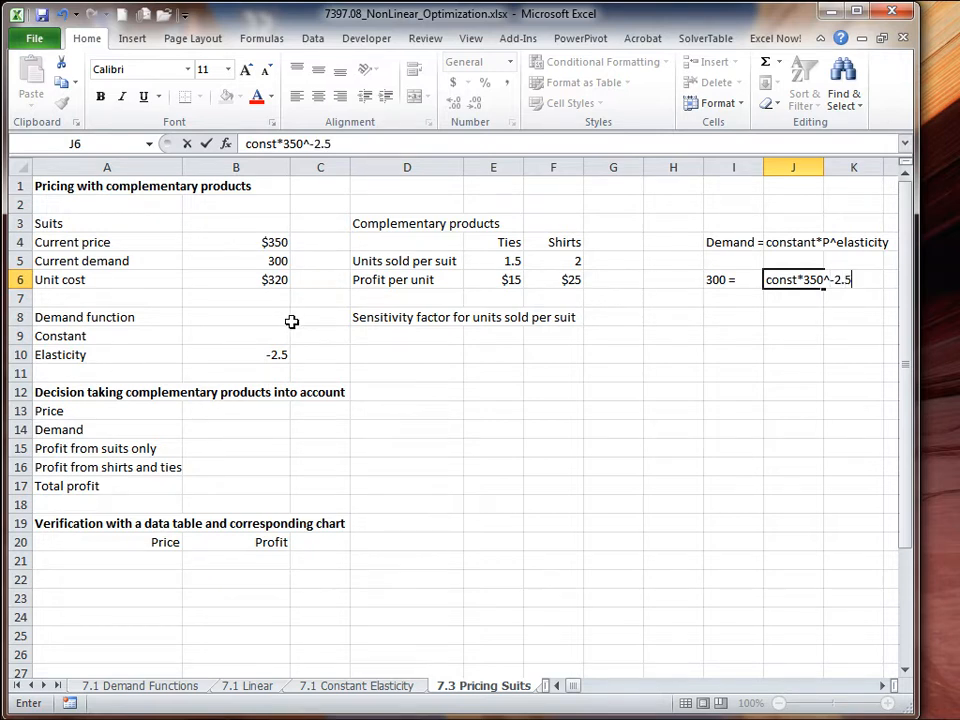
pyautogui.press('Return')
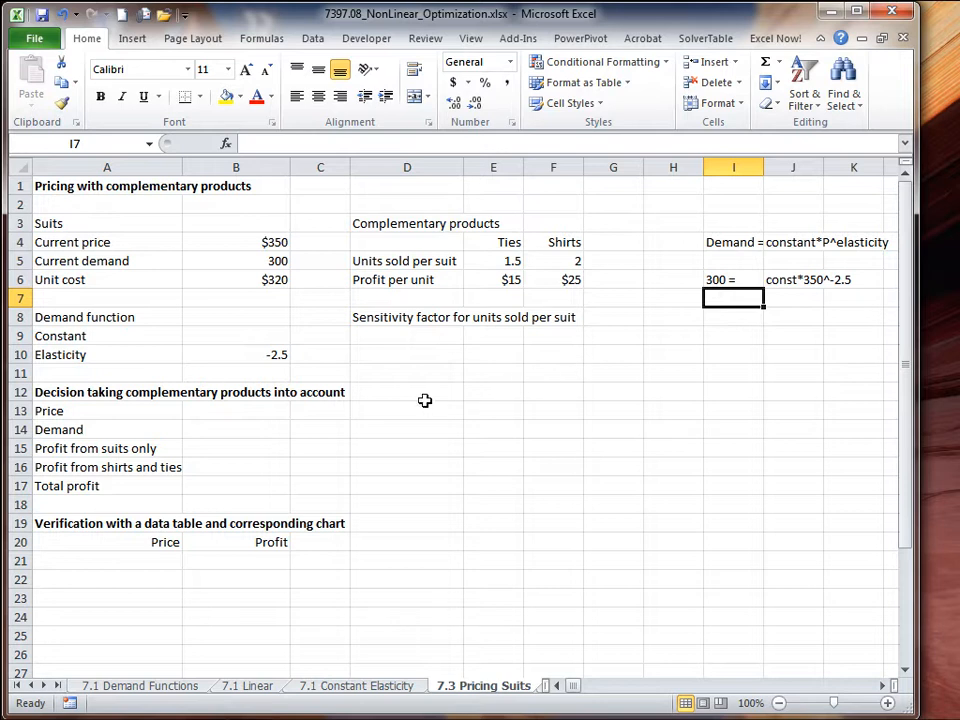
# Calculate the demand function's constant in B9 with the formula =B5/B4^B10.
pyautogui.click(243, 335)
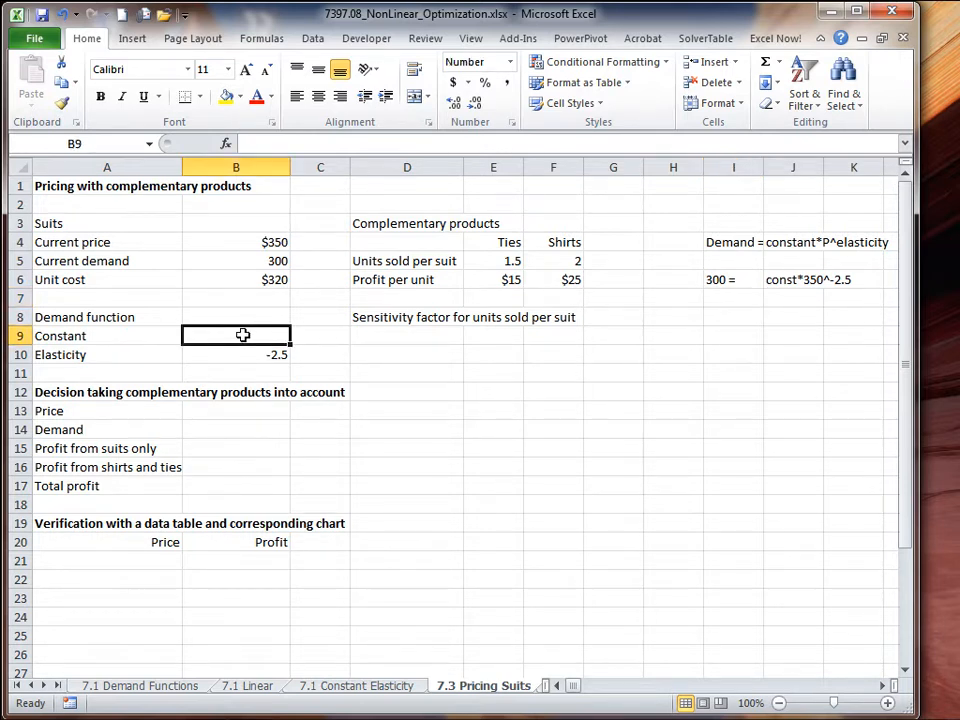
pyautogui.write('=')
pyautogui.click(249, 263)
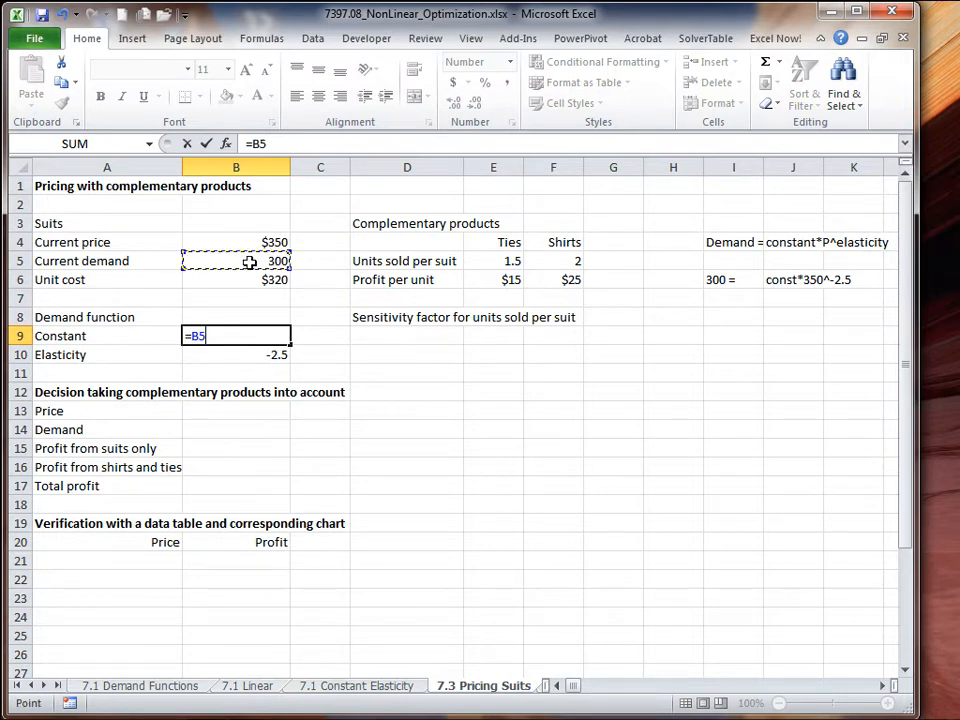
pyautogui.write('/')
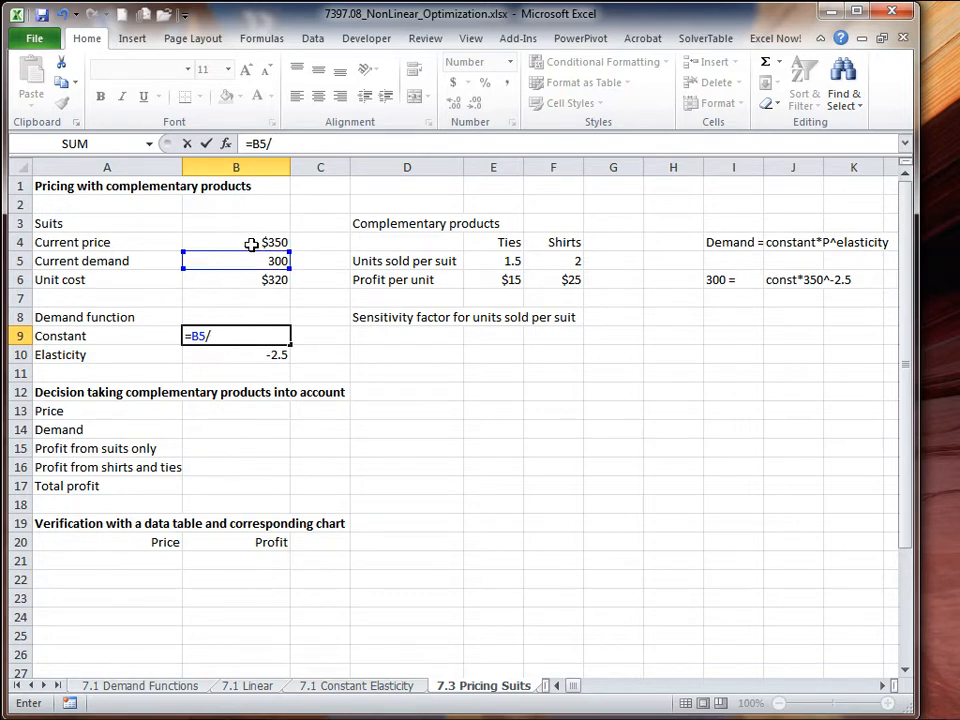
pyautogui.click(252, 241)
pyautogui.write('^')
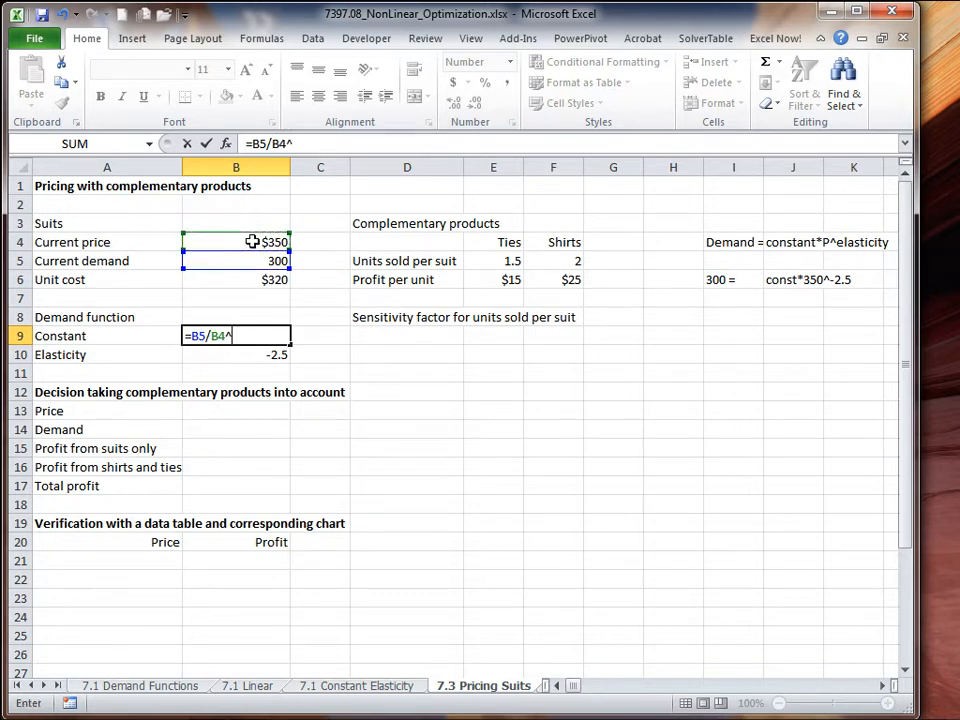
pyautogui.click(263, 350)
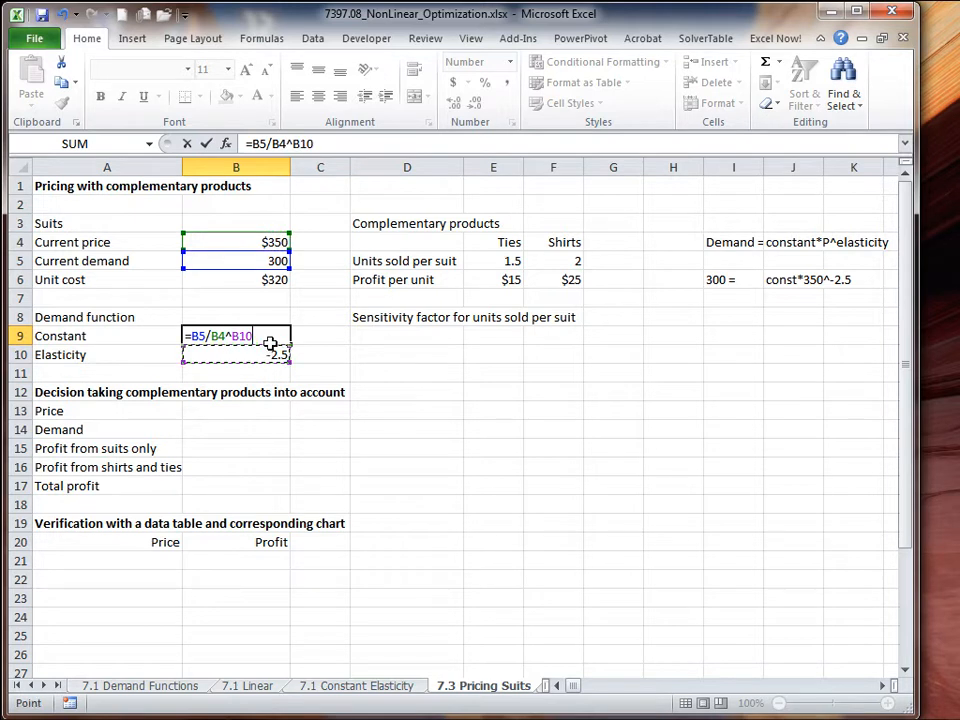
pyautogui.click(207, 144)
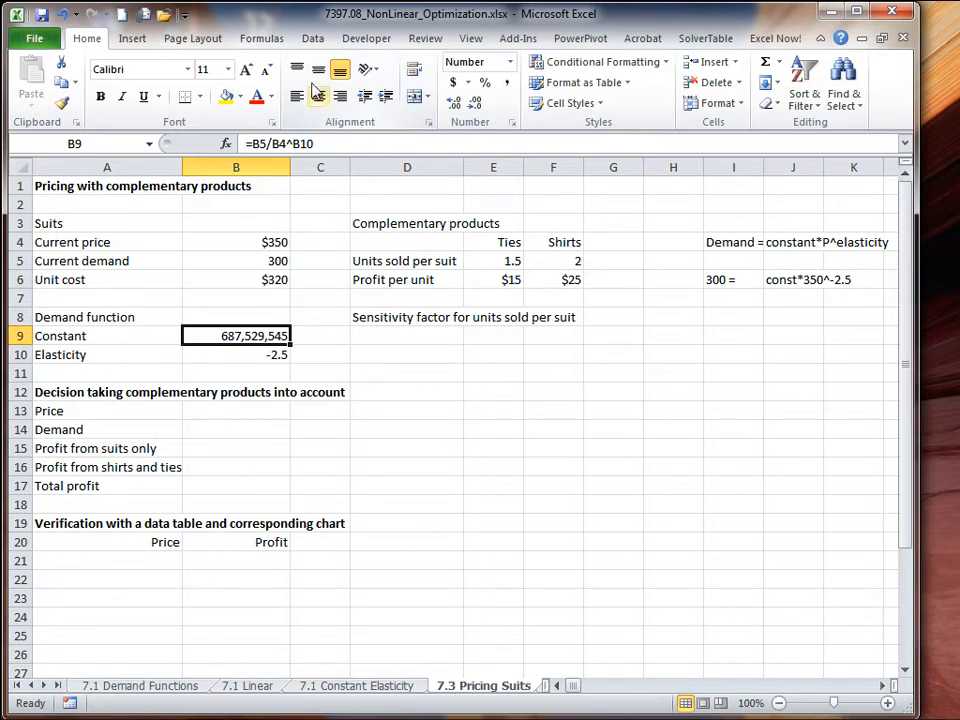
# Shade the input cells B4:B6, B9:B10 and E5:F6 with the same medium-light blue fill.
pyautogui.click(251, 243)
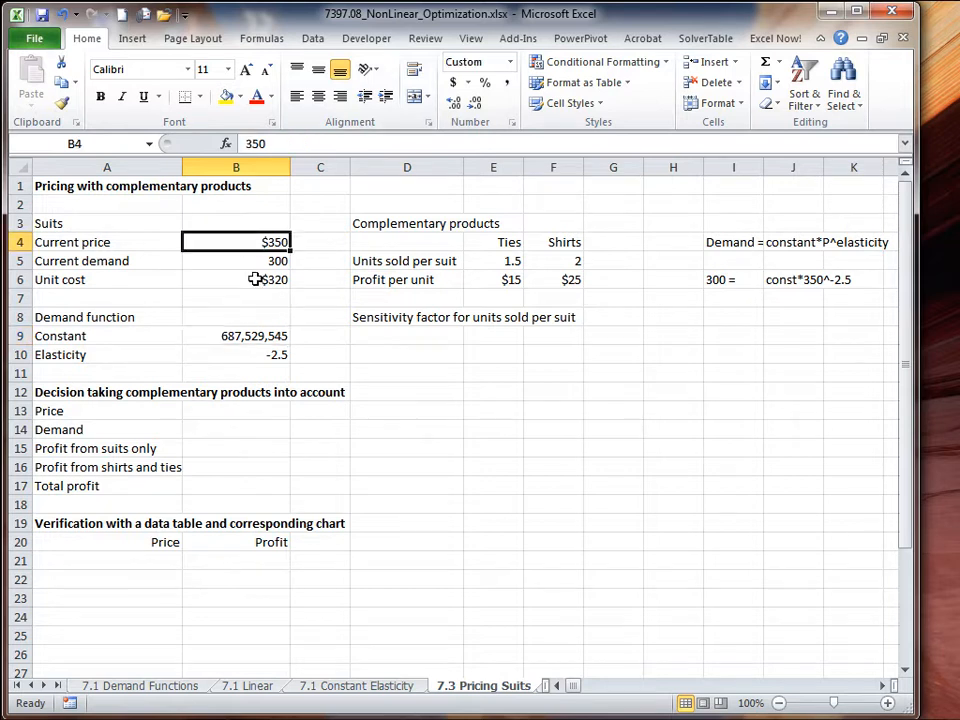
pyautogui.keyDown('shift'); pyautogui.click(254, 277); pyautogui.keyUp('shift')
pyautogui.click(243, 96)
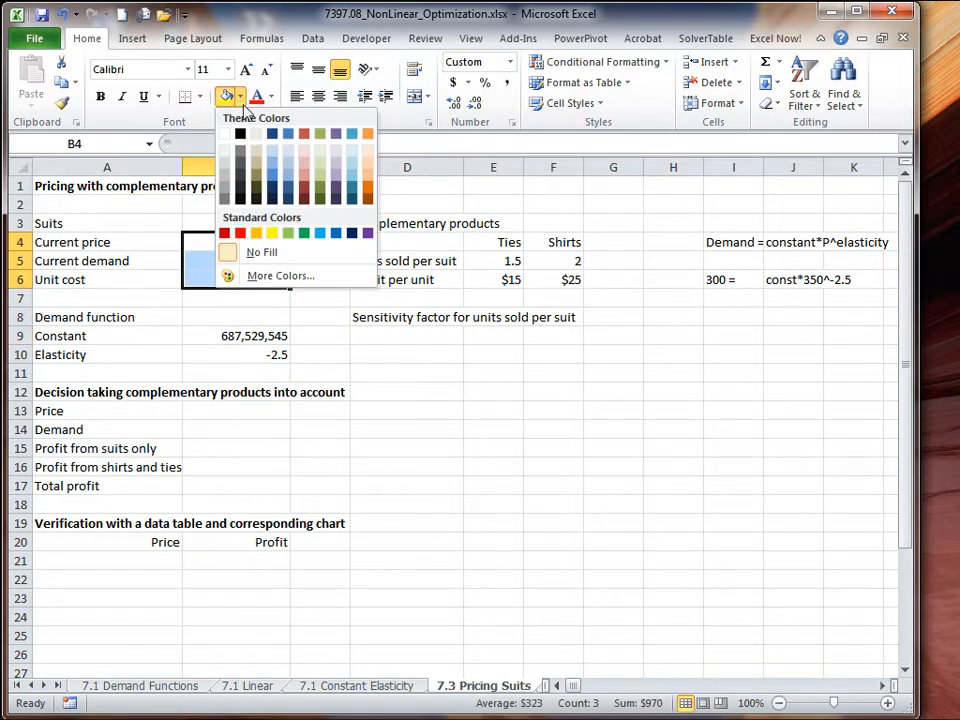
pyautogui.click(272, 196)
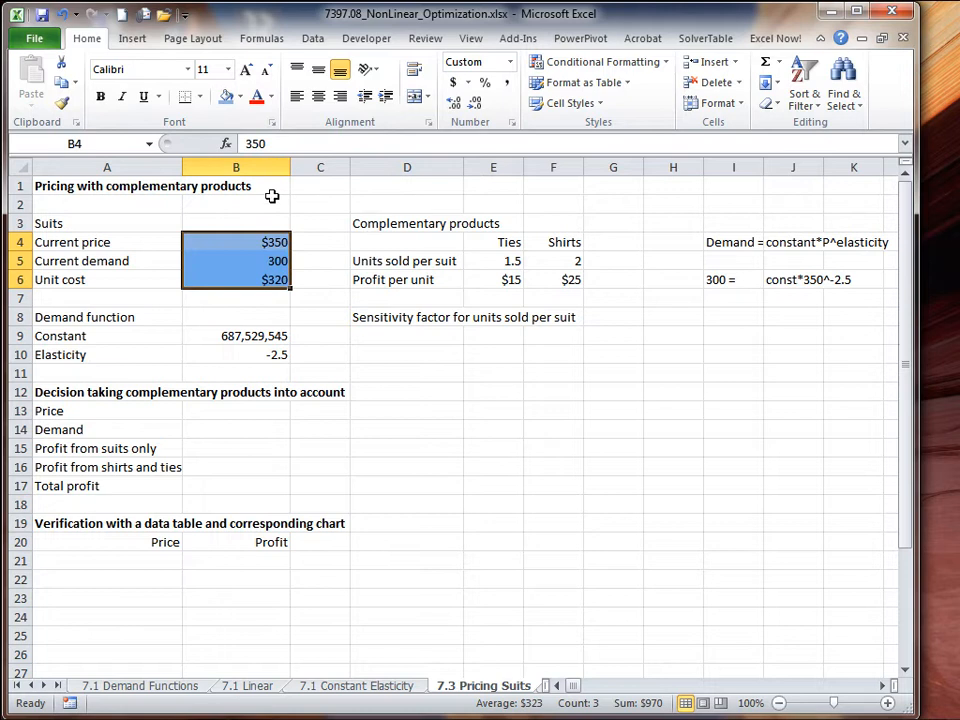
pyautogui.click(244, 338)
pyautogui.keyDown('shift'); pyautogui.click(241, 349); pyautogui.keyUp('shift')
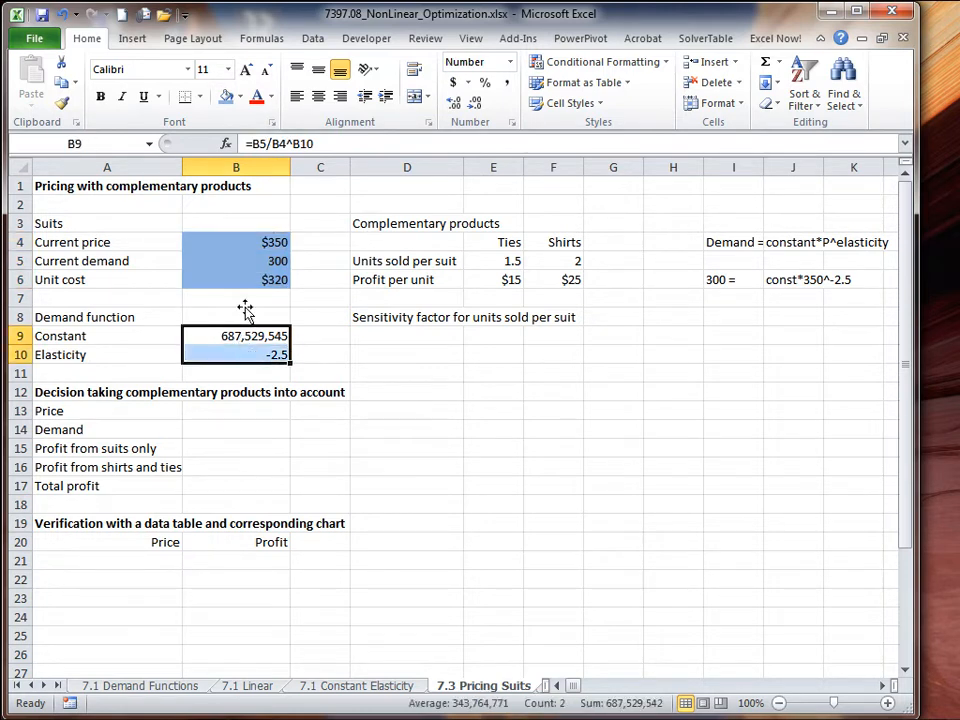
pyautogui.click(225, 98)
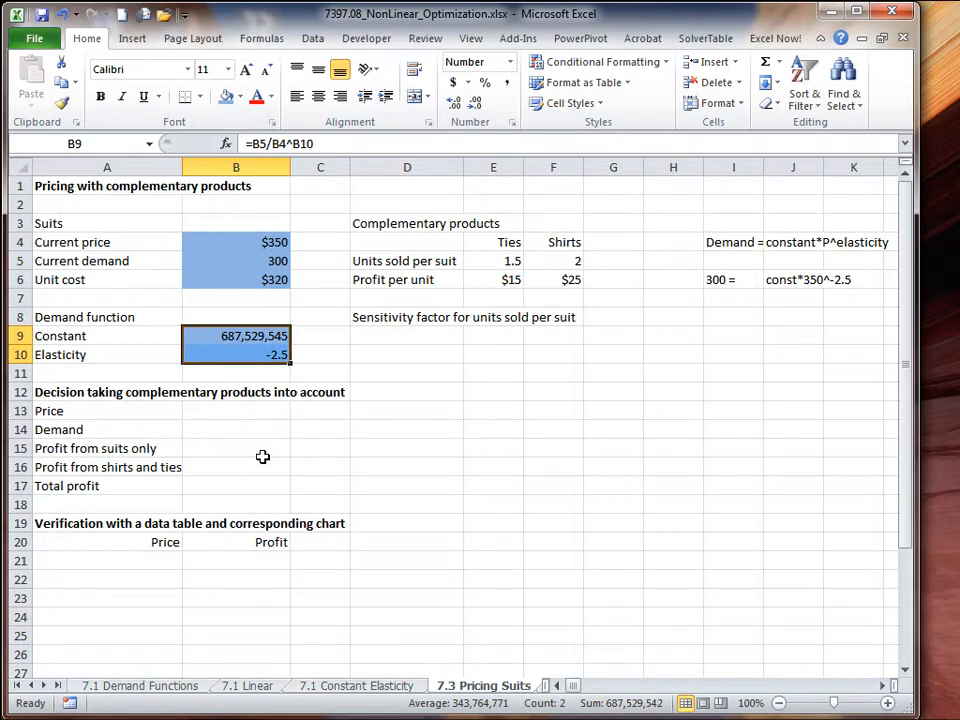
pyautogui.click(492, 260)
pyautogui.moveTo(492, 260); pyautogui.dragTo(557, 274)
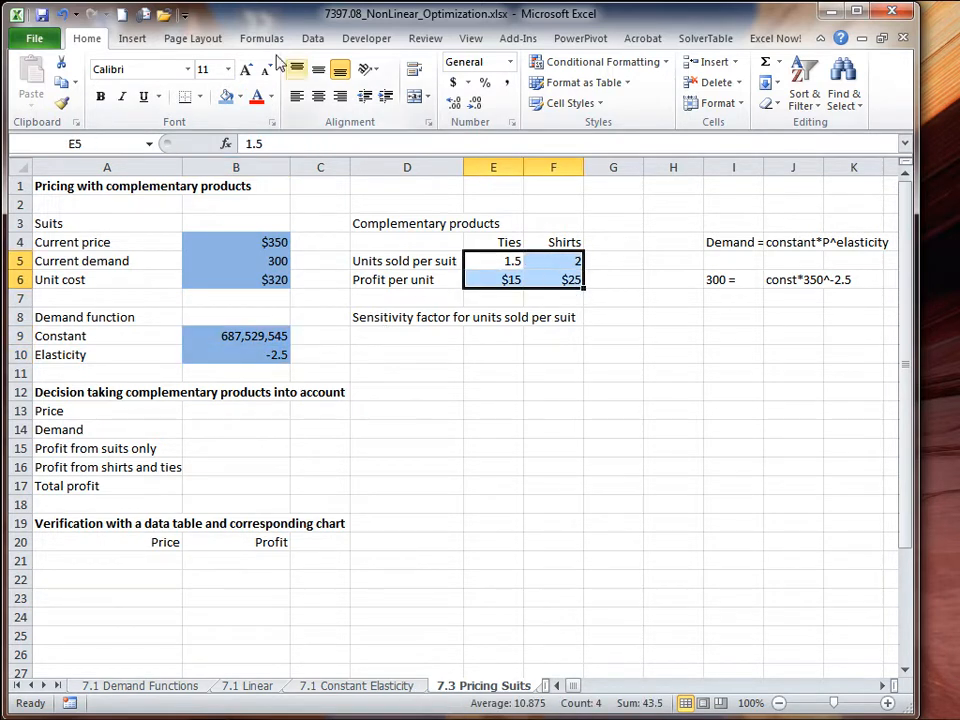
pyautogui.click(226, 96)
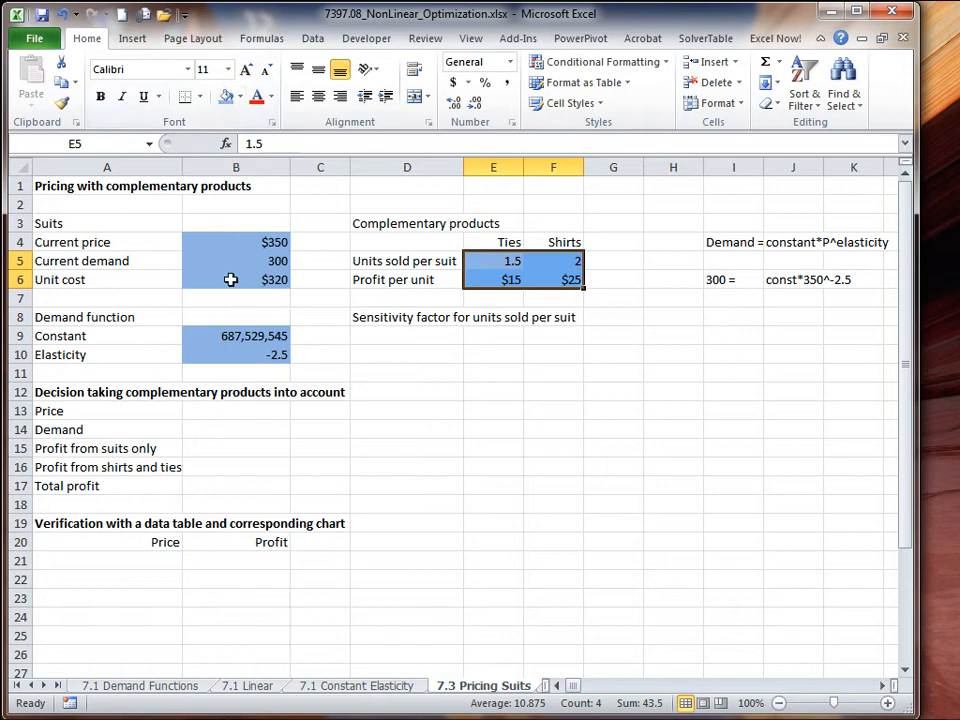
# Shade the decision cell for price, B13, with a tan fill.
pyautogui.click(238, 412)
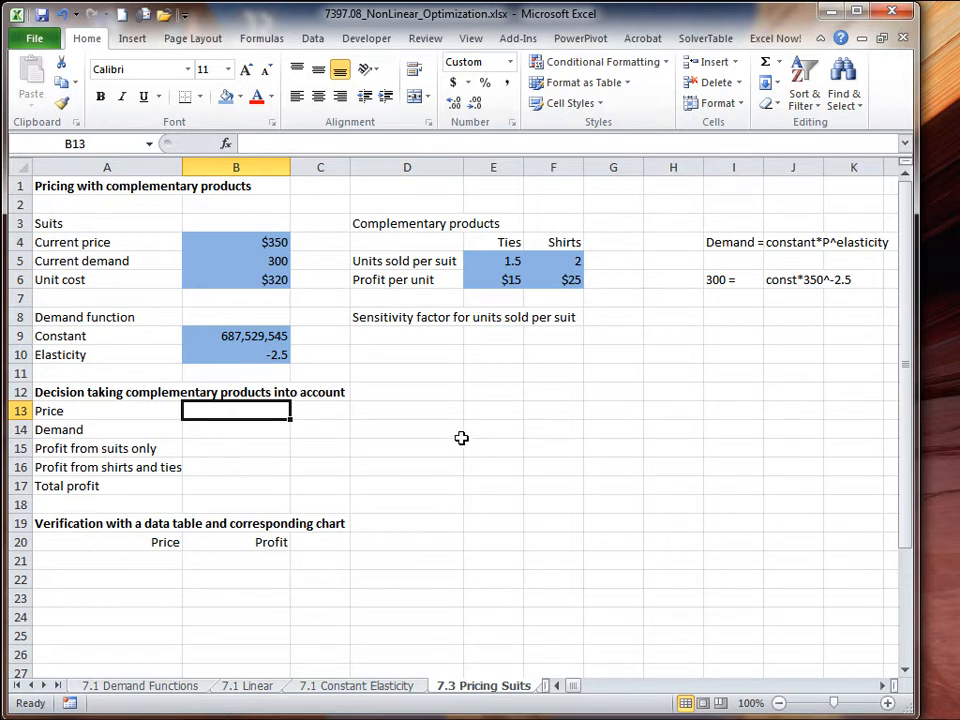
pyautogui.click(239, 96)
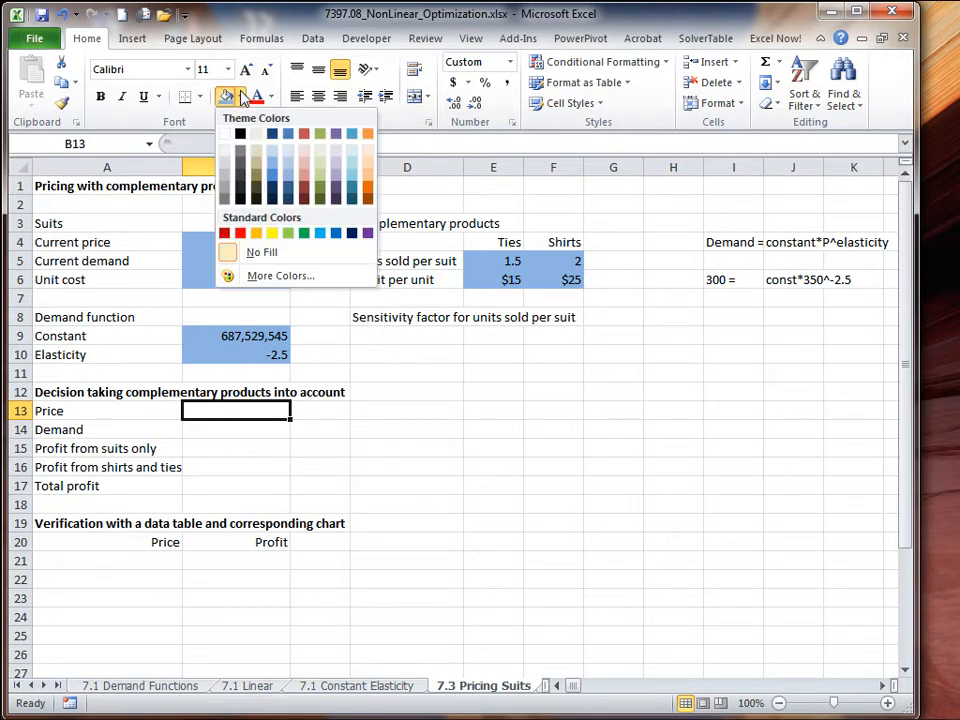
pyautogui.click(260, 168)
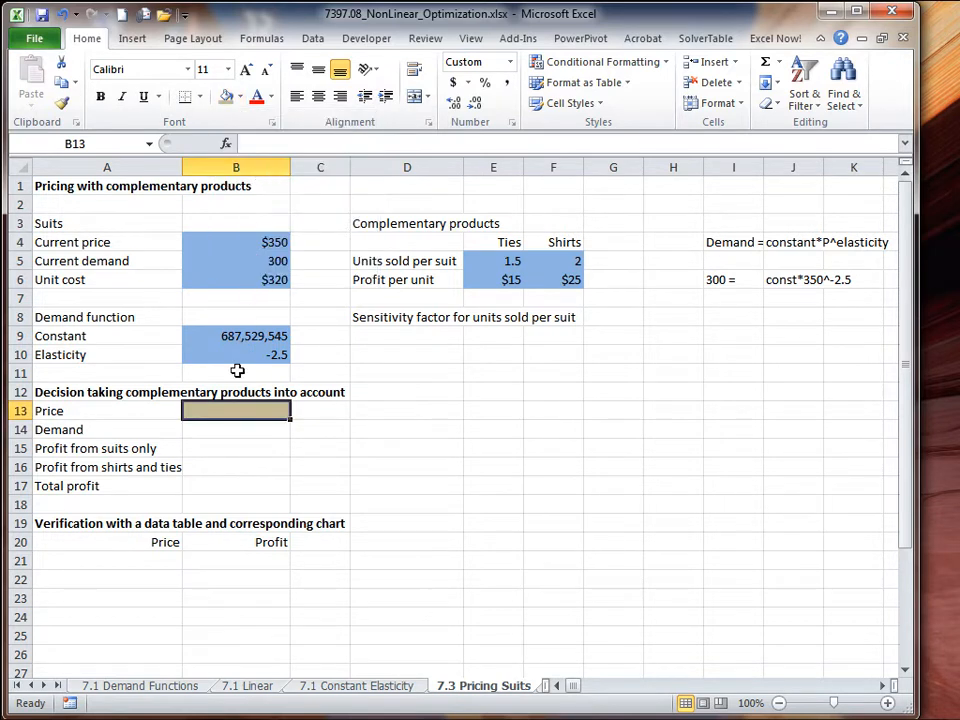
# Calculate demand in B14 from the constant, price and elasticity with the formula =B9*B13^B10.
pyautogui.click(232, 429)
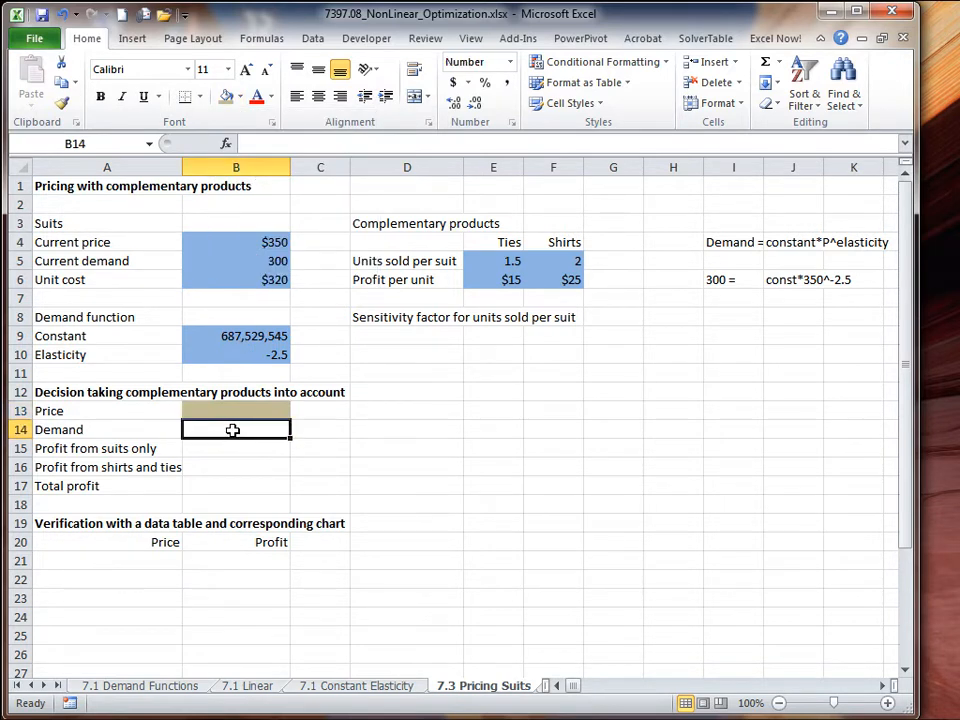
pyautogui.write('=')
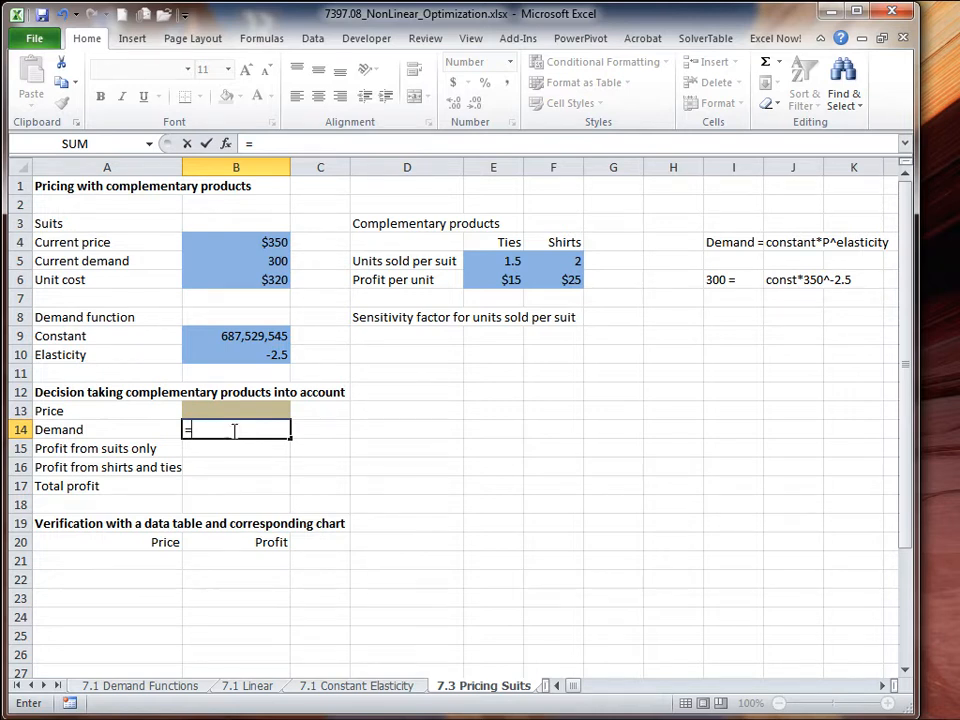
pyautogui.click(239, 336)
pyautogui.write('*')
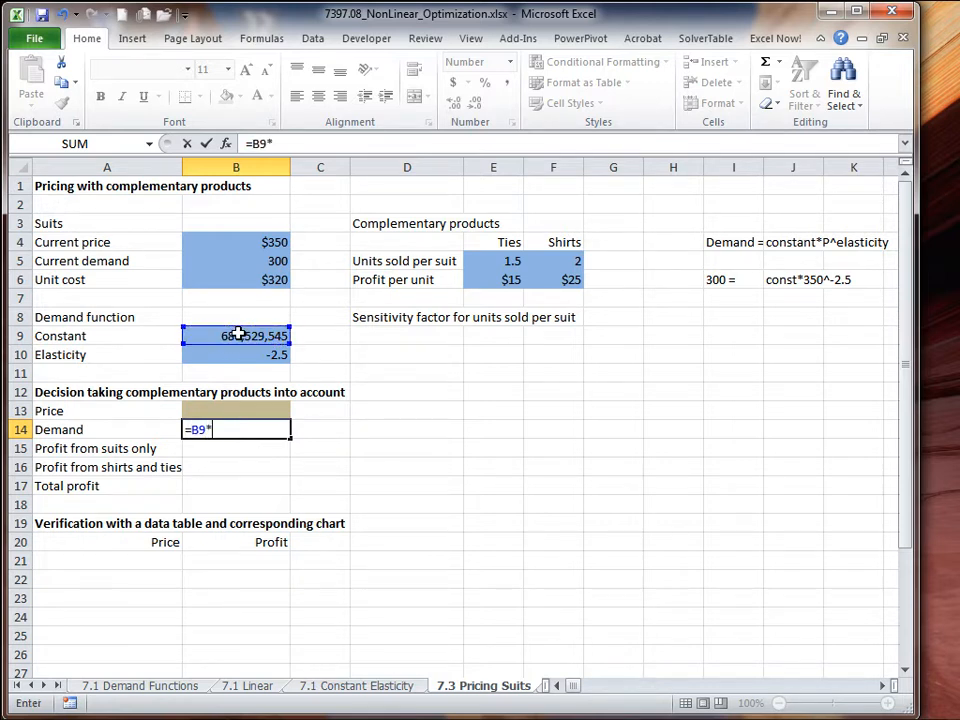
pyautogui.click(245, 406)
pyautogui.write('^')
pyautogui.click(243, 352)
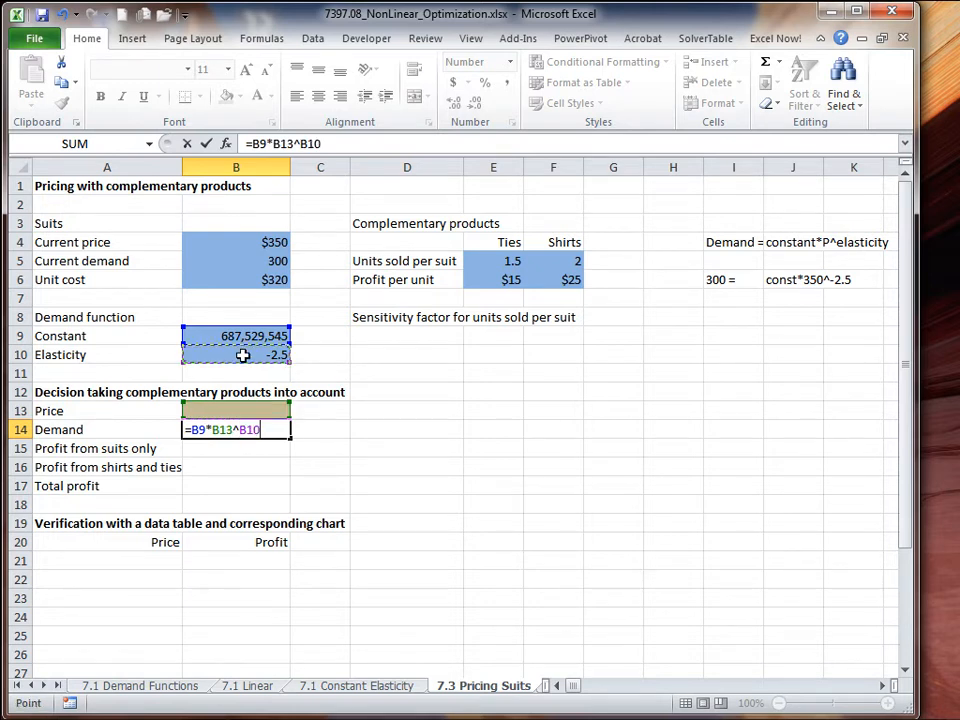
pyautogui.click(206, 143)
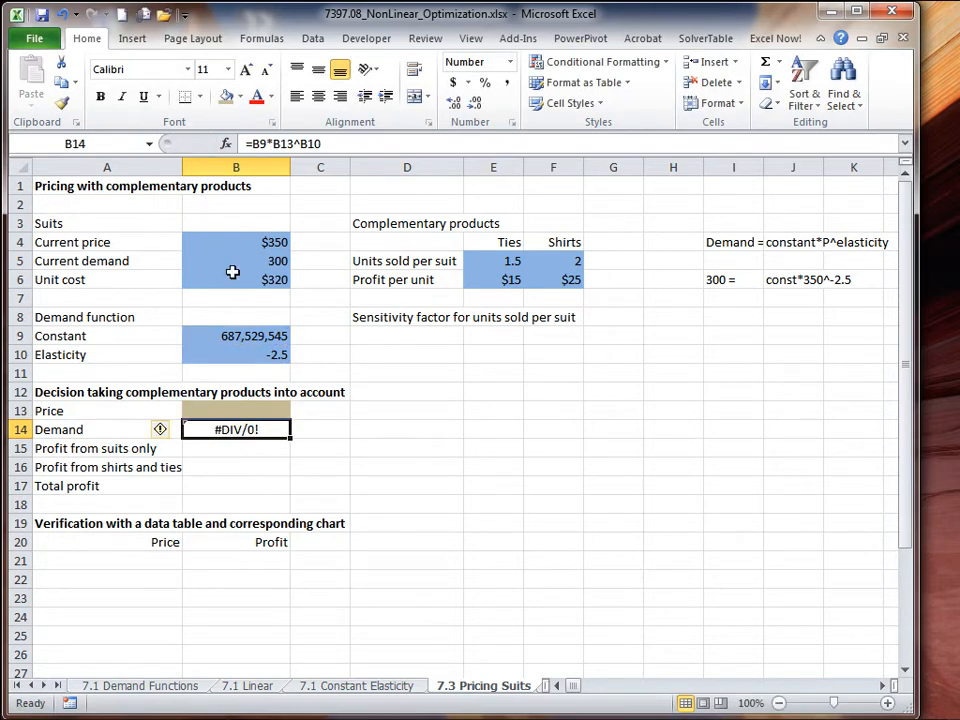
# Enter a trial price of 1 in B13.
pyautogui.click(255, 409)
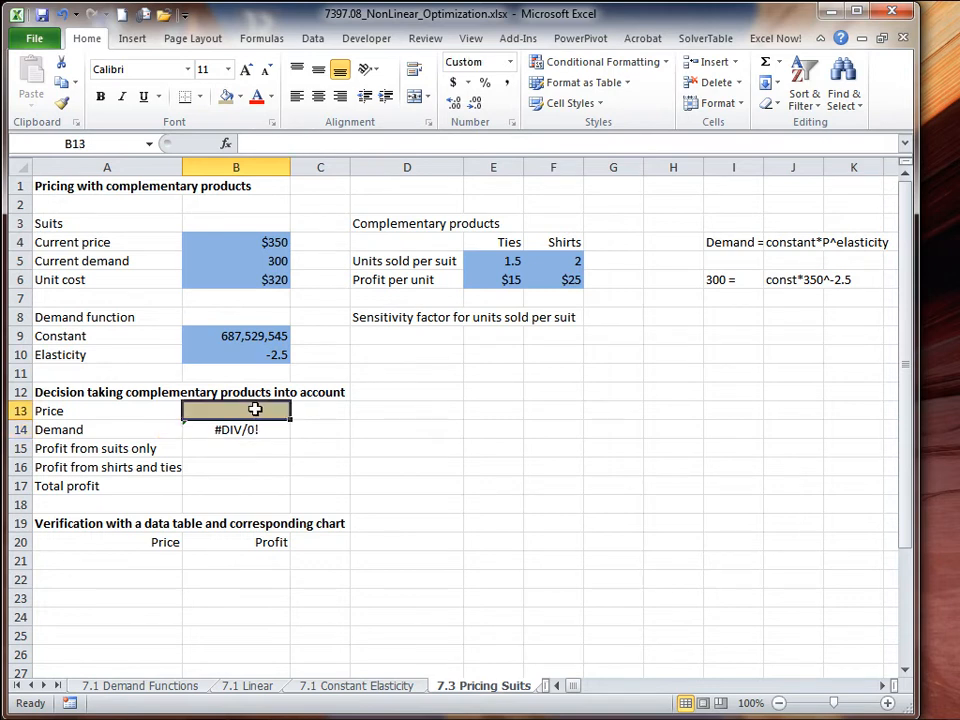
pyautogui.write('1')
pyautogui.press('Return')
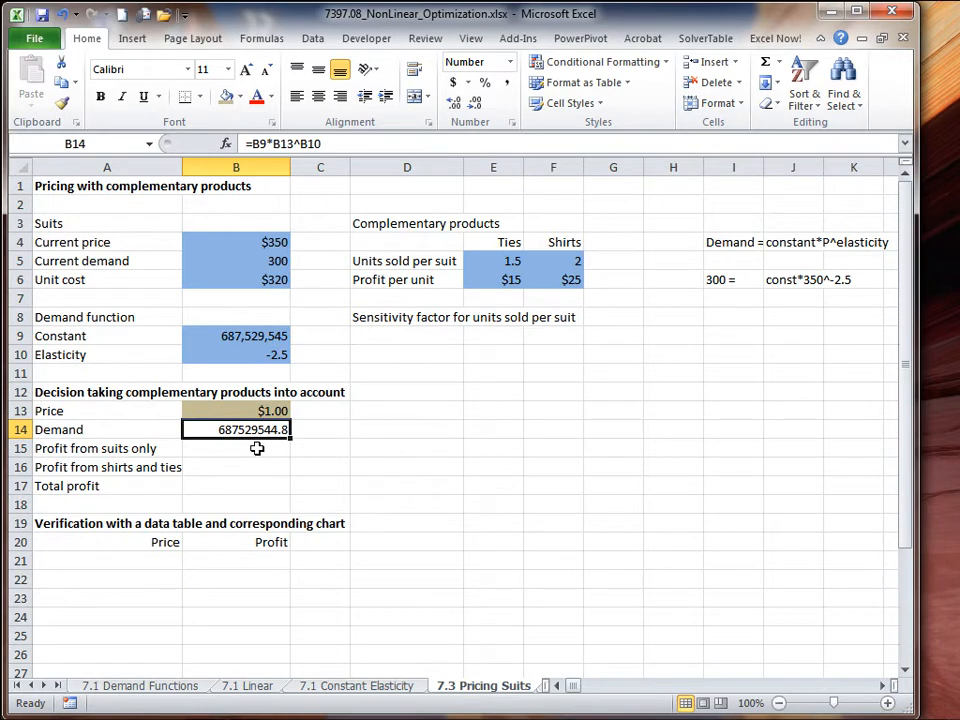
# Shade the suits-only profit cell, B15, with a light gray fill.
pyautogui.click(256, 448)
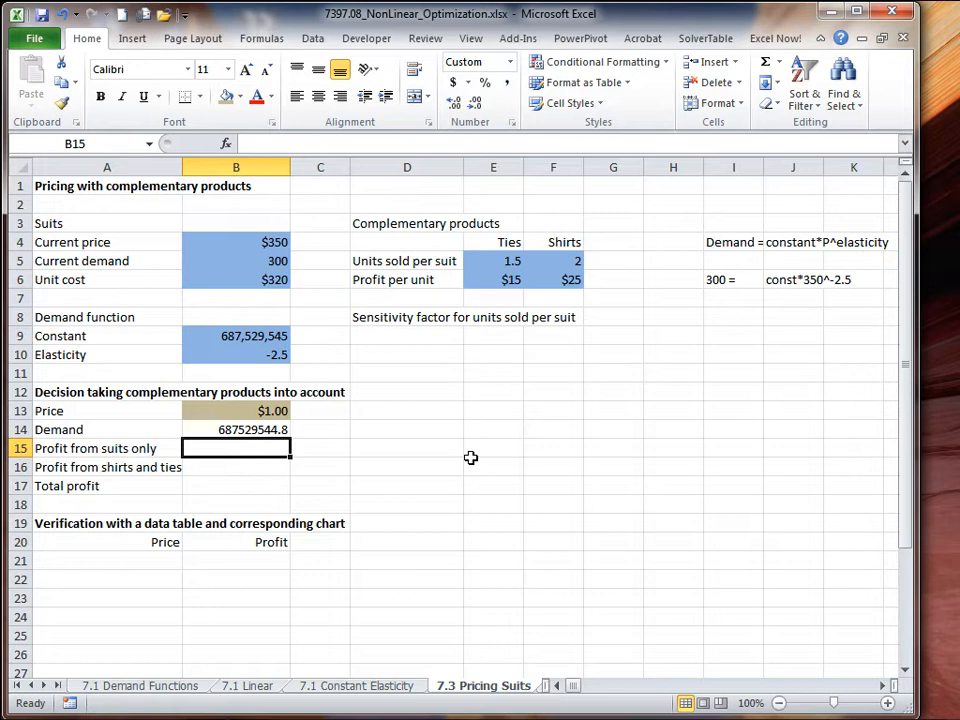
pyautogui.click(241, 97)
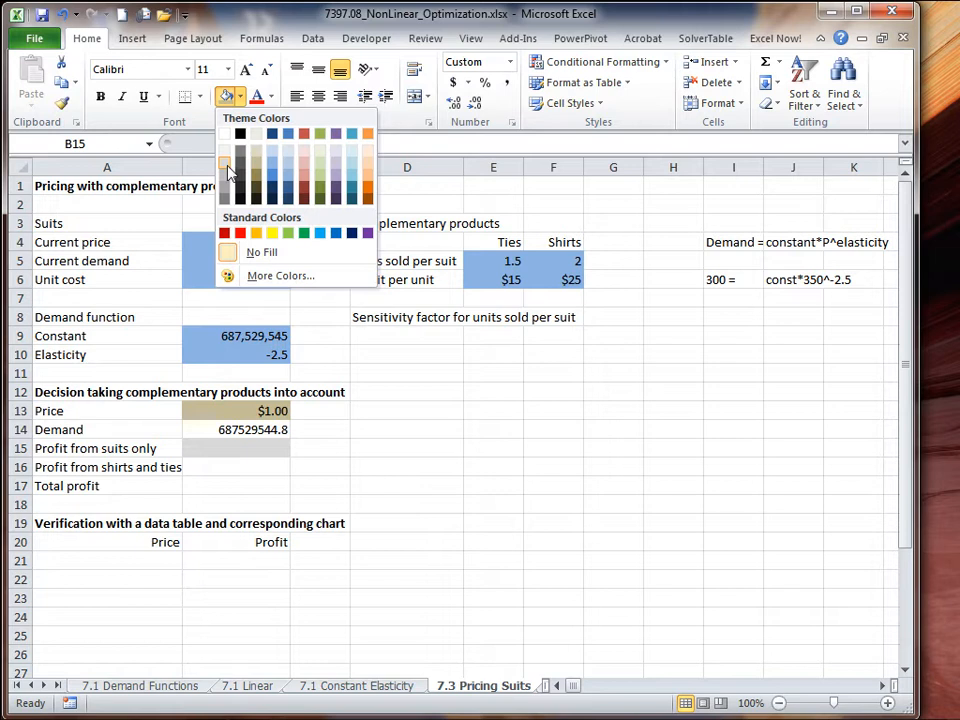
pyautogui.click(228, 172)
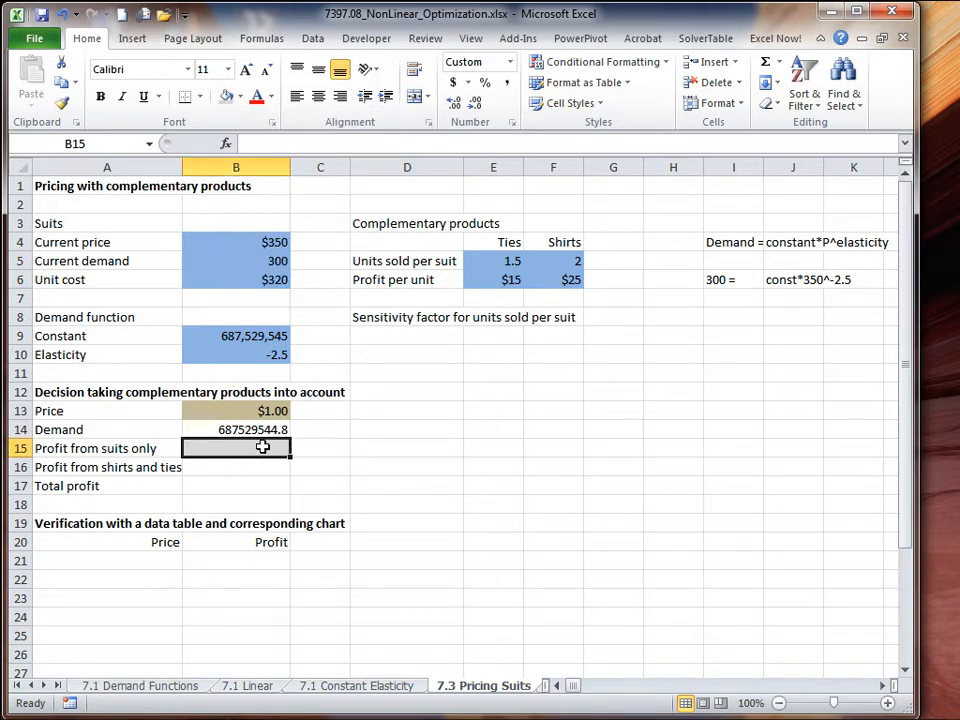
# Calculate the profit from suits only in B15 with the formula =B14*(B13-B6).
pyautogui.write('=')
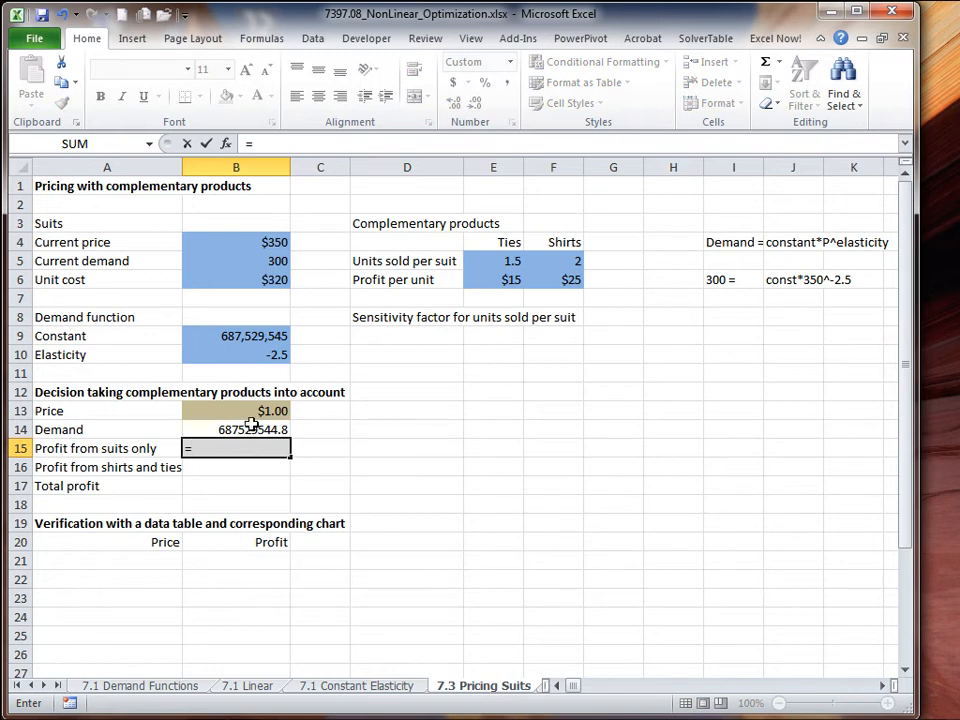
pyautogui.click(251, 429)
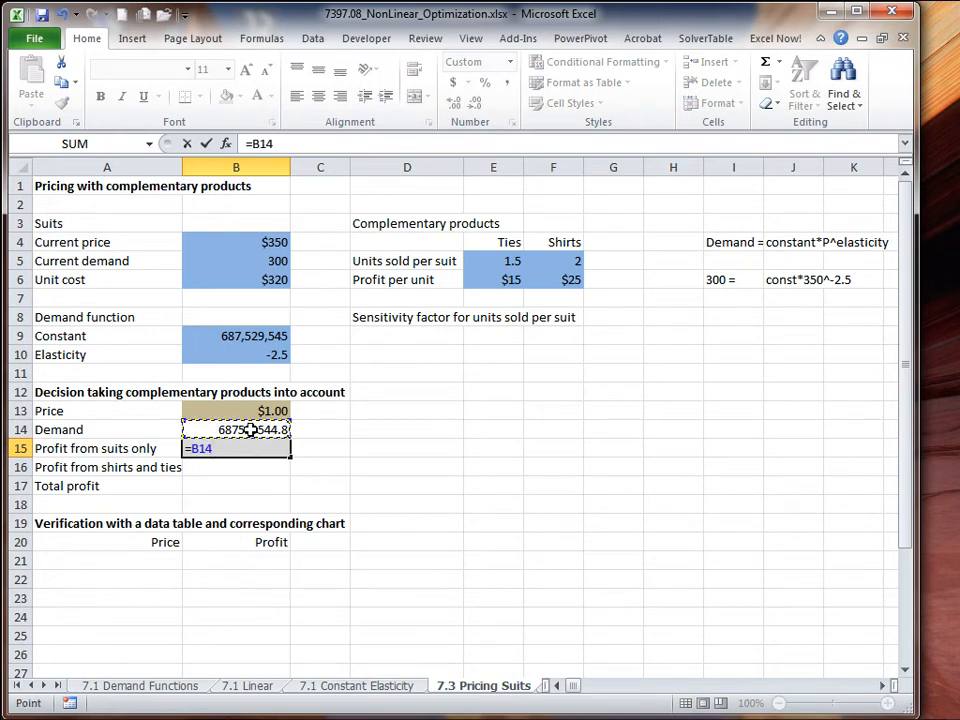
pyautogui.write('*')
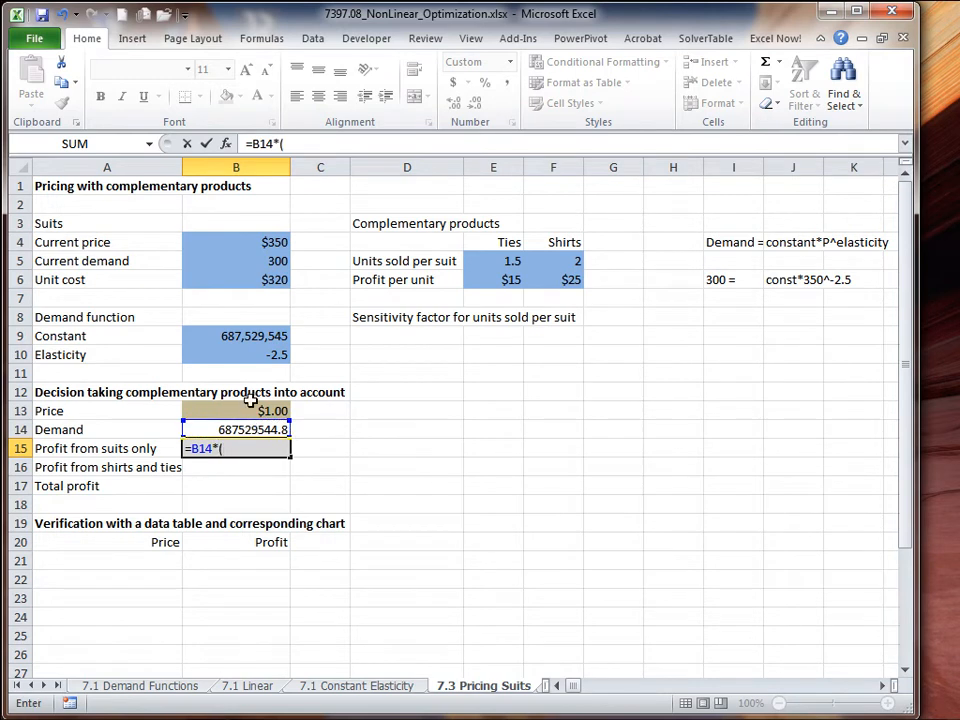
pyautogui.click(251, 410)
pyautogui.write('-')
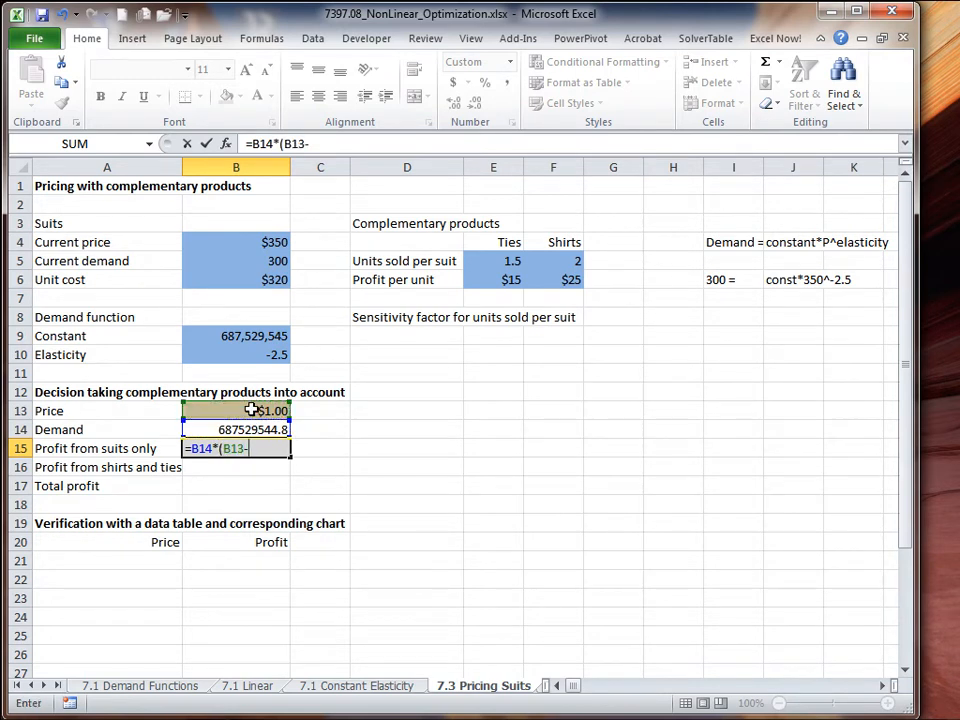
pyautogui.click(259, 280)
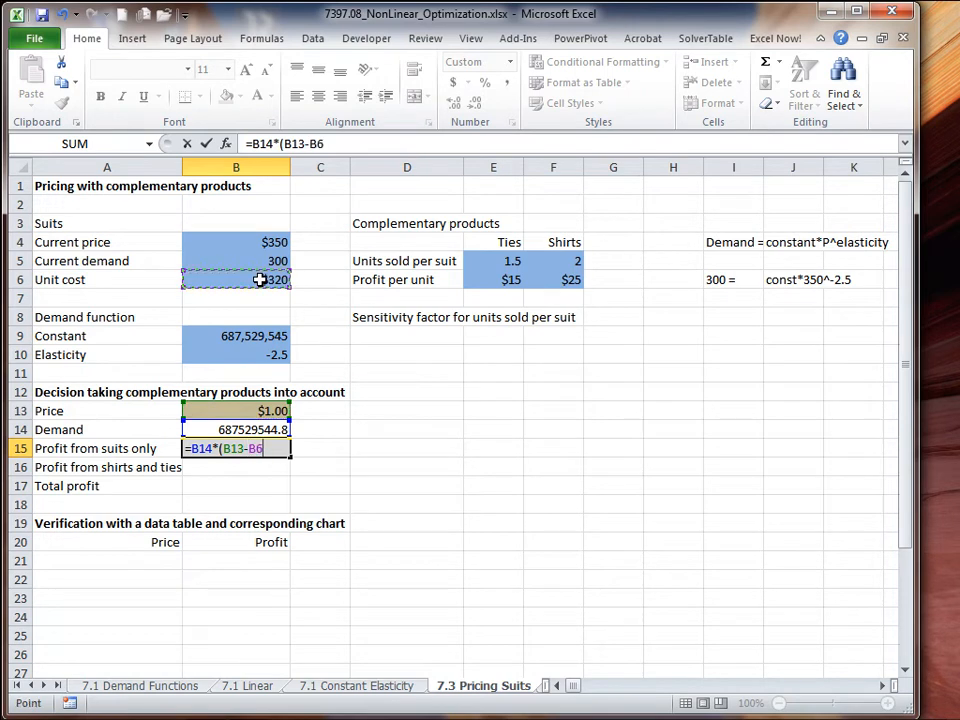
pyautogui.press('Return')
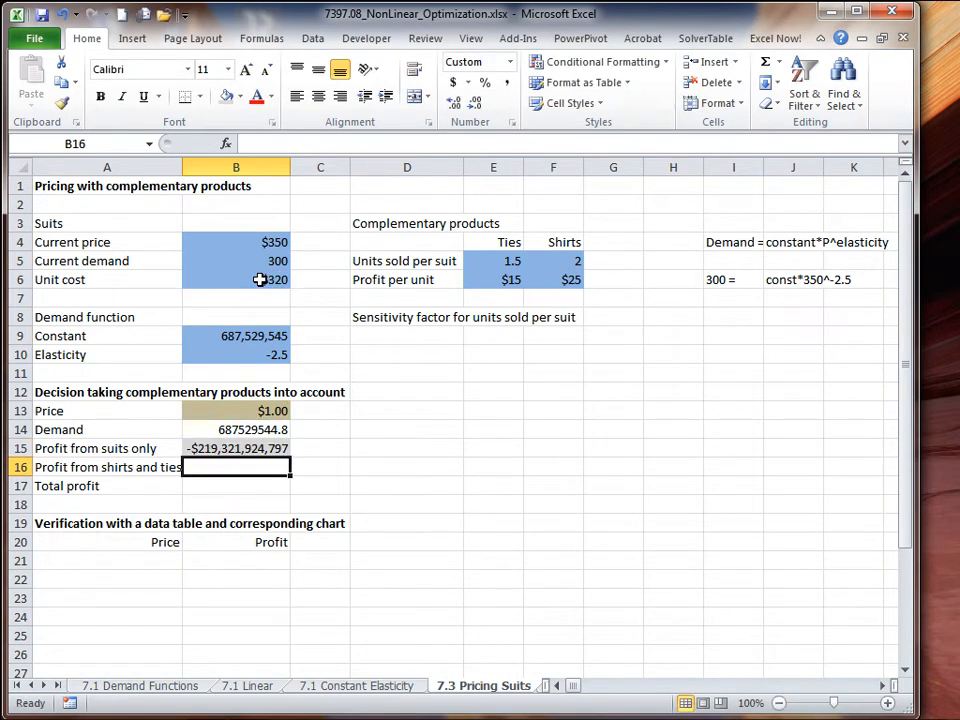
# Set up Solver to maximize the suits-only profit in B15 by changing the price in B13.
pyautogui.click(257, 449)
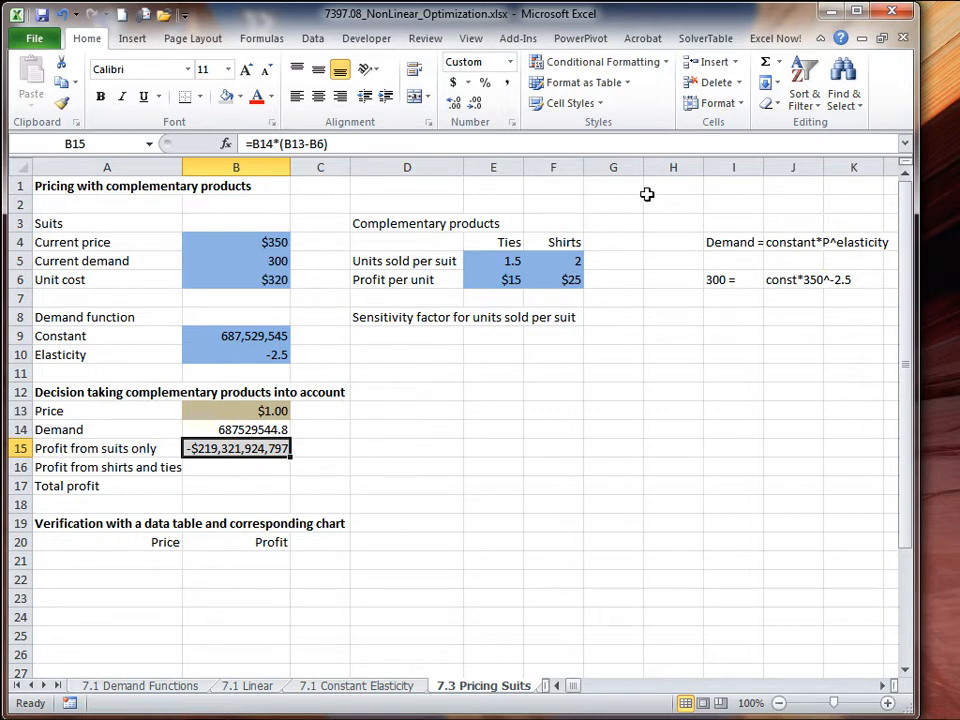
pyautogui.click(319, 45)
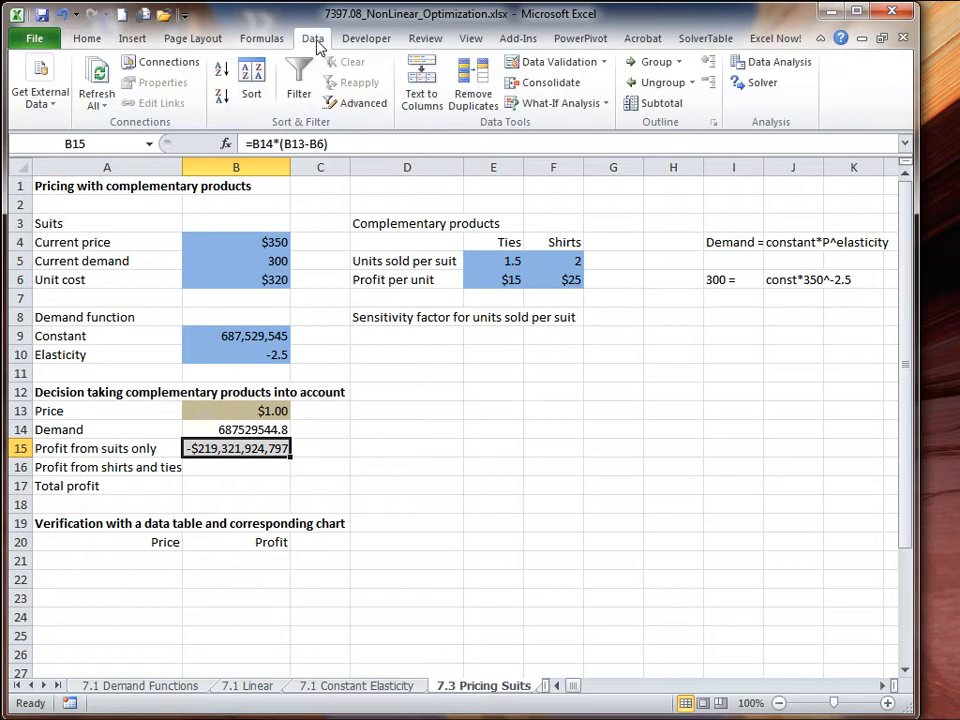
pyautogui.click(762, 84)
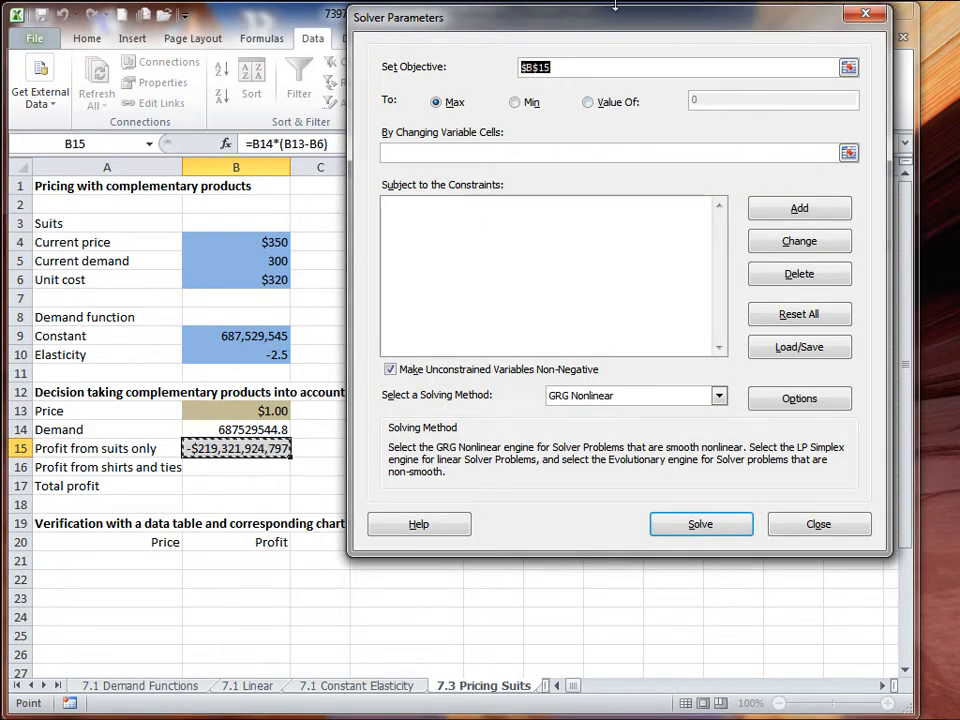
pyautogui.click(848, 152)
pyautogui.click(266, 412)
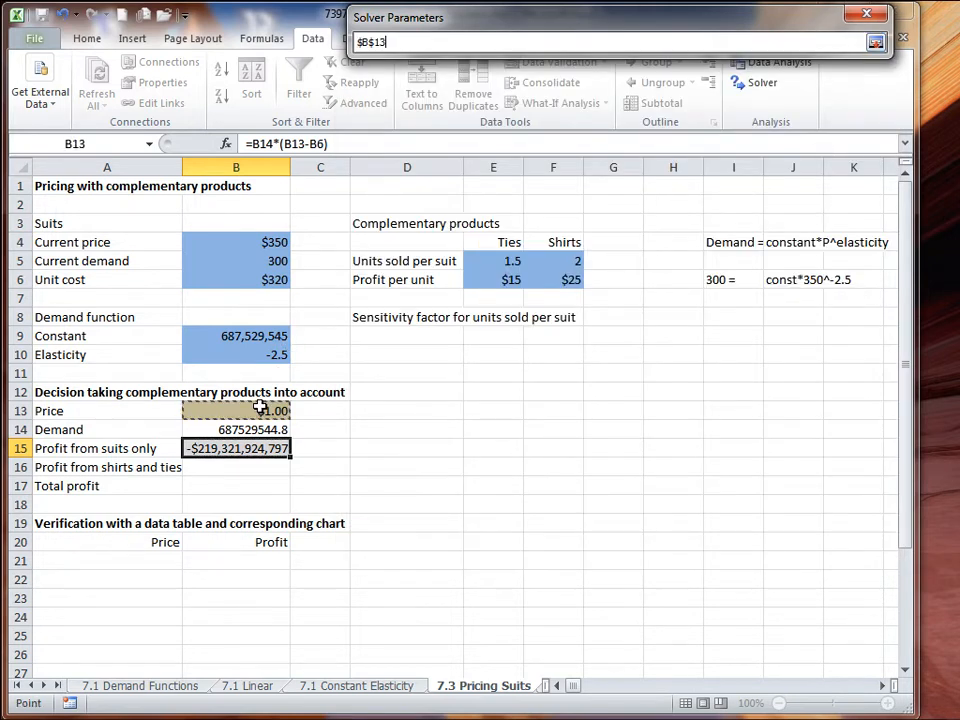
pyautogui.click(875, 42)
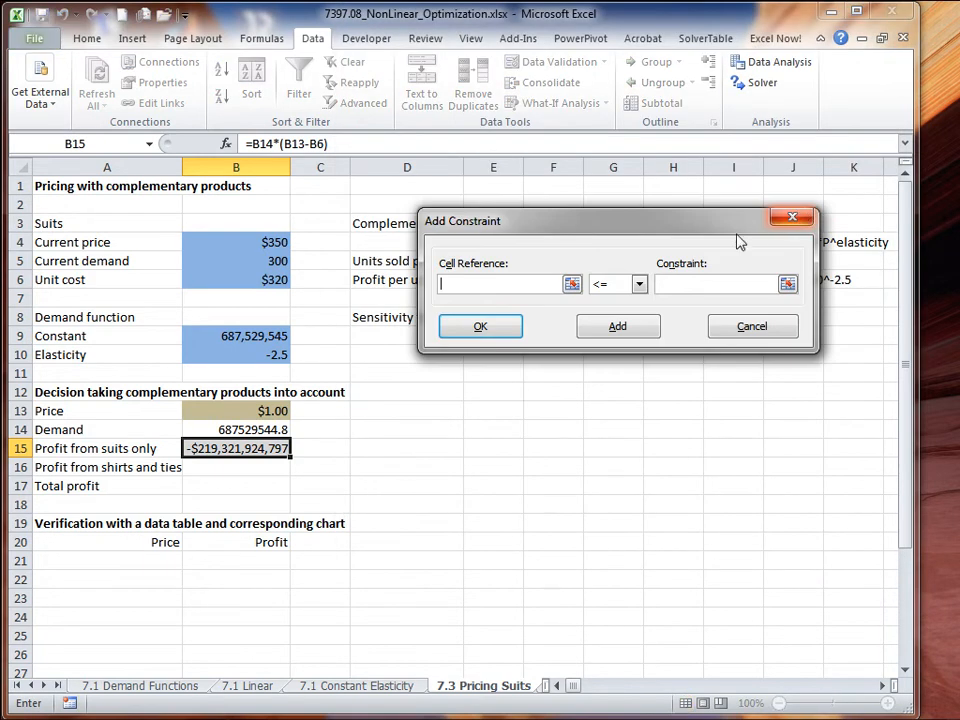
# Add the constraint that the price in B13 is at least the unit cost in B6, and solve, keeping the Solver solution.
pyautogui.click(257, 413)
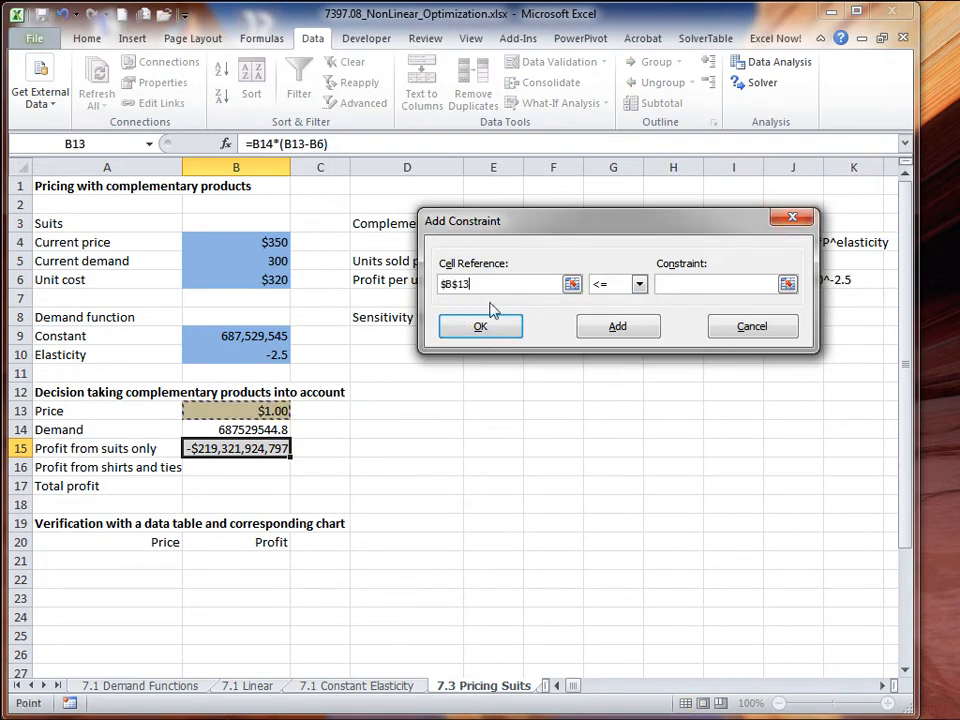
pyautogui.click(639, 284)
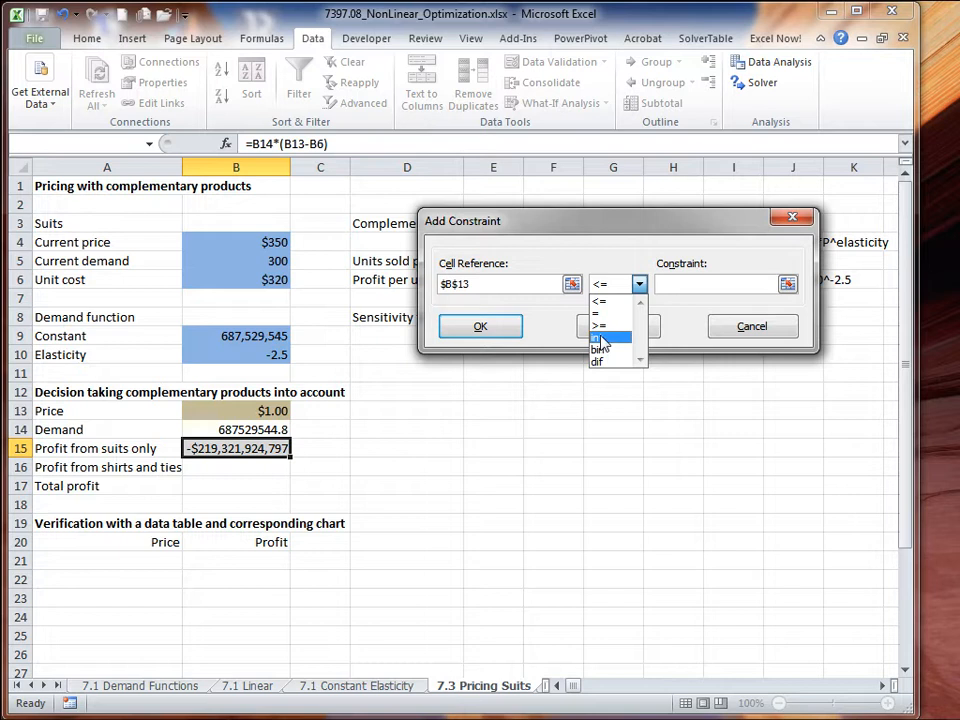
pyautogui.click(610, 325)
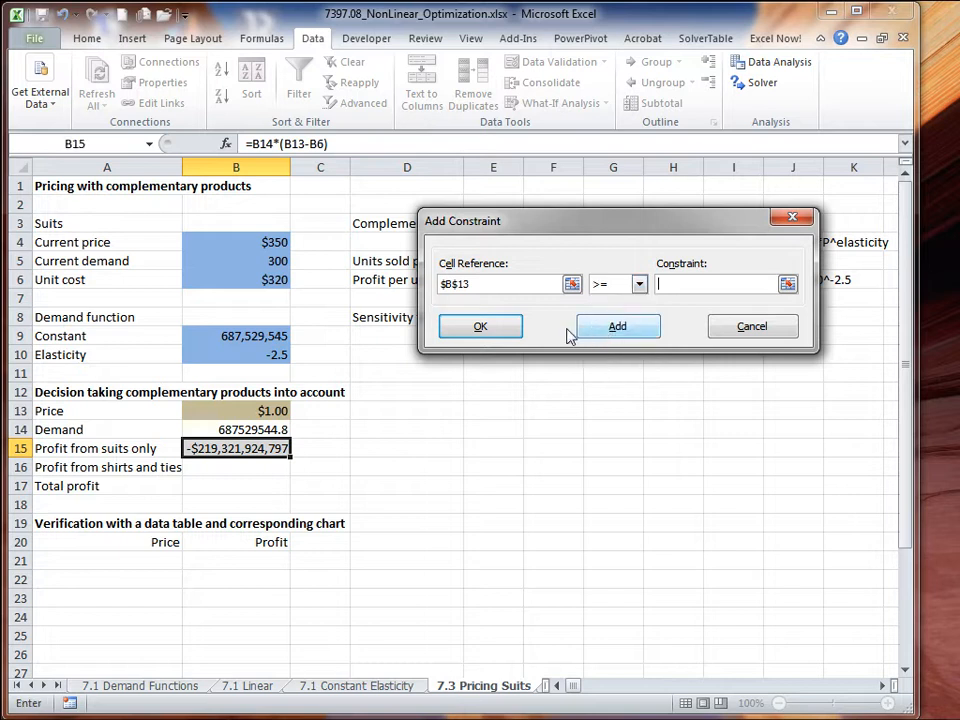
pyautogui.click(272, 280)
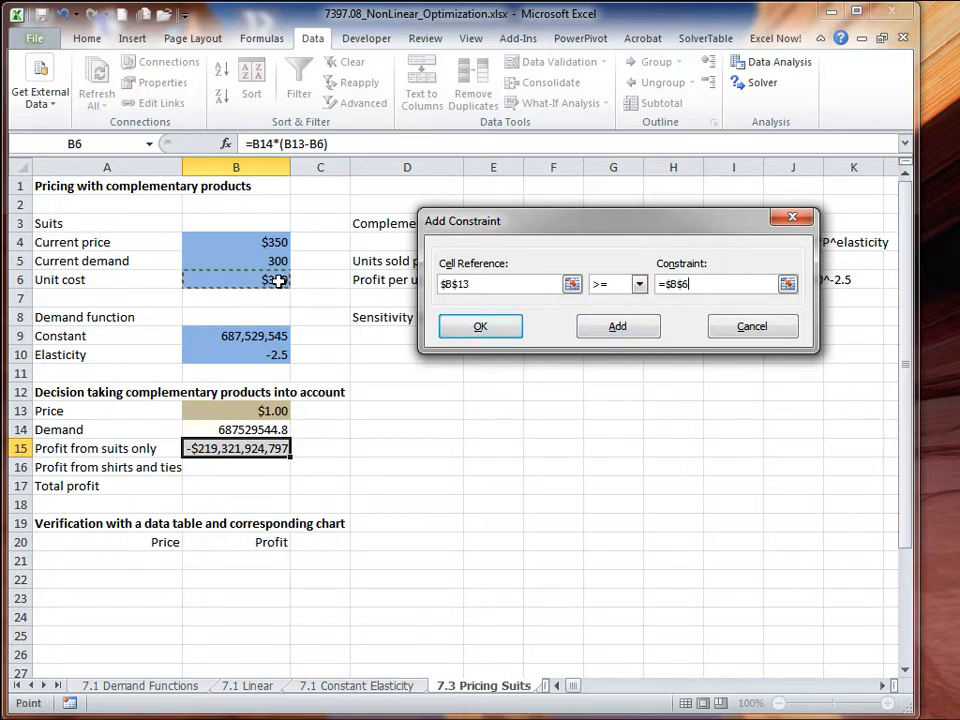
pyautogui.click(495, 335)
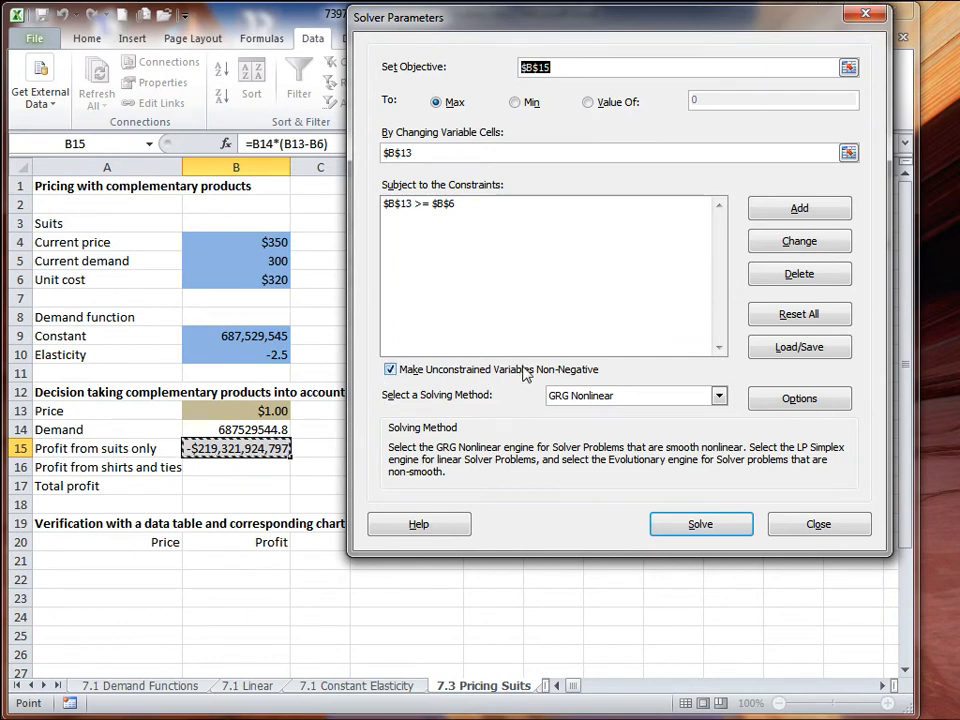
pyautogui.click(712, 535)
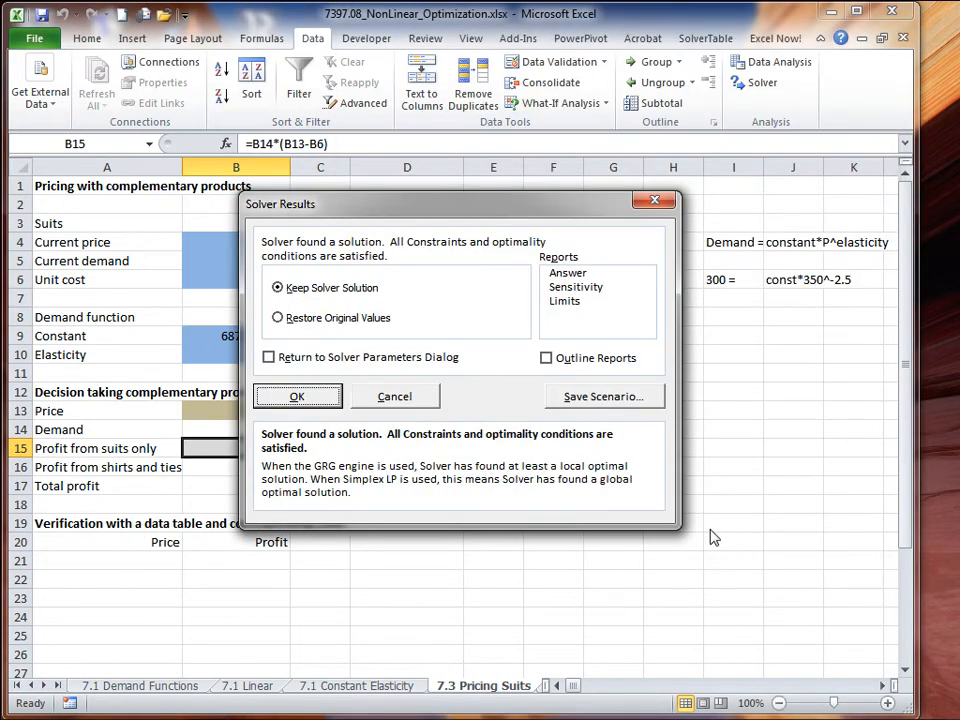
pyautogui.click(318, 399)
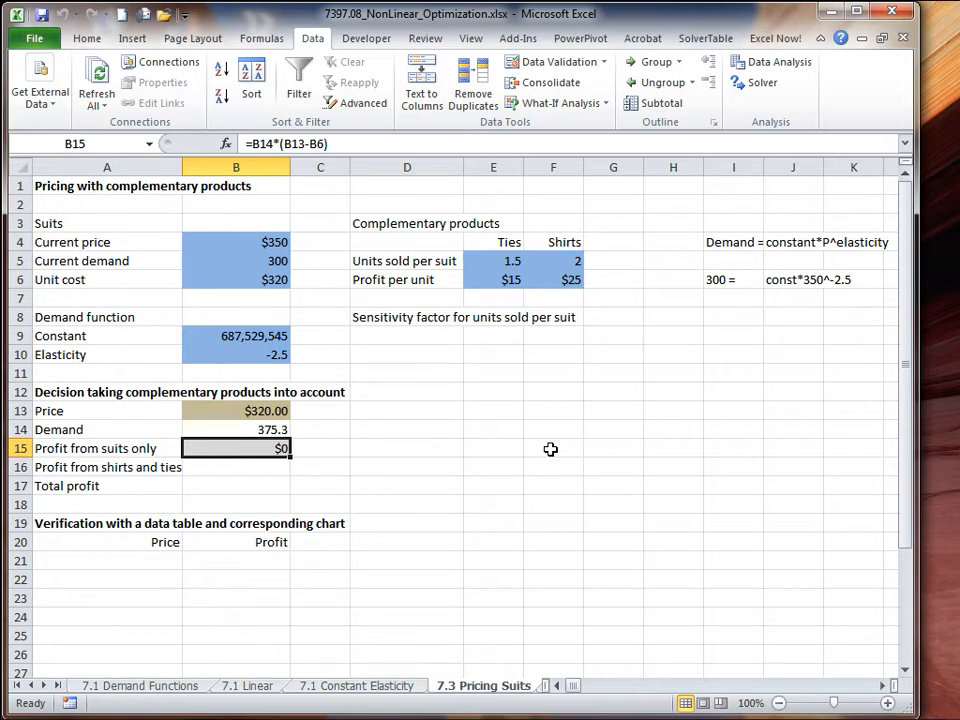
# Enter 500 as the starting price in B13 and rerun Solver on the suits-only profit, keeping its solution.
pyautogui.click(284, 410)
pyautogui.write('500')
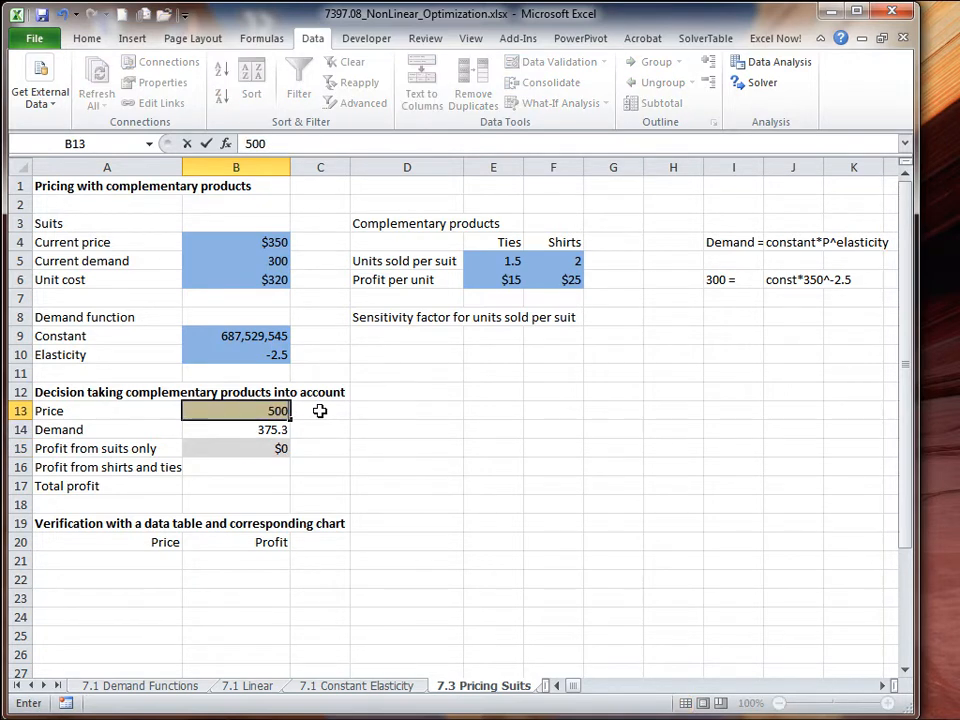
pyautogui.press('Return')
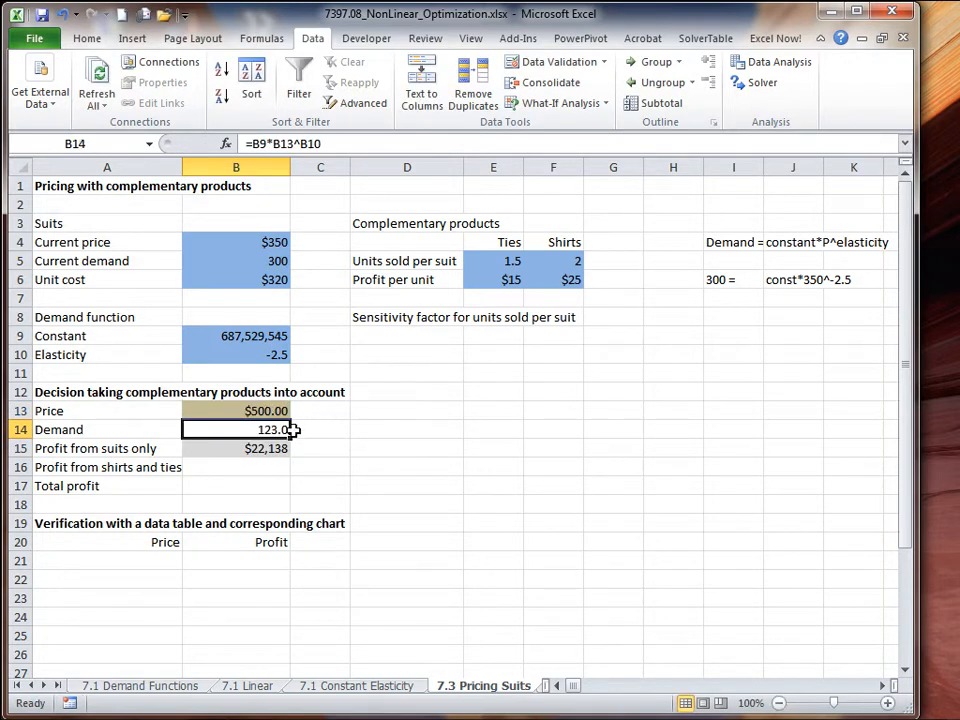
pyautogui.click(261, 451)
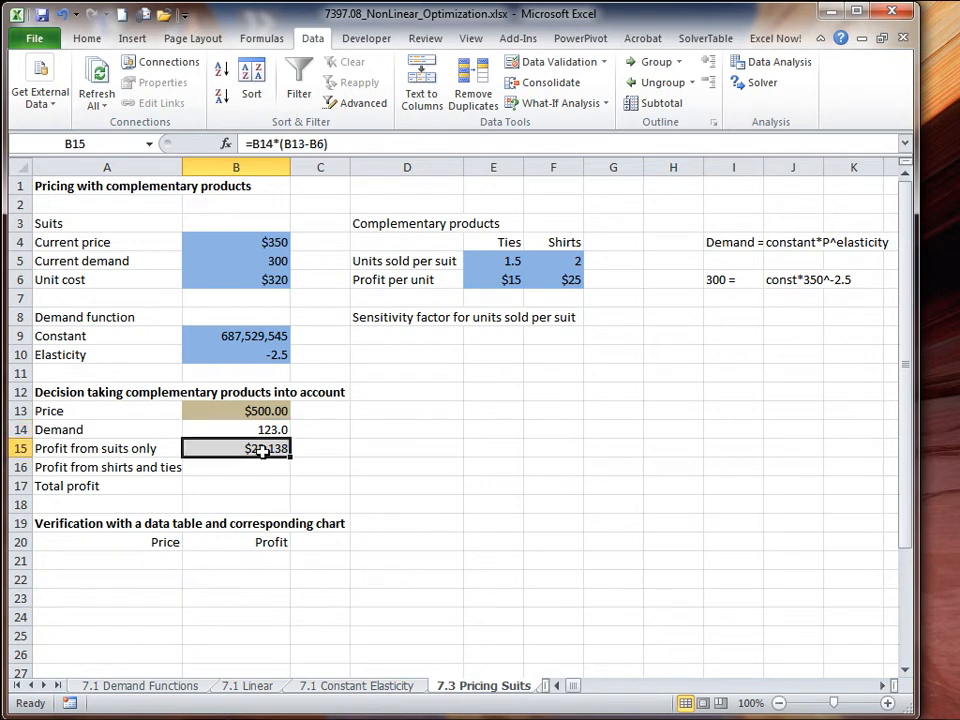
pyautogui.click(762, 82)
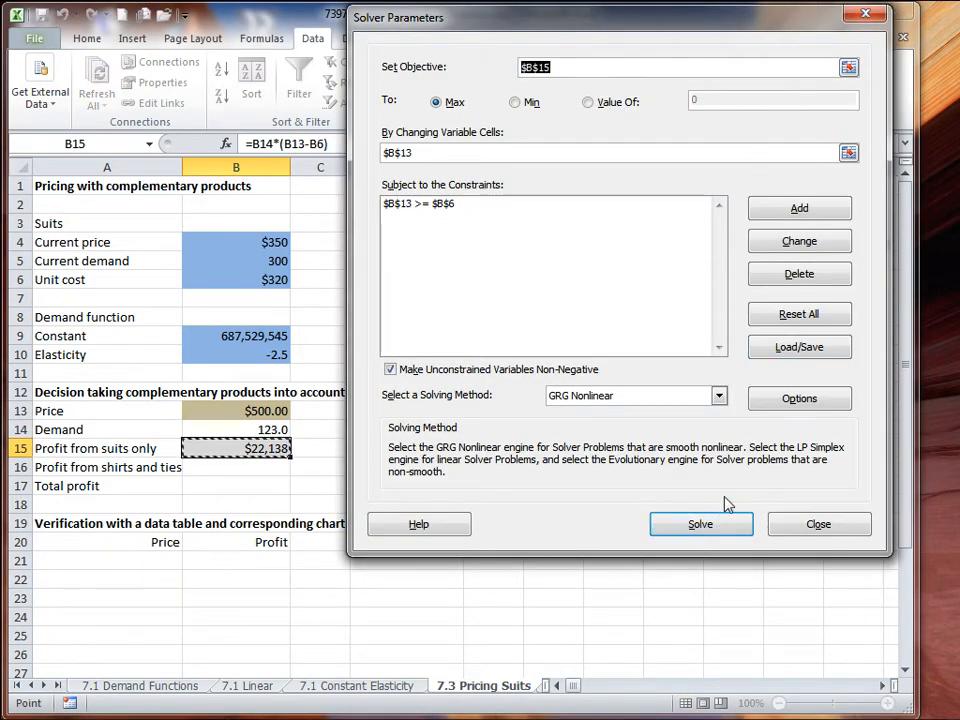
pyautogui.click(718, 528)
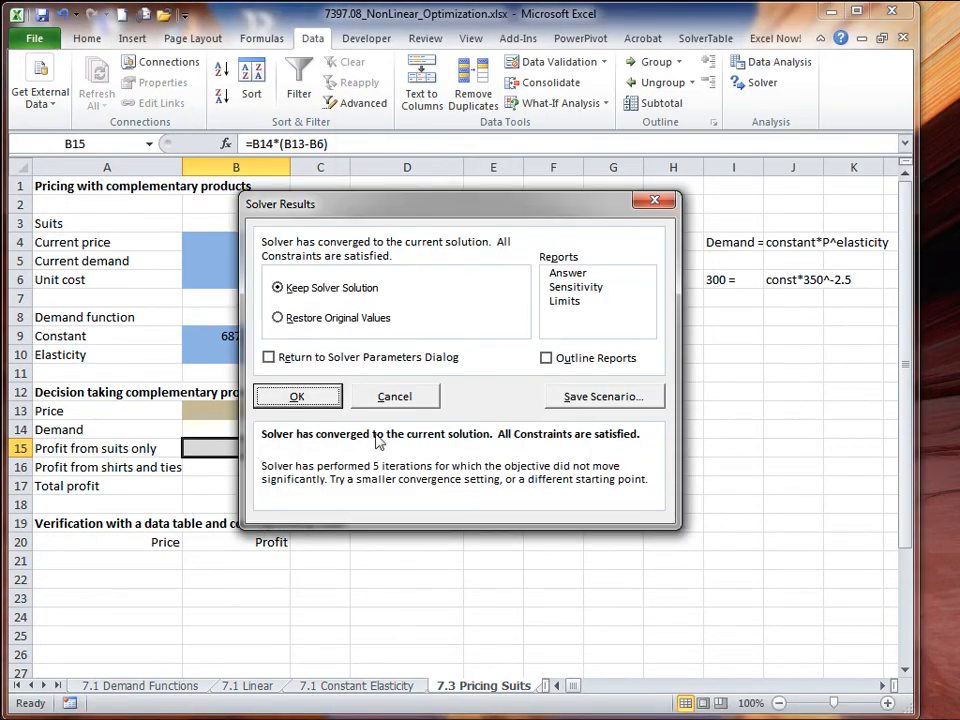
pyautogui.click(296, 396)
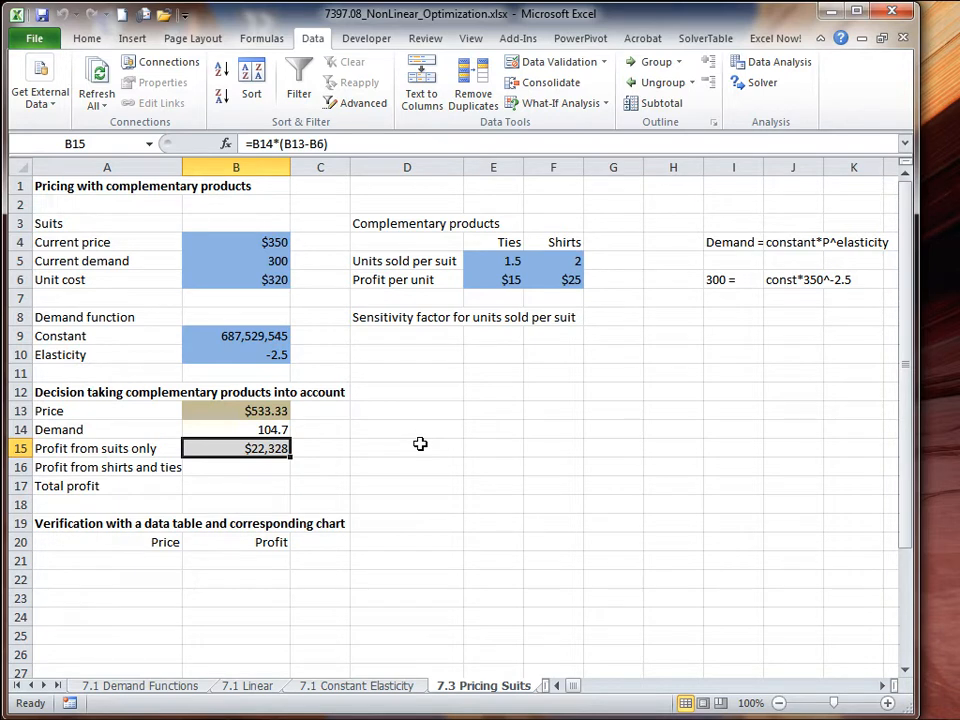
# Enable Use Multistart in Solver's GRG Nonlinear options.
pyautogui.click(760, 82)
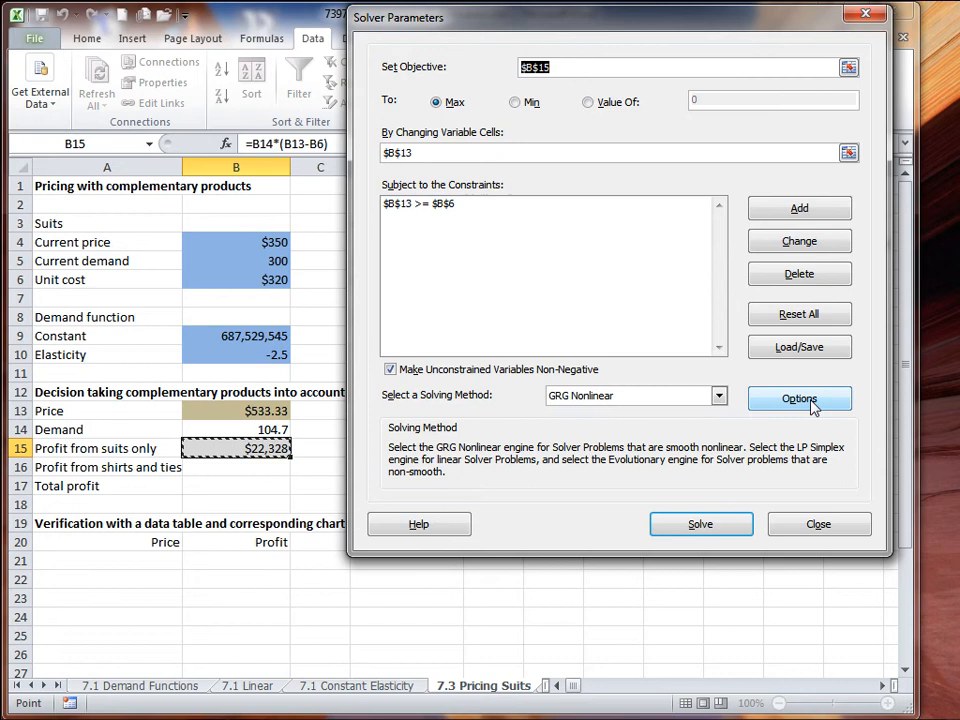
pyautogui.click(795, 399)
pyautogui.click(443, 150)
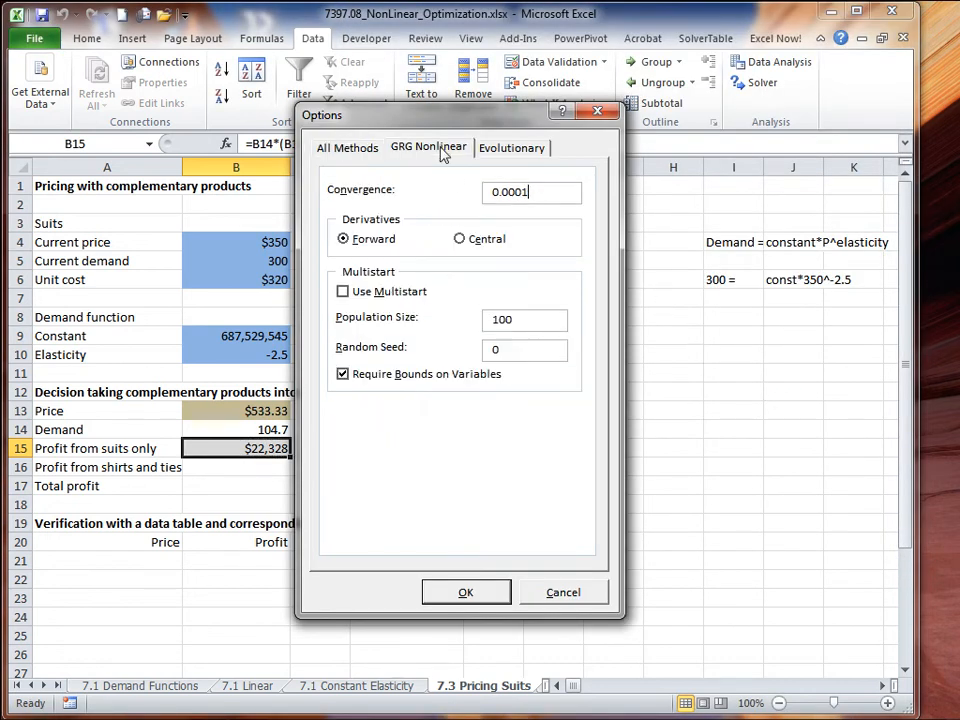
pyautogui.click(342, 293)
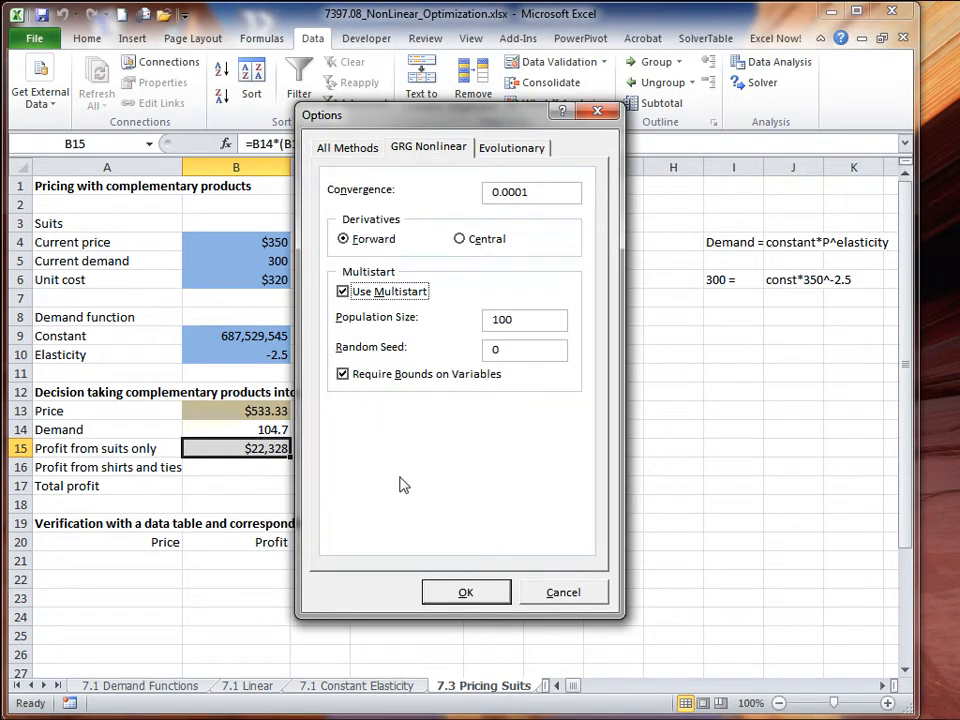
pyautogui.click(468, 592)
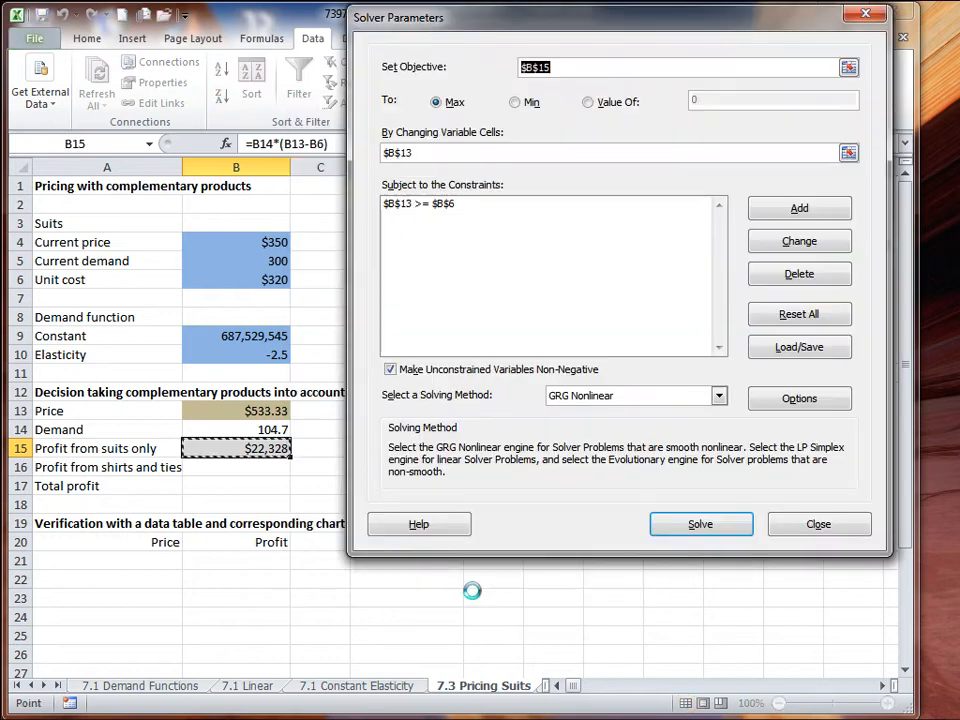
# Add the upper-bound constraint $B$13 <= 1500 and solve with Multistart, keeping the Solver solution.
pyautogui.click(773, 220)
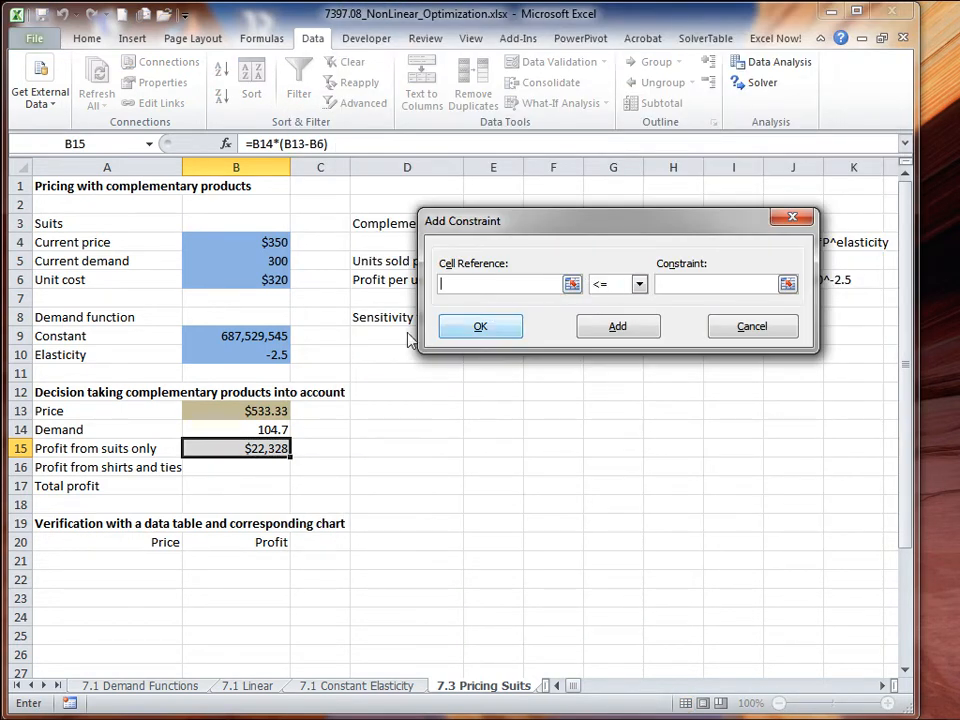
pyautogui.click(229, 411)
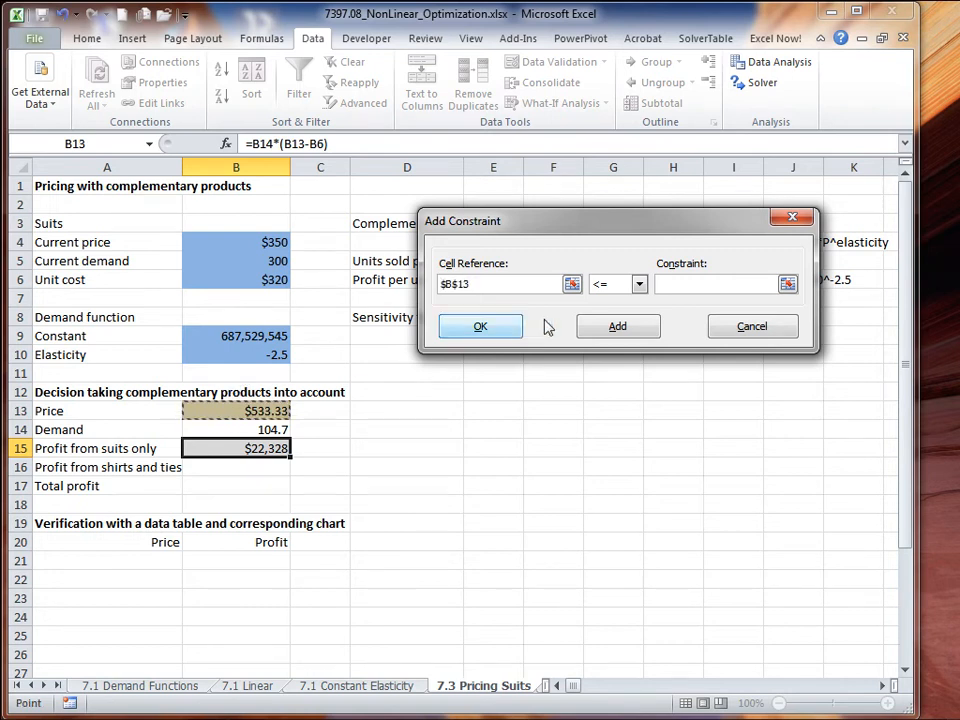
pyautogui.click(675, 288)
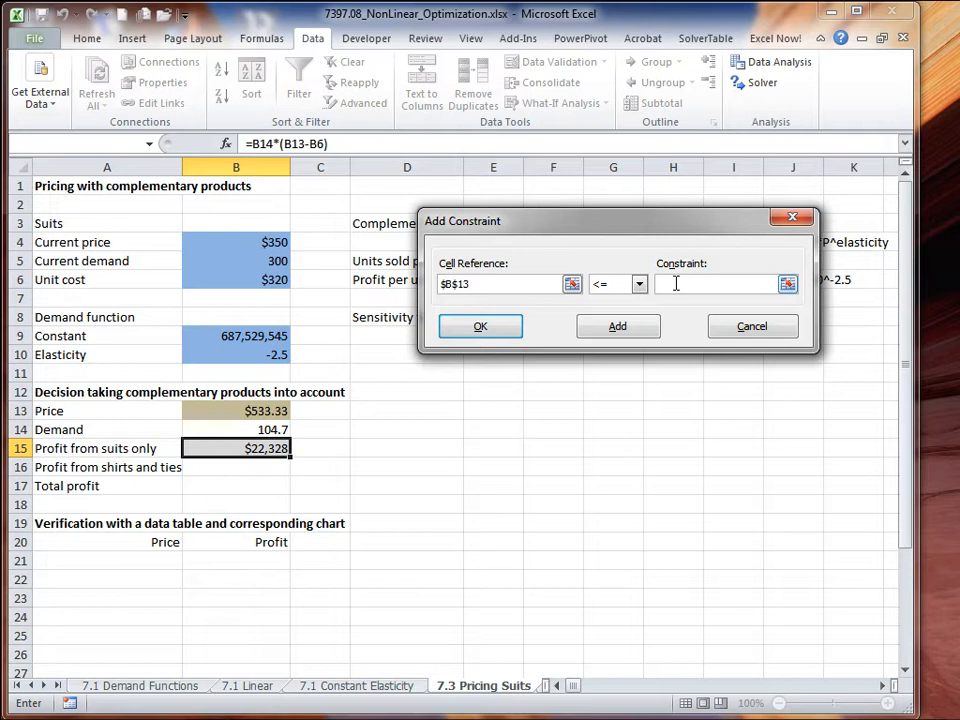
pyautogui.write('1500')
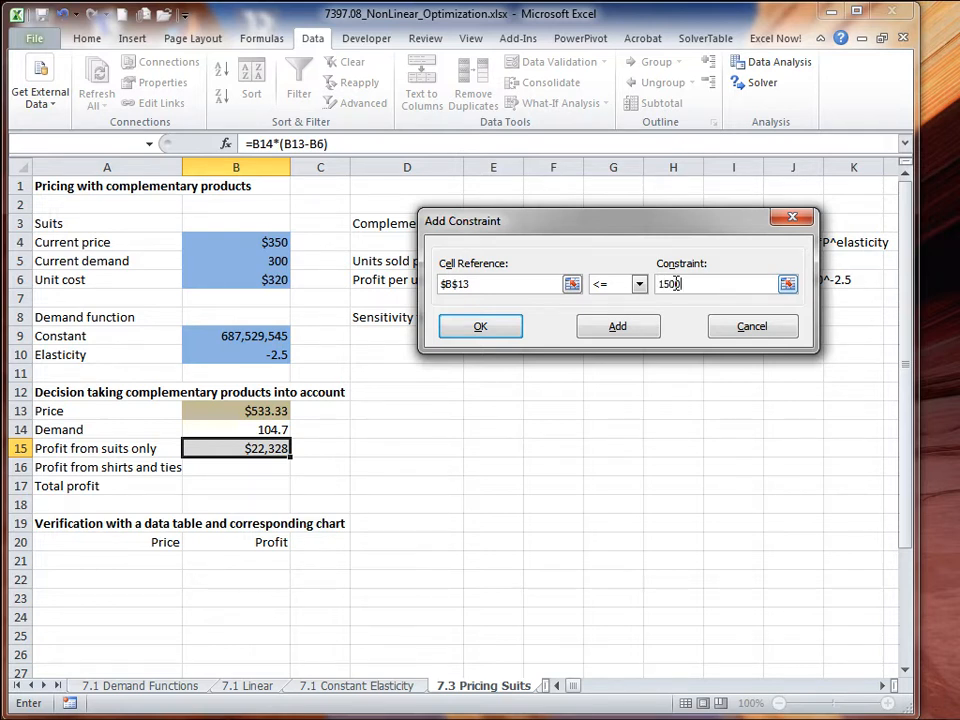
pyautogui.click(480, 327)
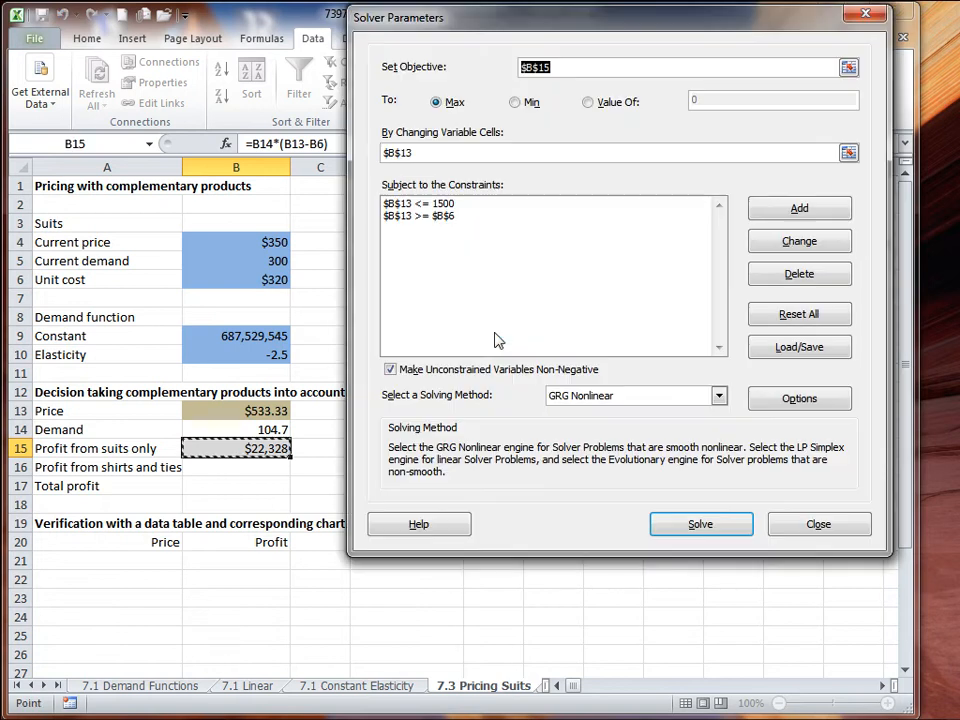
pyautogui.click(700, 525)
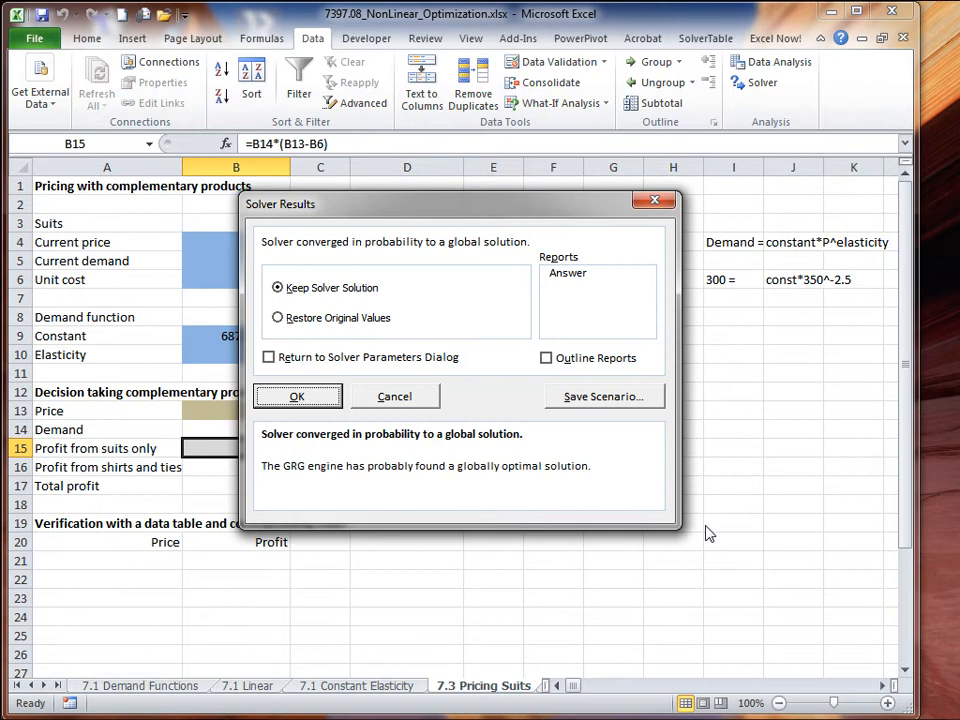
pyautogui.click(327, 397)
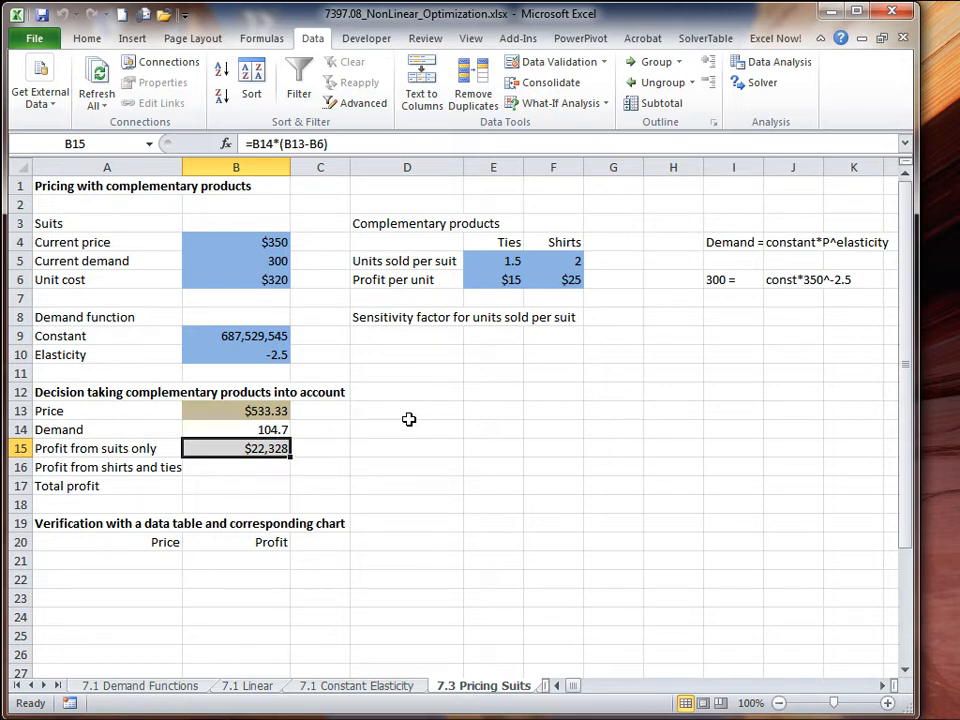
# Enter 1 as the starting price in B13 and rerun the Multistart Solver model, keeping its solution.
pyautogui.moveTo(294, 434); pyautogui.dragTo(271, 429)
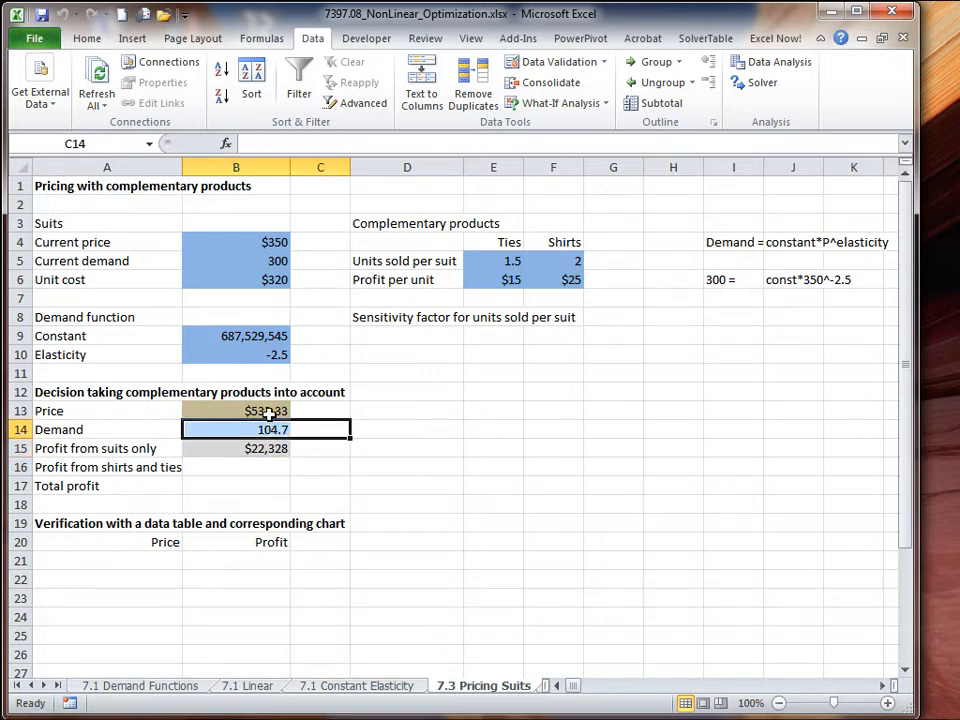
pyautogui.click(270, 412)
pyautogui.write('1')
pyautogui.press('Return')
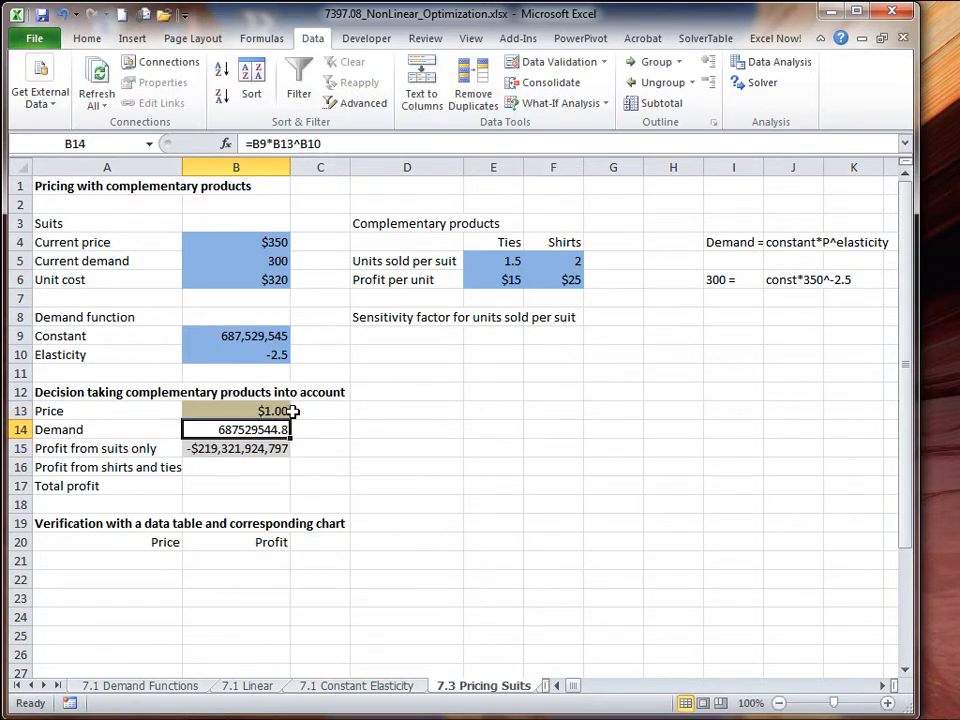
pyautogui.click(762, 82)
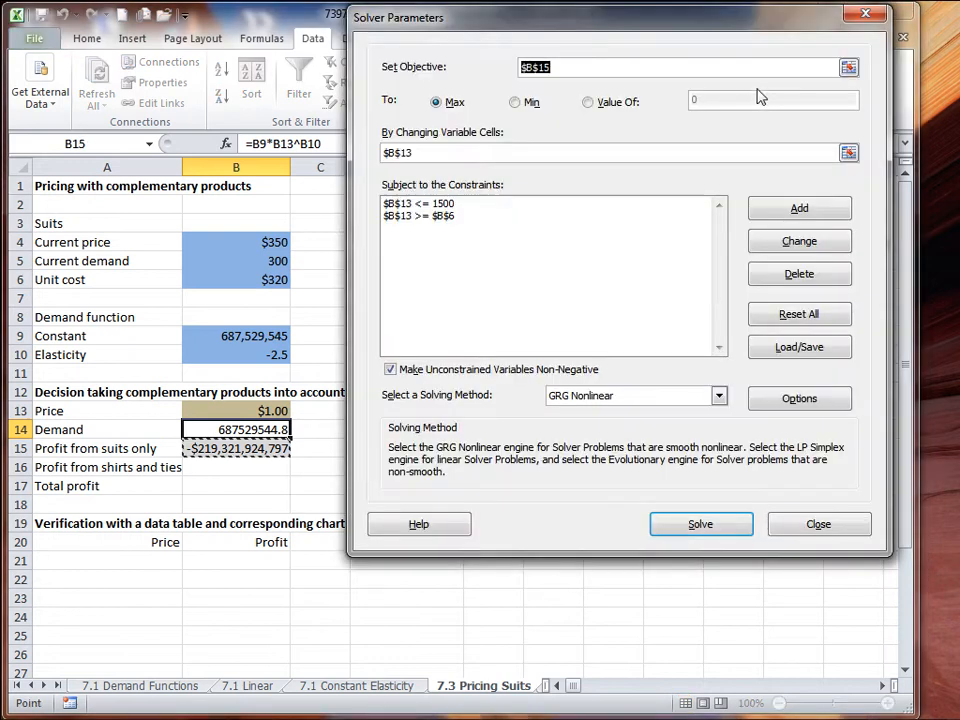
pyautogui.click(700, 525)
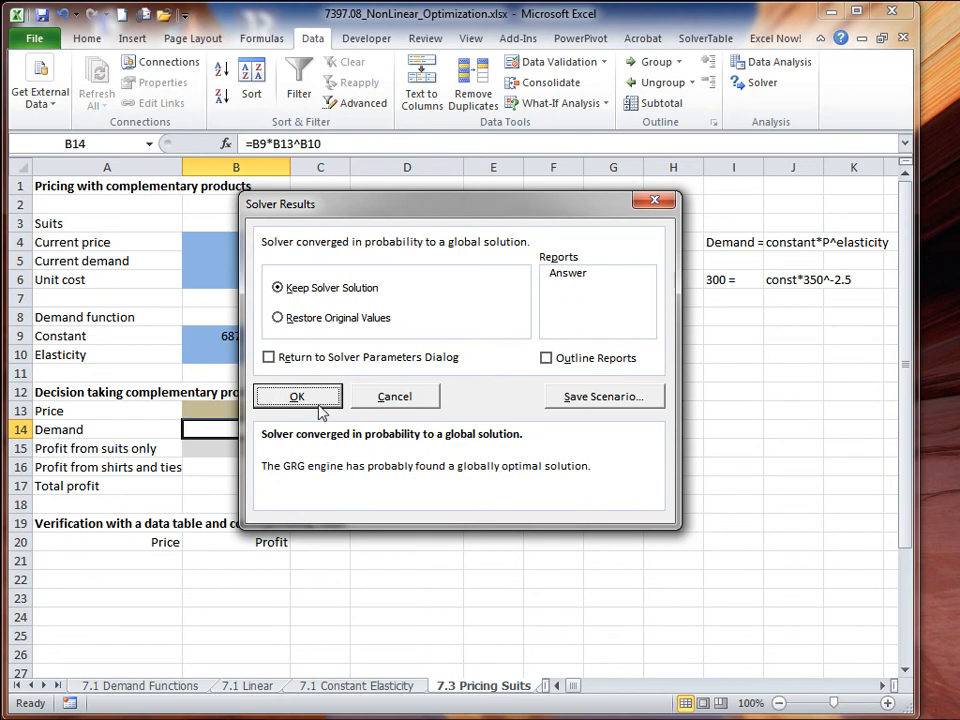
pyautogui.click(318, 403)
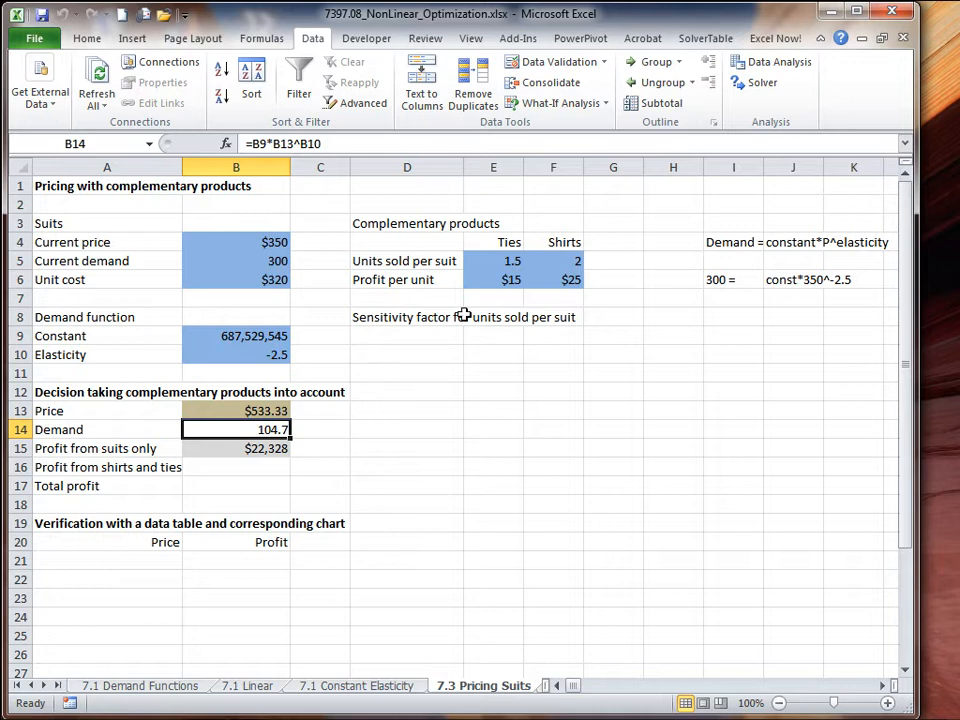
# Review Solver's GRG Nonlinear convergence and Multistart options, and close Solver without solving.
pyautogui.click(760, 84)
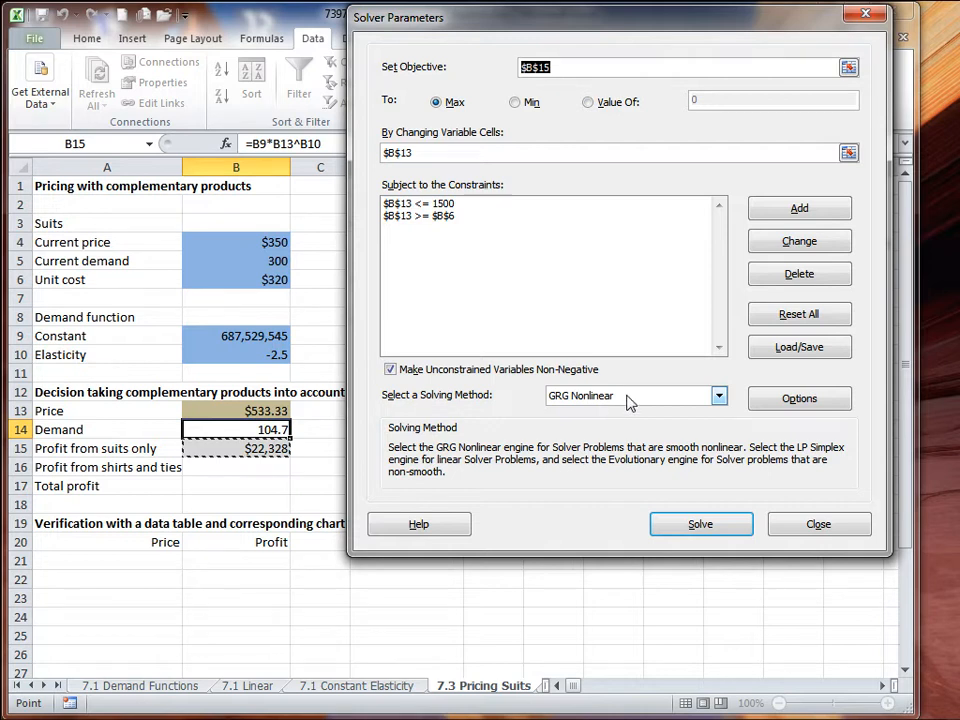
pyautogui.click(797, 400)
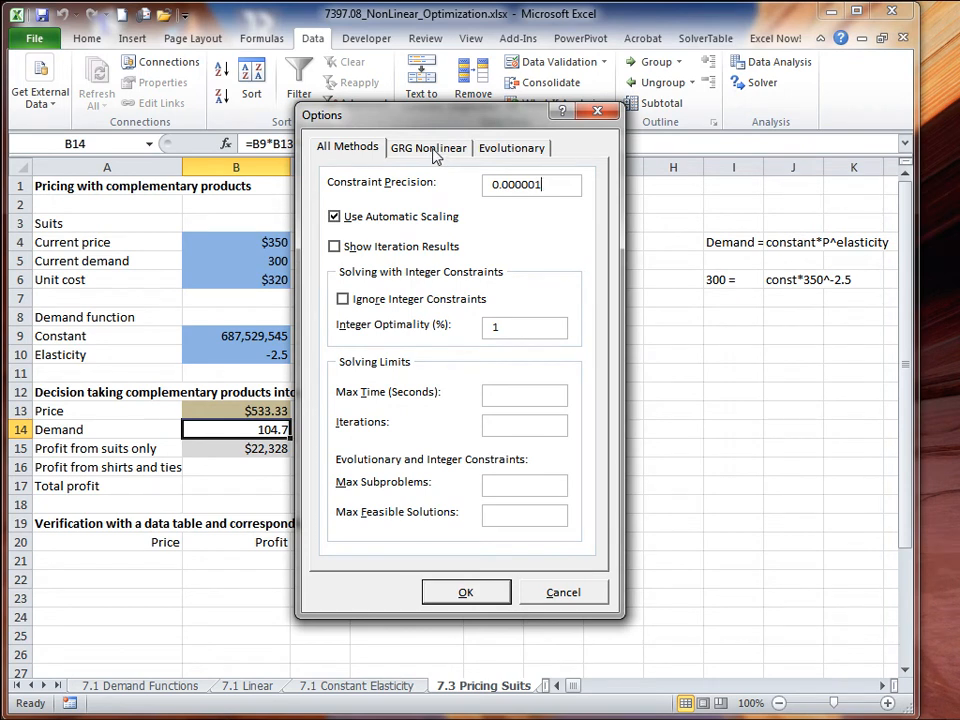
pyautogui.click(433, 150)
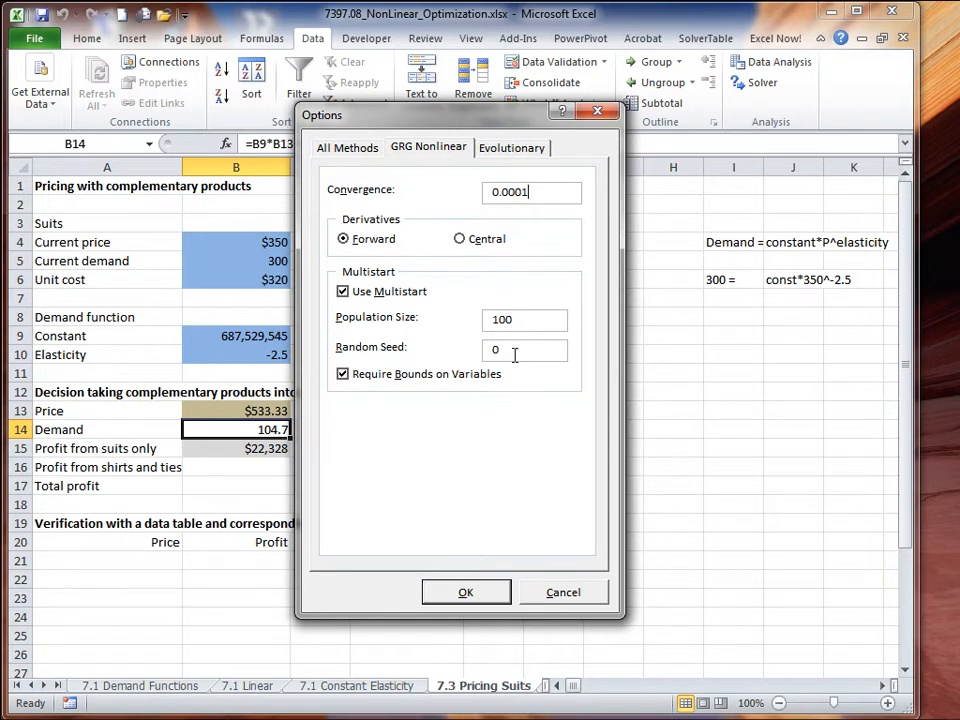
pyautogui.click(468, 592)
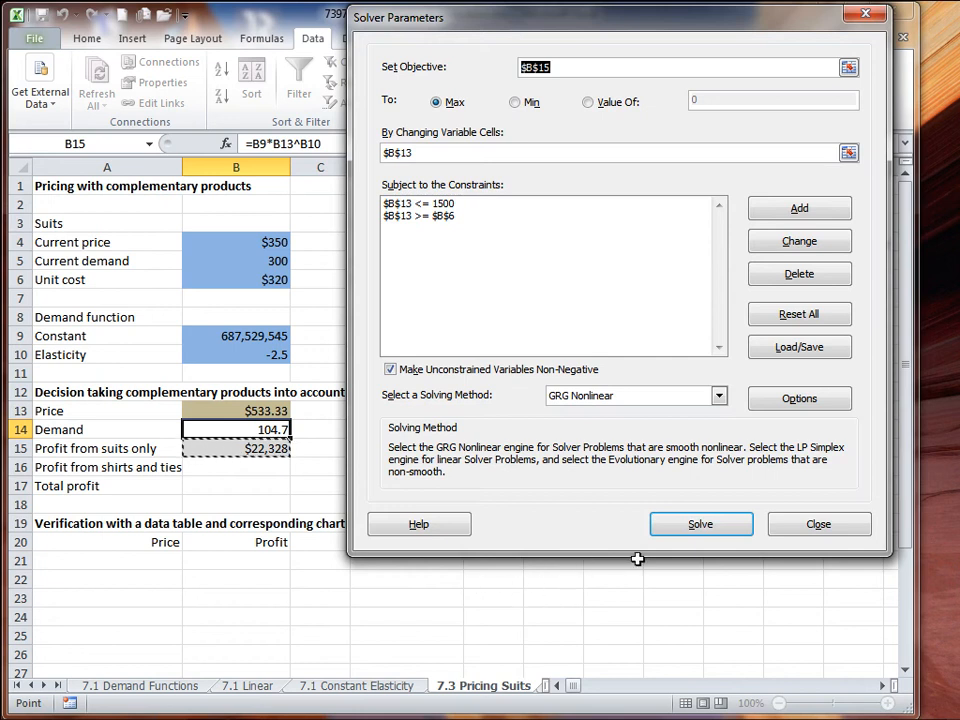
pyautogui.click(826, 528)
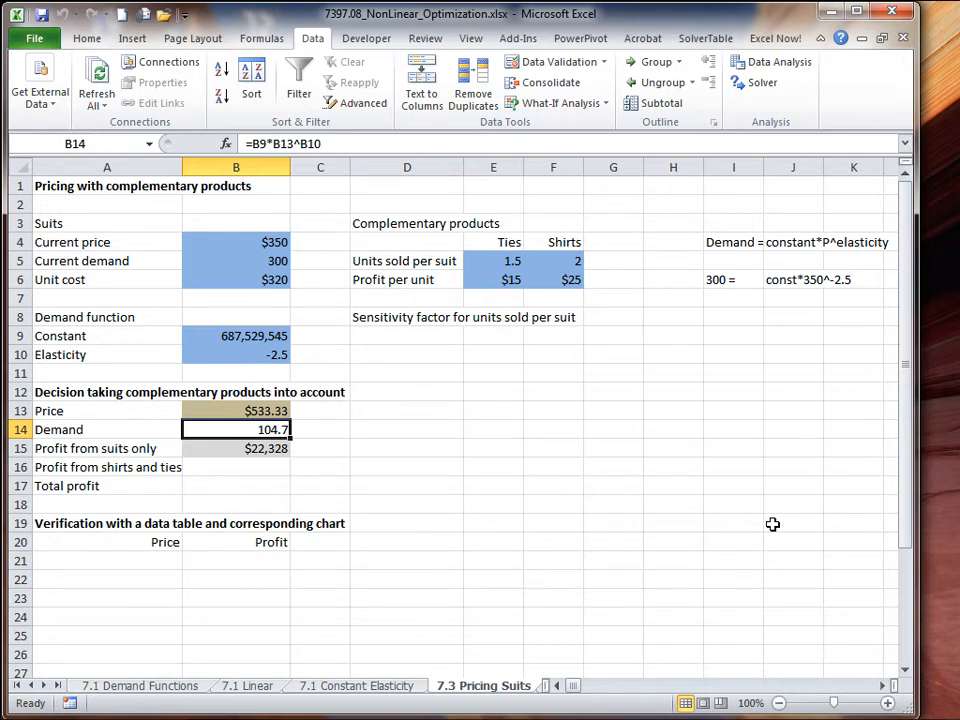
# Start the shirts and ties profit formula in B16 with the suit demand as a multiplier, =B14*.
pyautogui.write('b')
pyautogui.press('Escape')
pyautogui.click(242, 470)
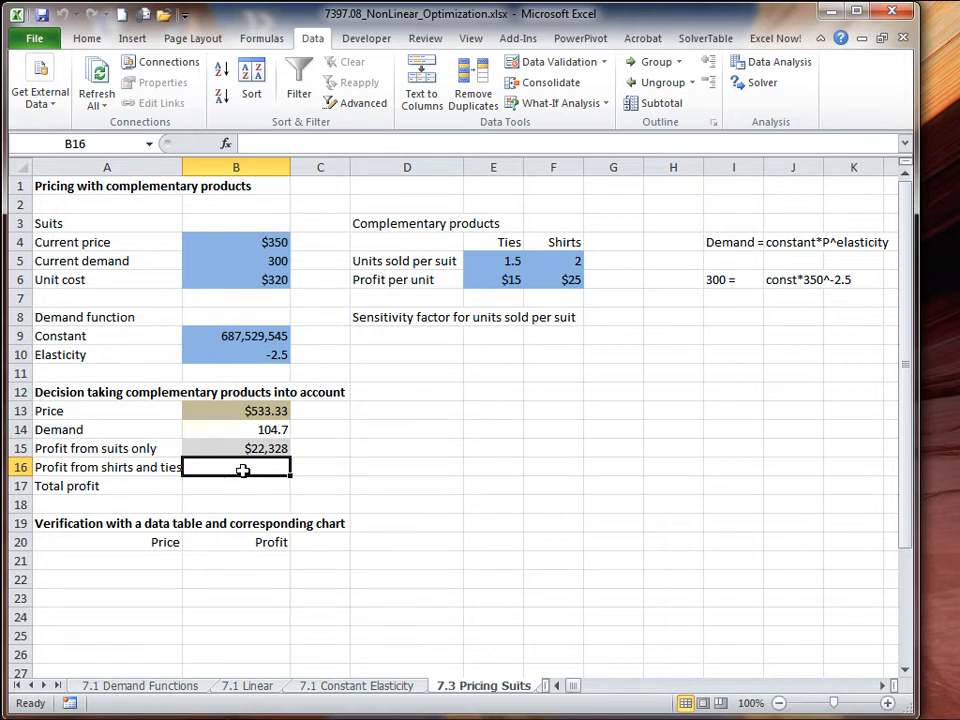
pyautogui.write('=')
pyautogui.click(243, 429)
pyautogui.write('*')
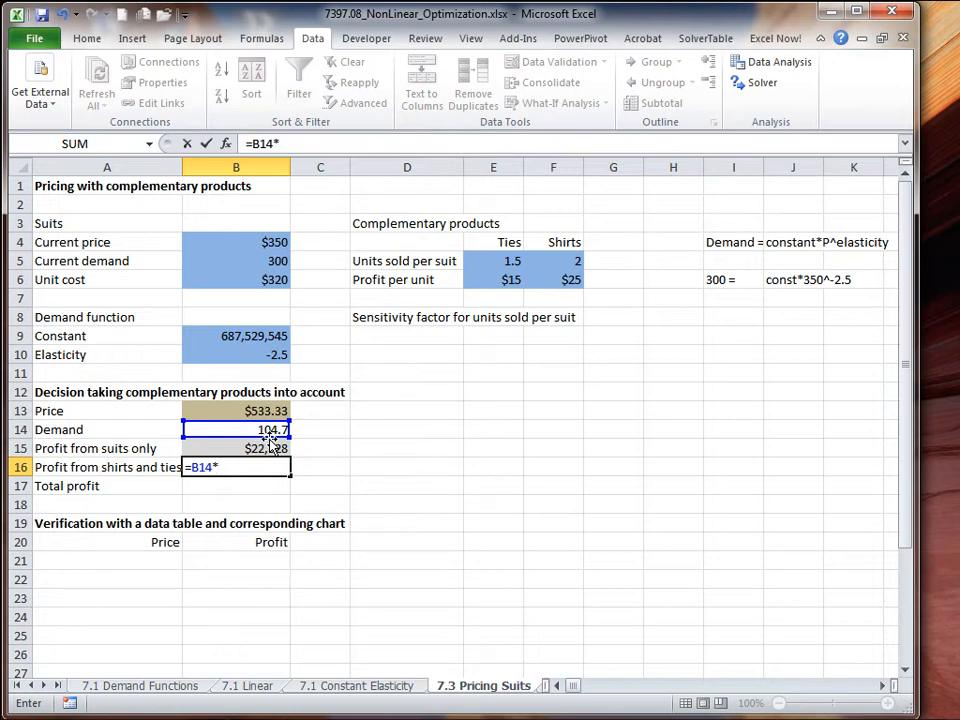
pyautogui.write('(')
pyautogui.click(508, 259)
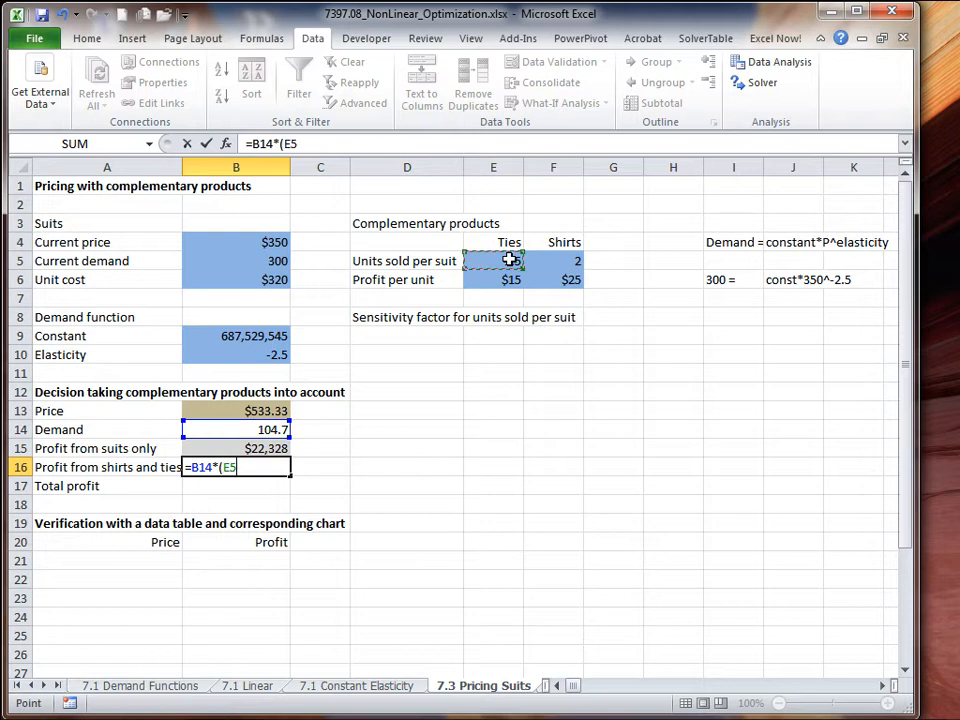
pyautogui.write('*')
pyautogui.click(504, 283)
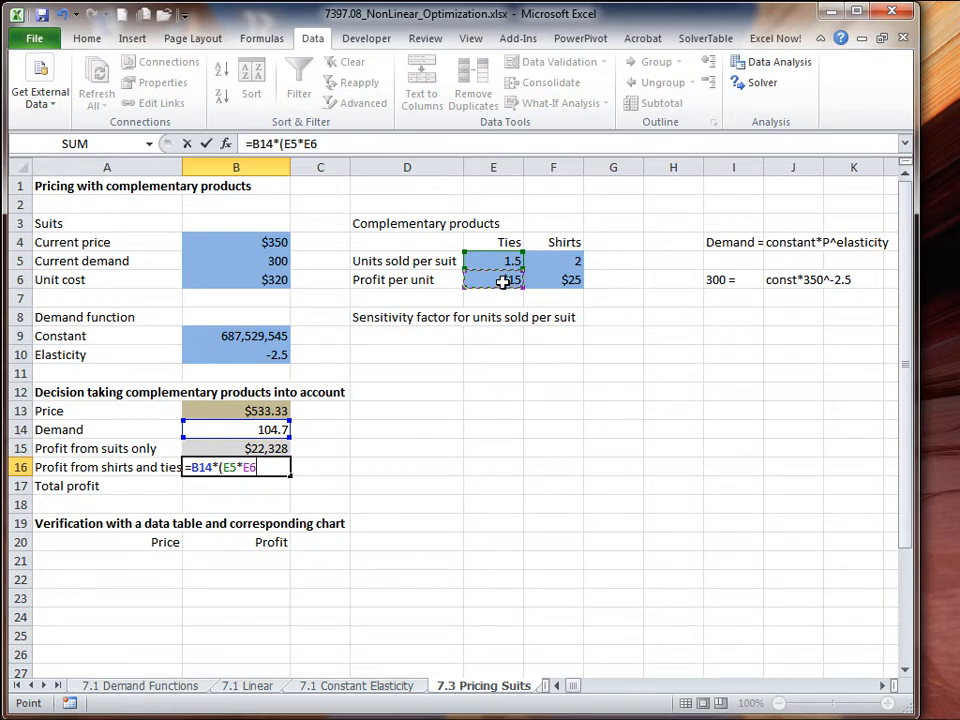
pyautogui.press('BackSpace')
pyautogui.press('BackSpace')
pyautogui.press('BackSpace')
pyautogui.press('BackSpace')
pyautogui.press('BackSpace')
pyautogui.press('BackSpace')
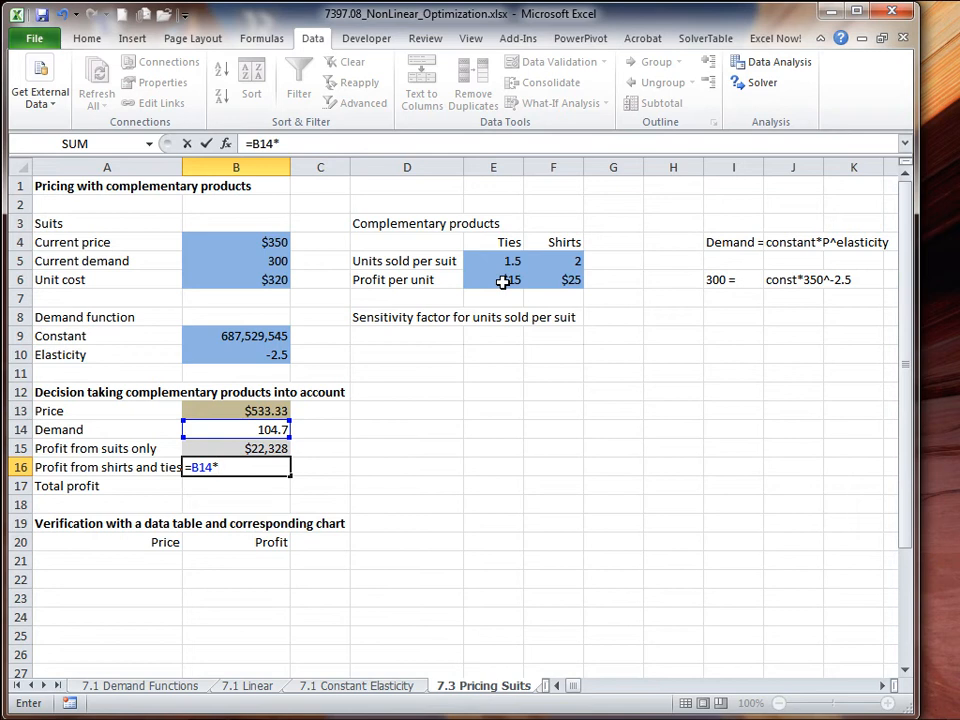
# Complete the shirts and ties profit formula in B16 as =B14*(E5*E6+F5*F6).
pyautogui.write('(')
pyautogui.click(512, 261)
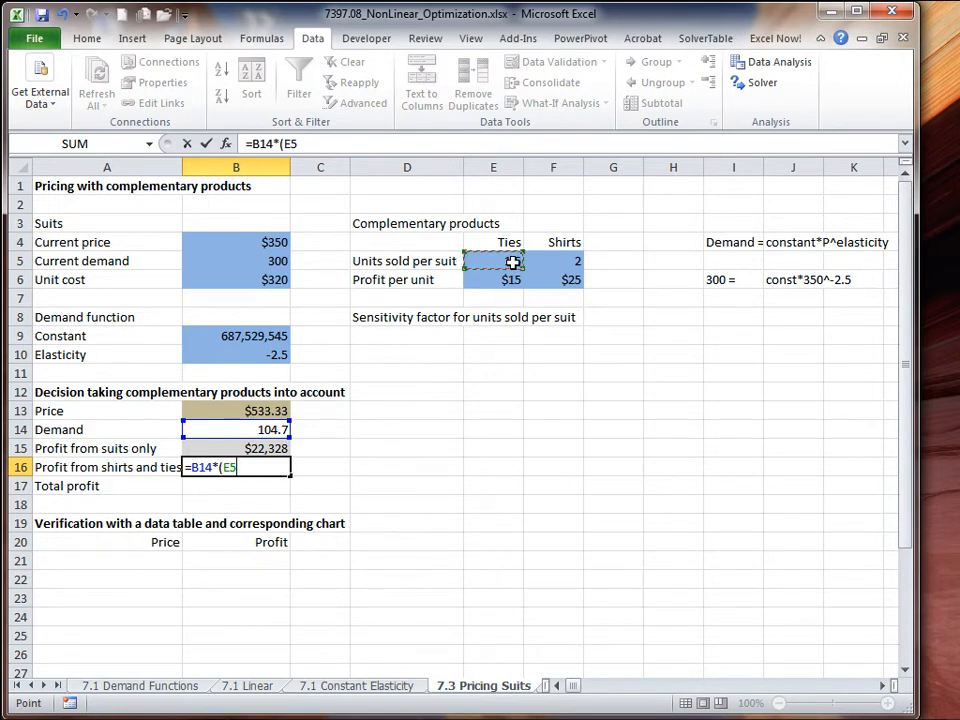
pyautogui.write('*')
pyautogui.click(508, 279)
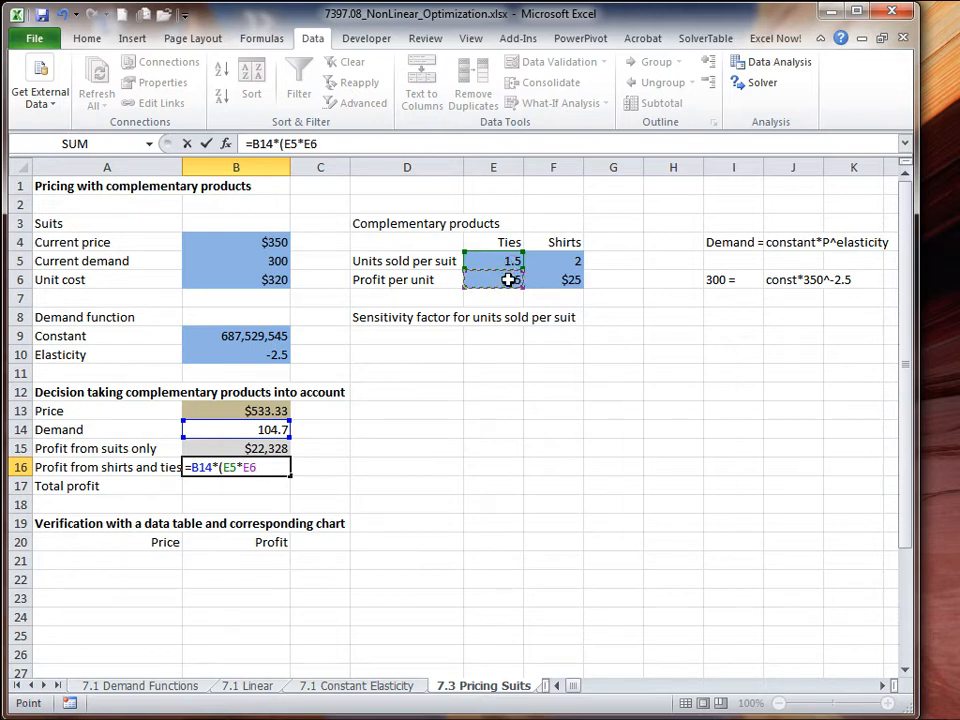
pyautogui.write('+')
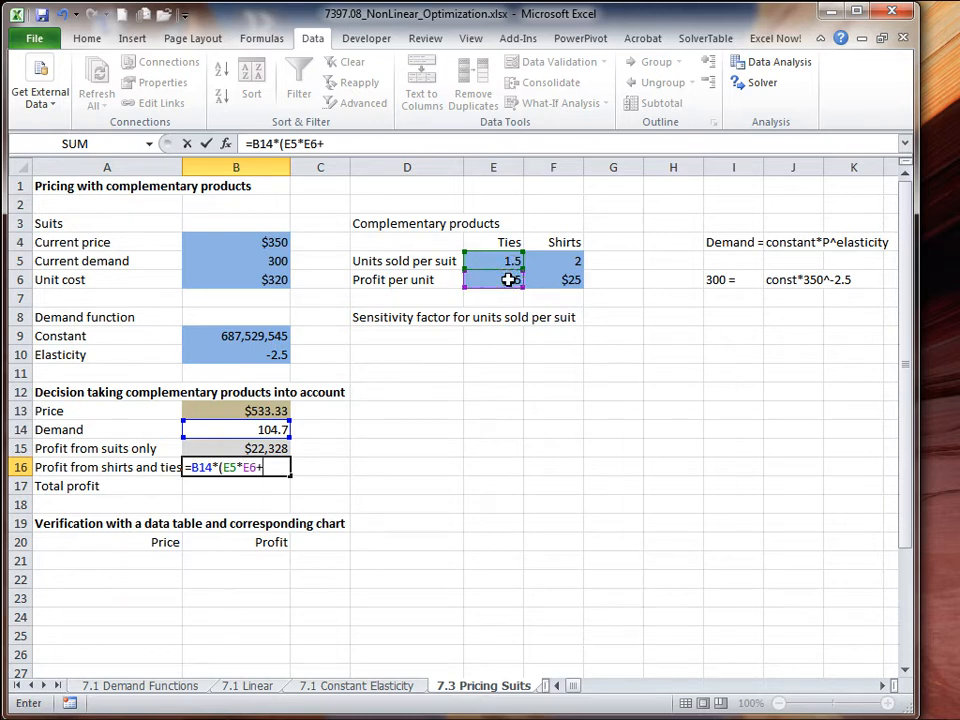
pyautogui.click(559, 260)
pyautogui.write('*')
pyautogui.click(559, 282)
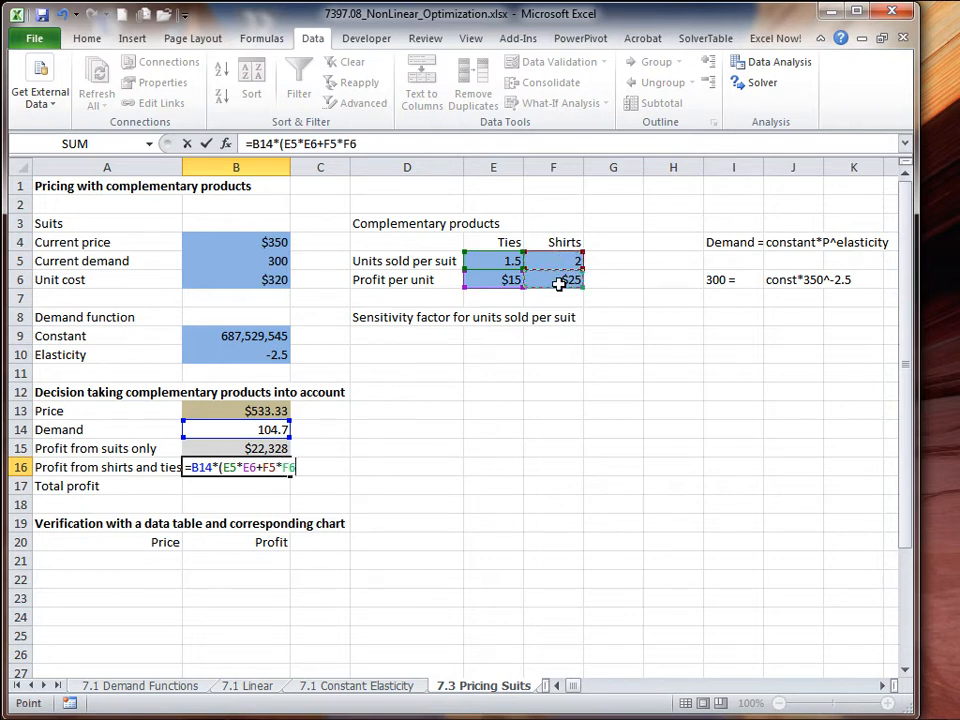
pyautogui.write(')')
pyautogui.press('Return')
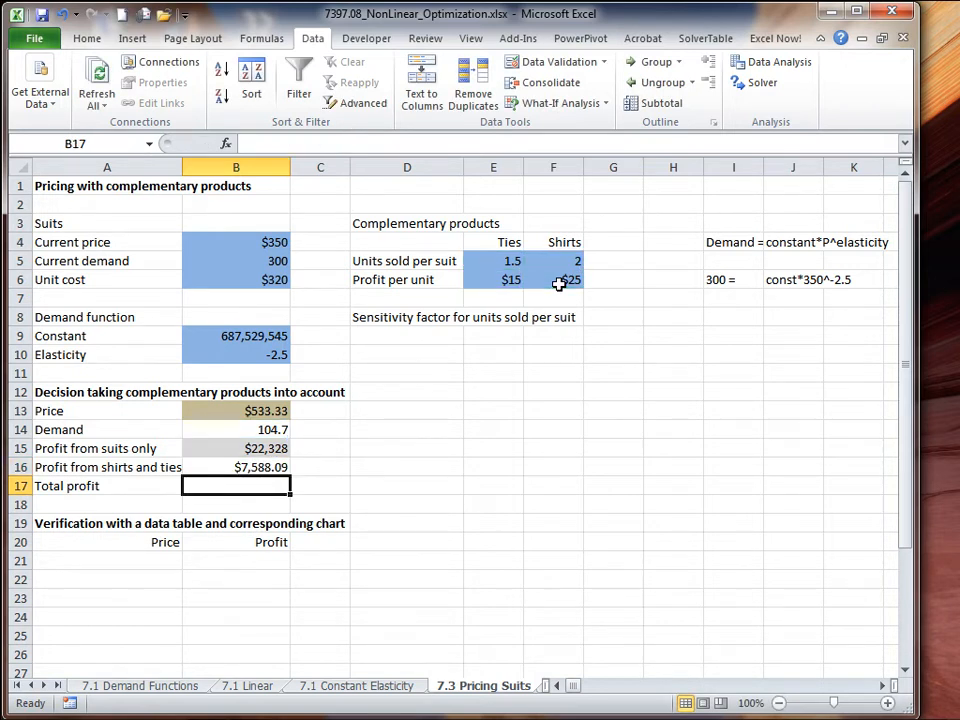
# Calculate the total profit in B17 as =B15+B16 and shade the cell with the grey fill.
pyautogui.write('=')
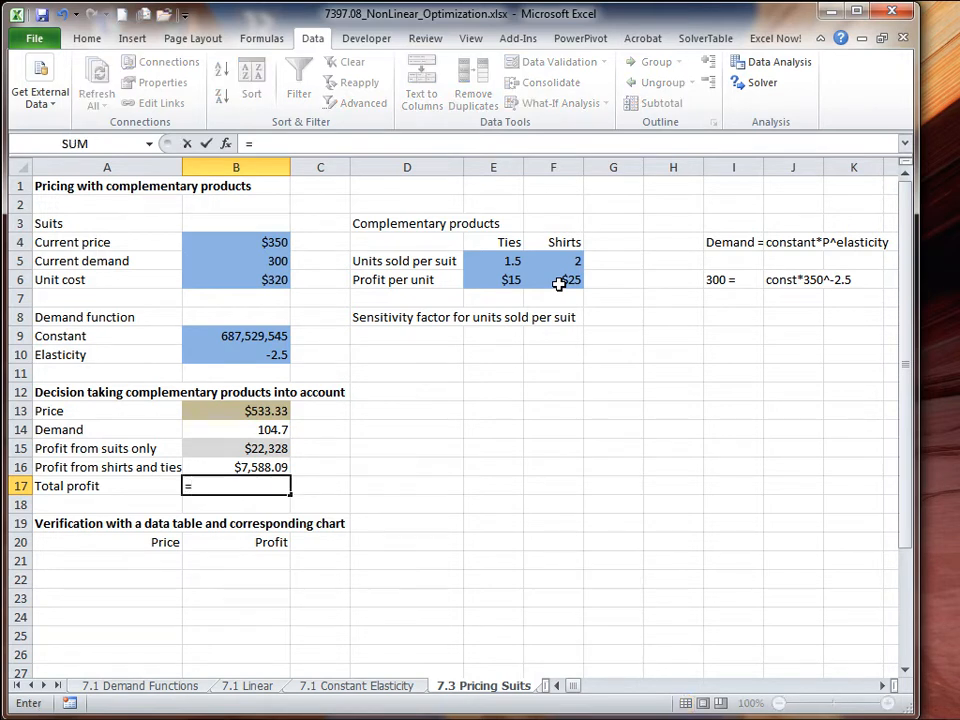
pyautogui.click(260, 450)
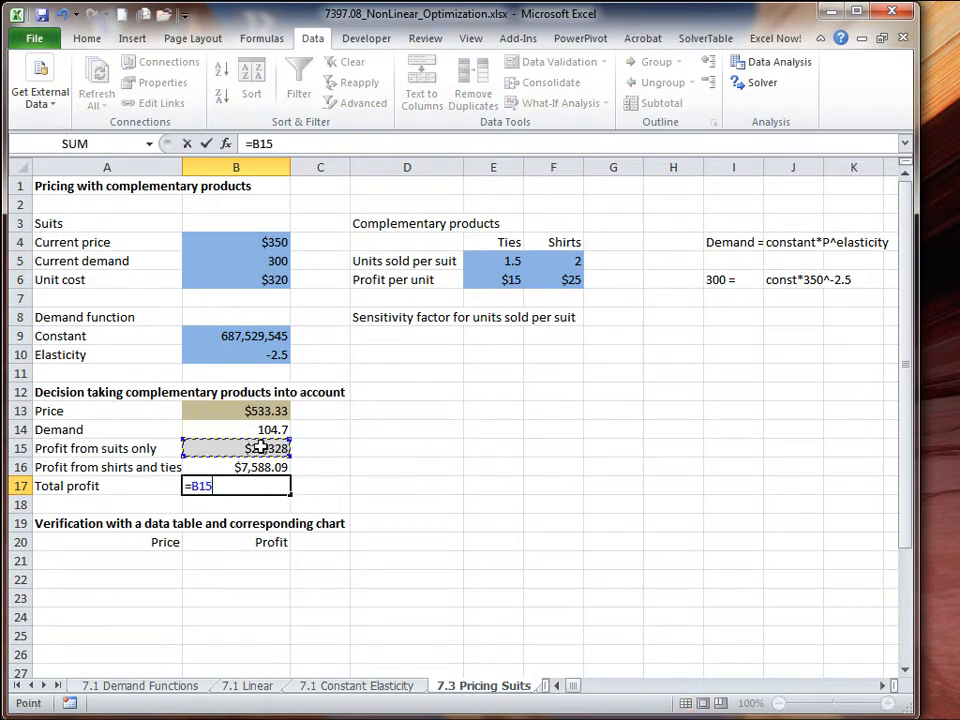
pyautogui.write('+')
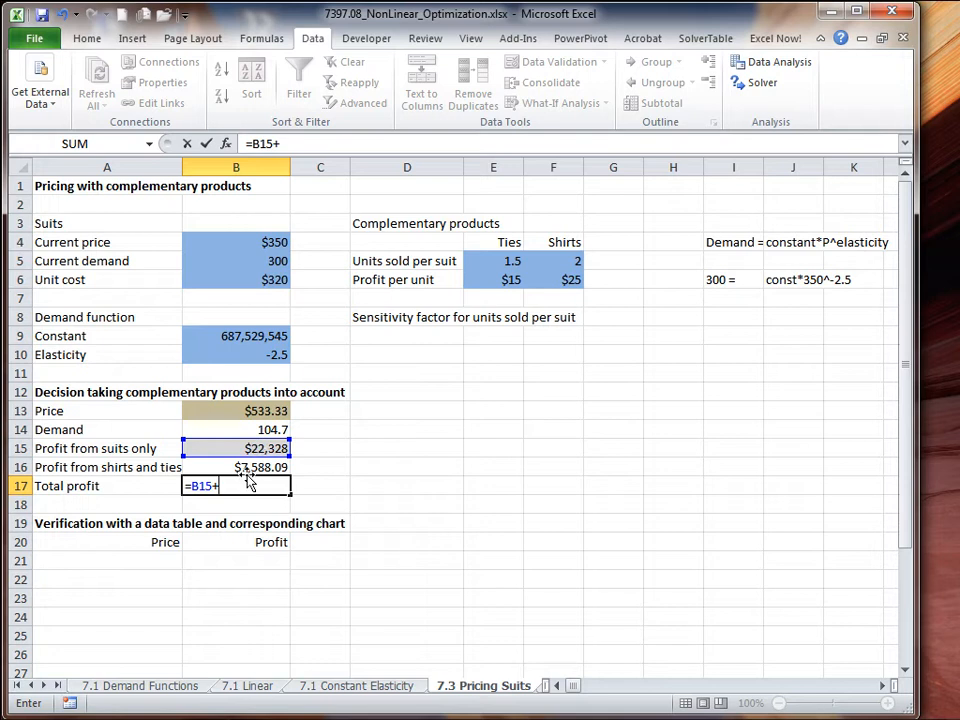
pyautogui.click(247, 468)
pyautogui.press('Return')
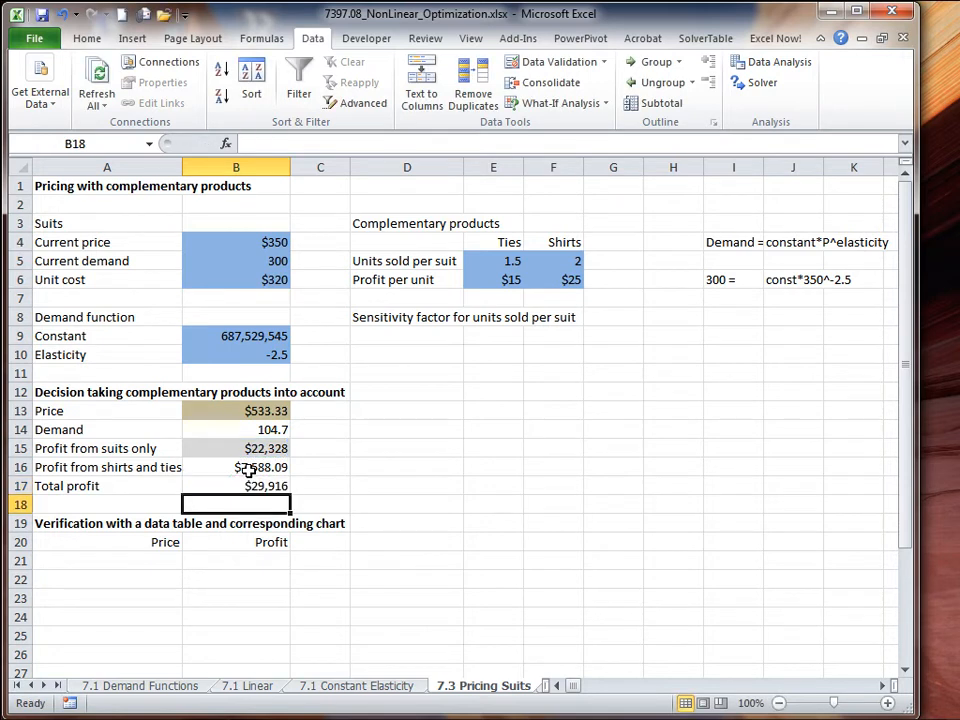
pyautogui.click(244, 485)
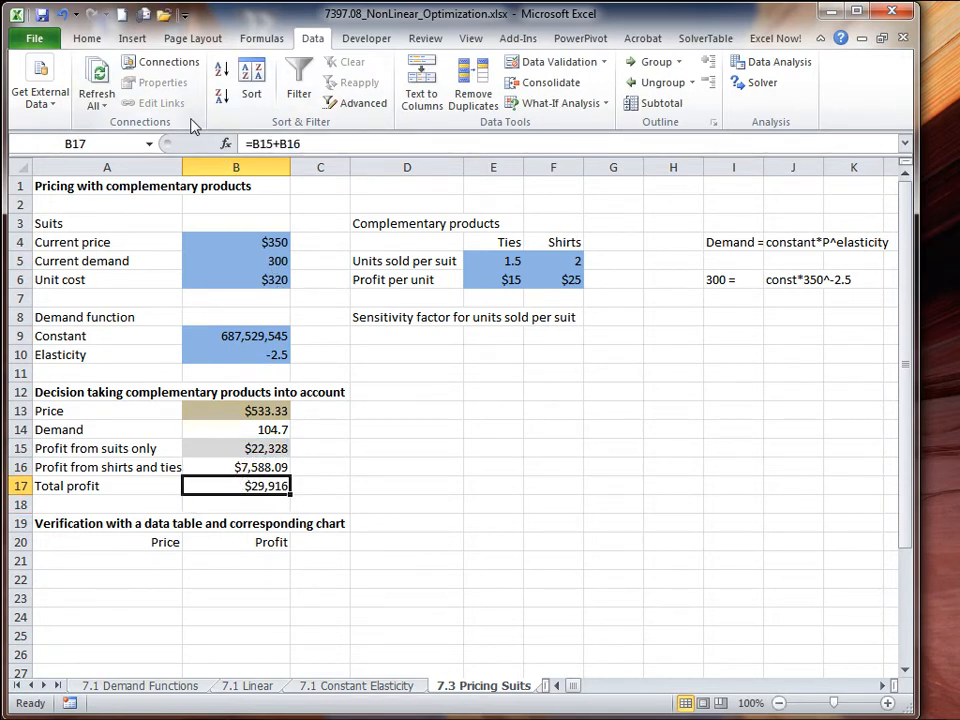
pyautogui.click(88, 38)
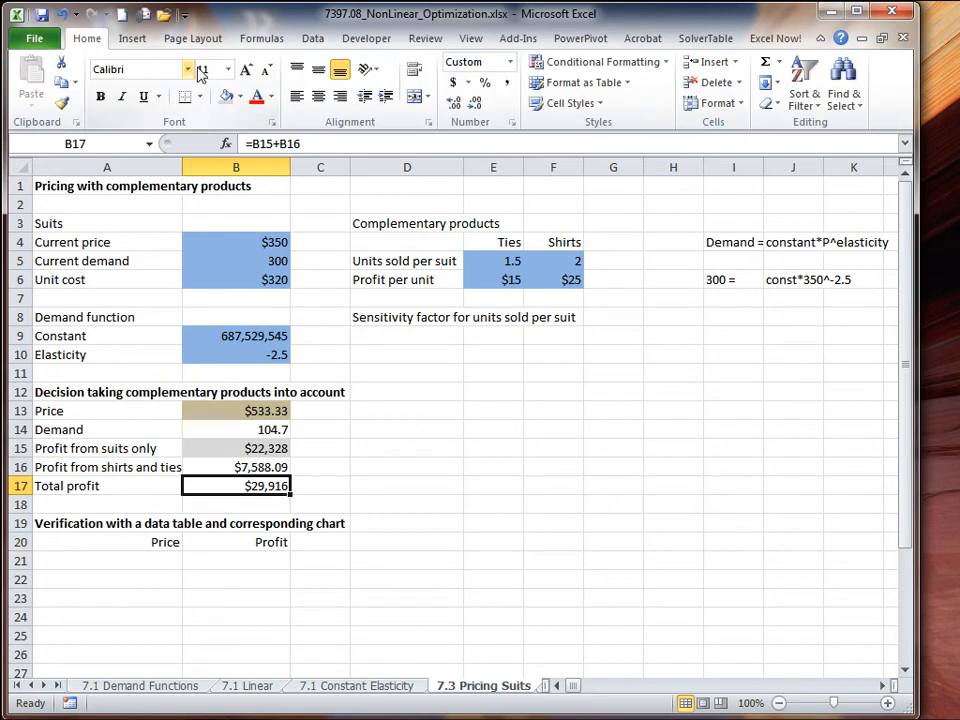
pyautogui.click(228, 97)
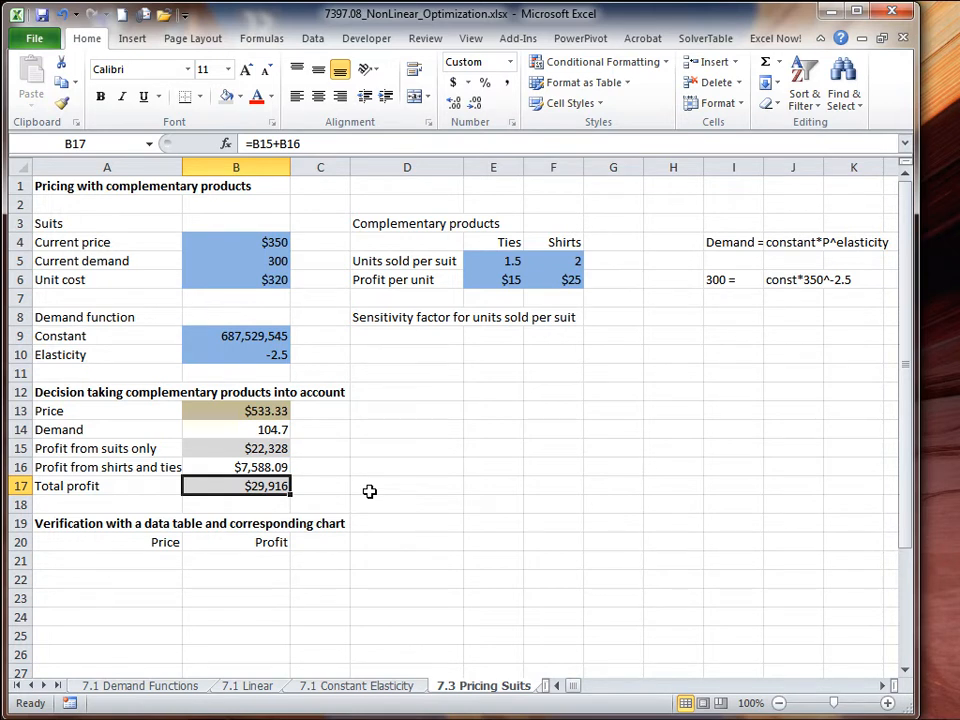
# Add the label "max profit from suits" in E14.
pyautogui.click(490, 432)
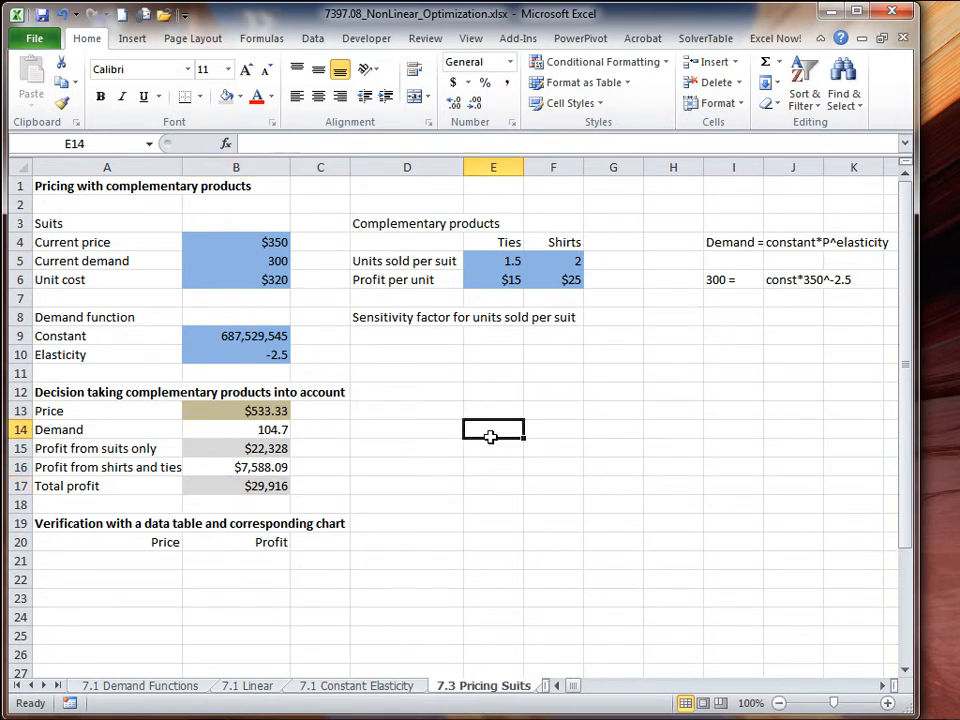
pyautogui.write('max profite')
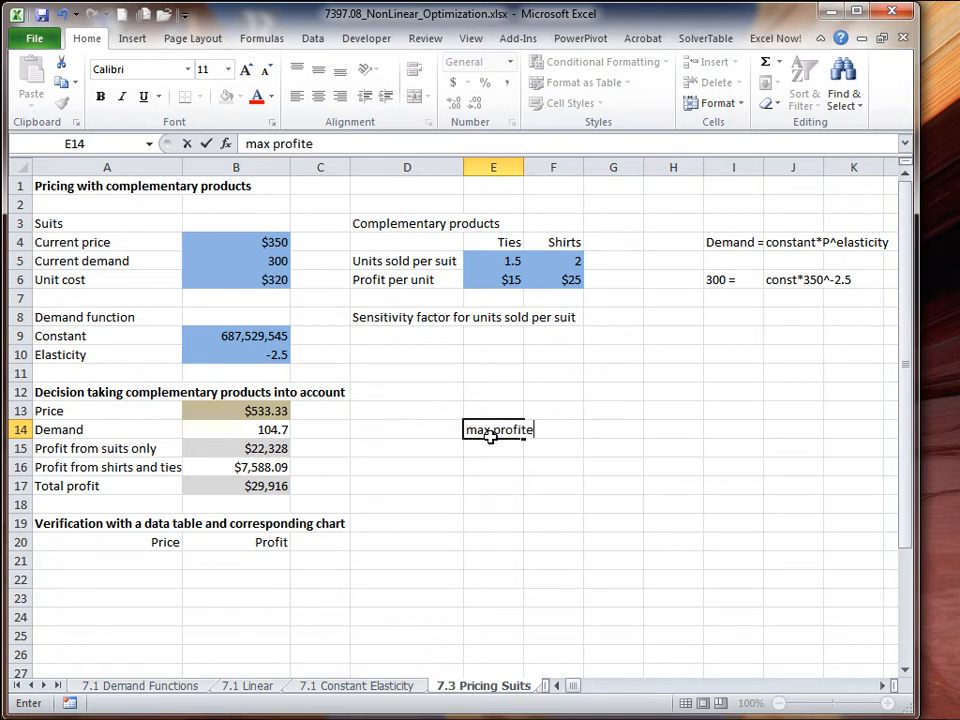
pyautogui.press('BackSpace')
pyautogui.write('from suits')
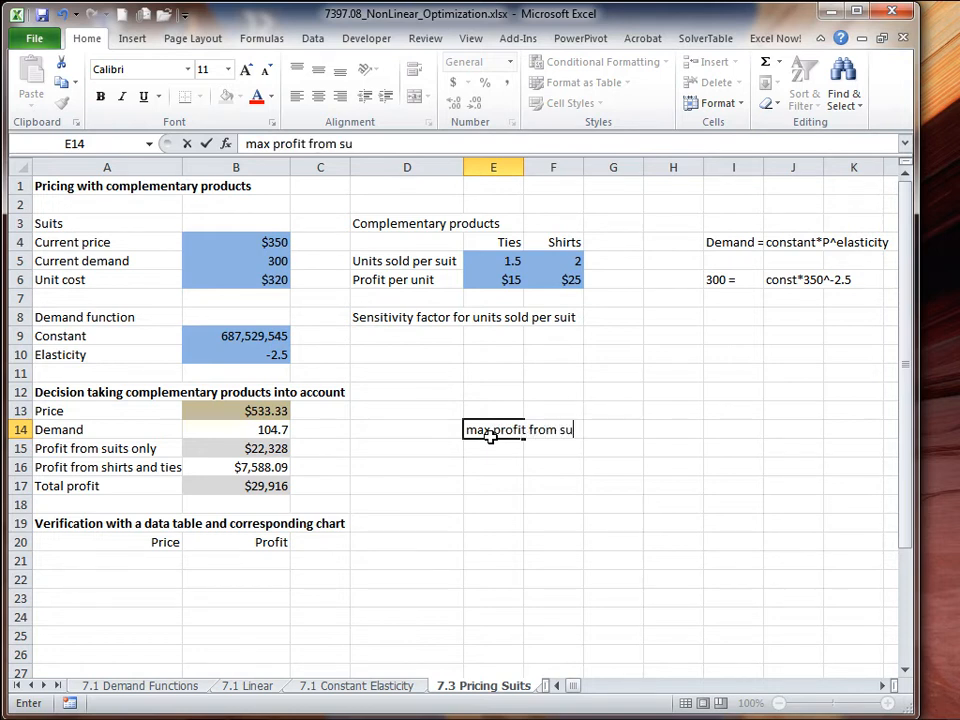
# Record the suits-only optimum beside the label, with price 533.33 in H14 and demand "104.7 ~ 105" in H15.
pyautogui.press('Tab')
pyautogui.press('Tab')
pyautogui.press('Tab')
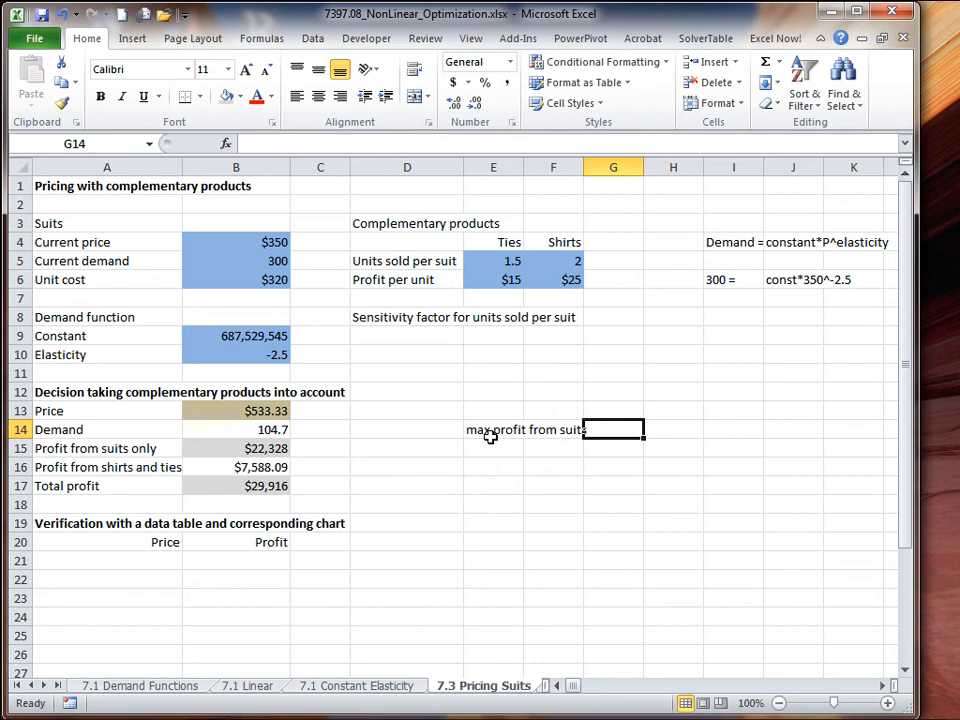
pyautogui.write('533.33')
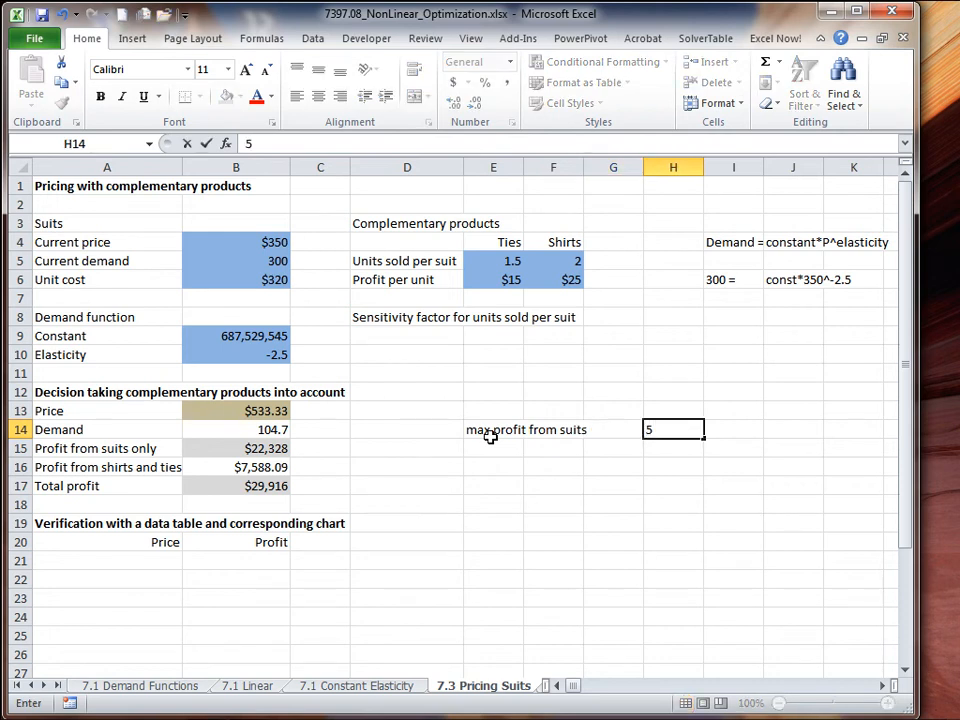
pyautogui.press('Return')
pyautogui.press('Tab')
pyautogui.press('Tab')
pyautogui.press('Tab')
pyautogui.write('104.7 ~ 105')
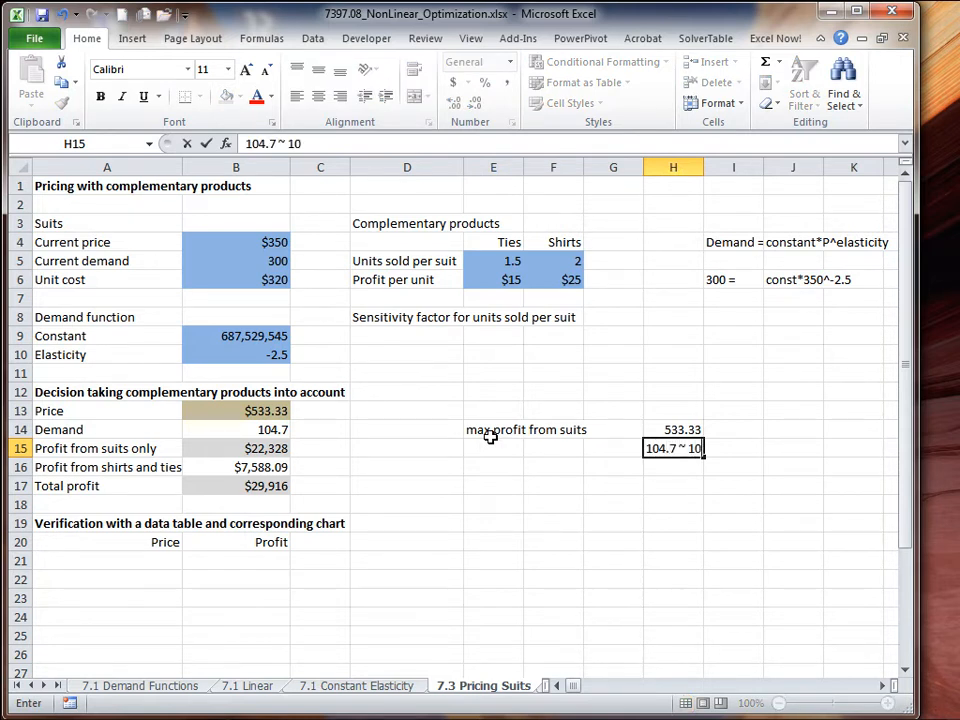
pyautogui.press('Return')
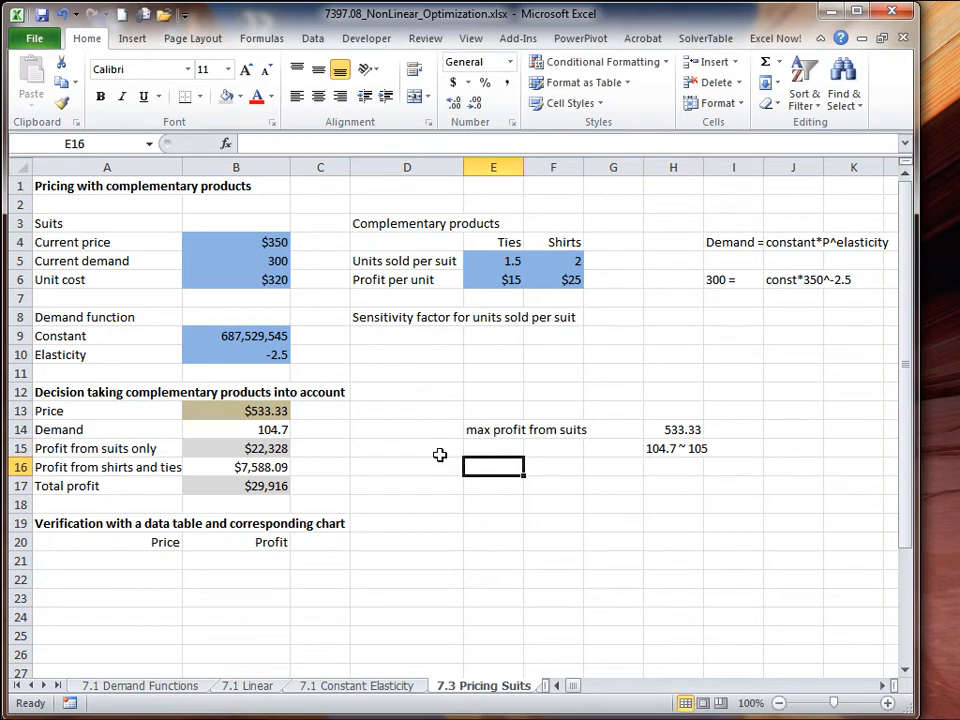
# Change the Solver objective to the total profit cell $B$17.
pyautogui.click(270, 489)
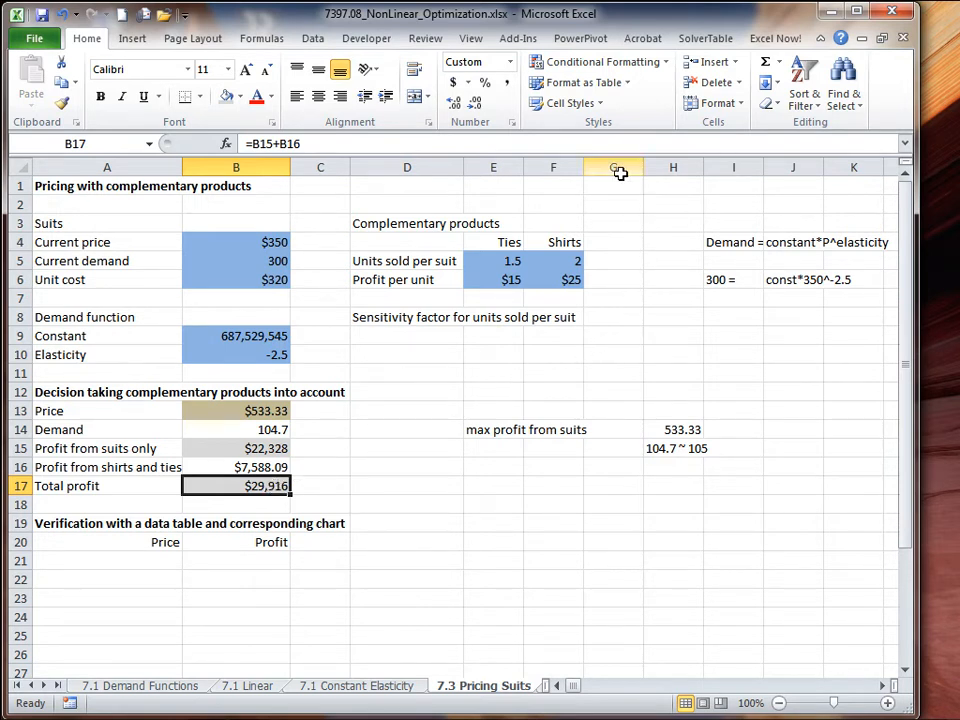
pyautogui.click(305, 39)
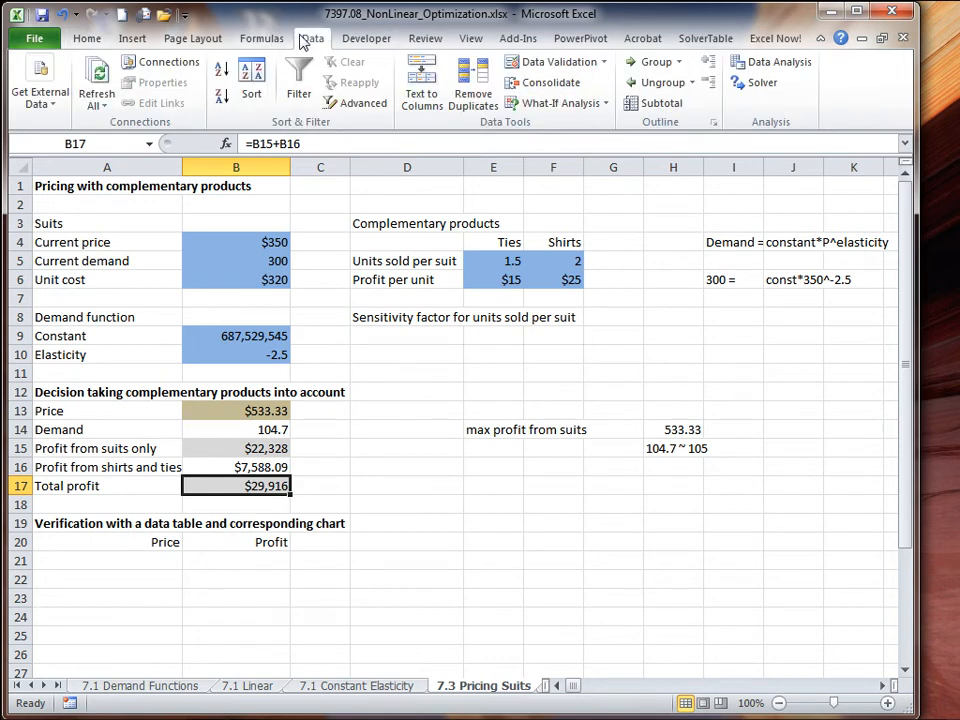
pyautogui.click(756, 82)
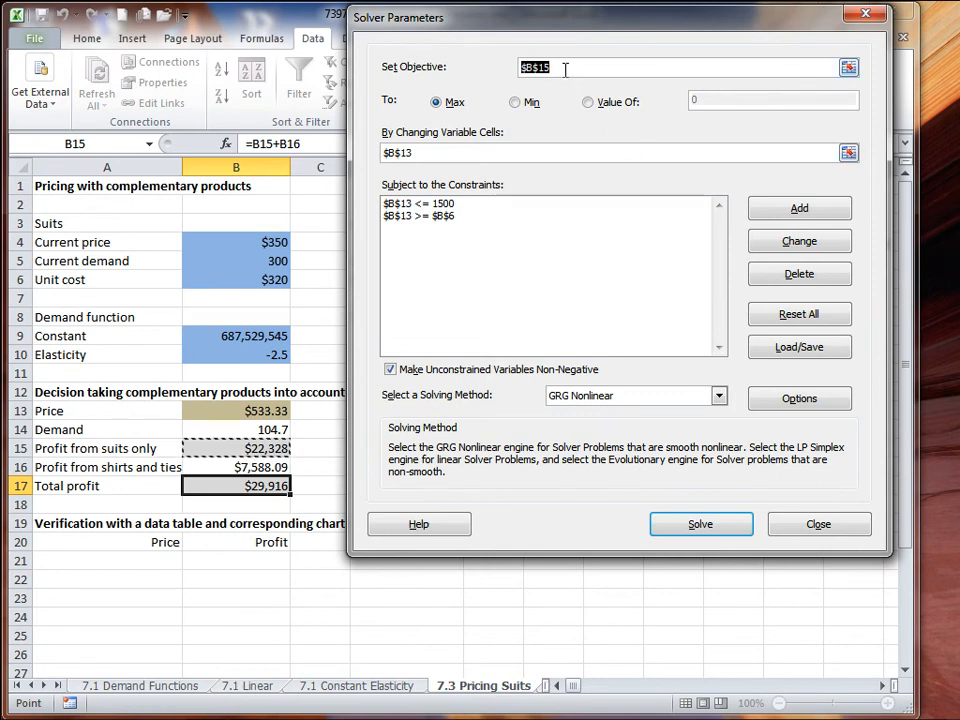
pyautogui.click(848, 67)
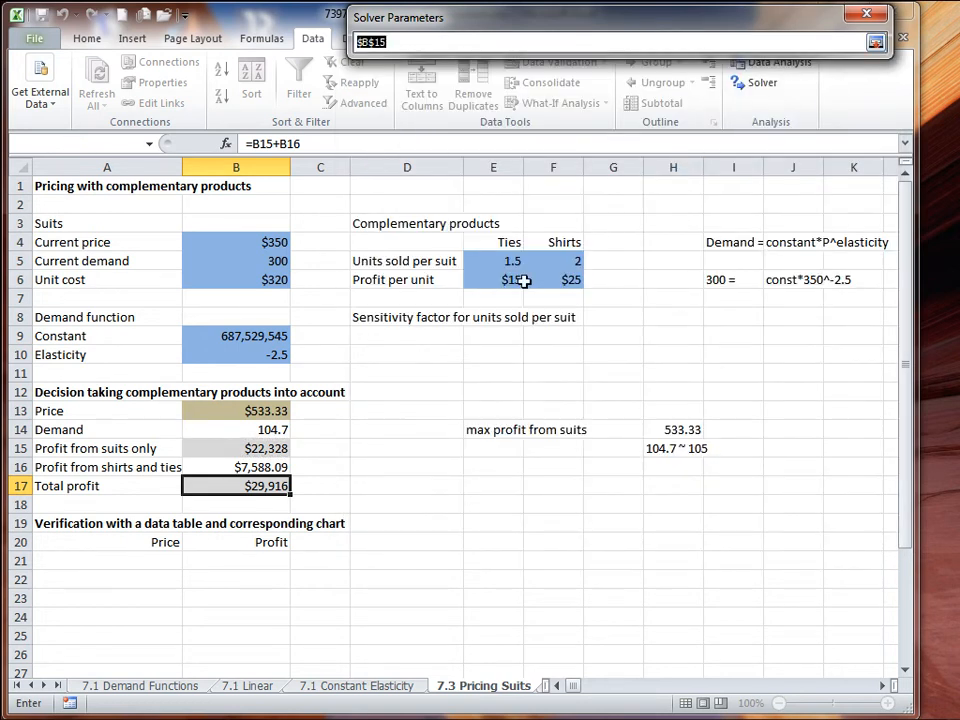
pyautogui.click(255, 485)
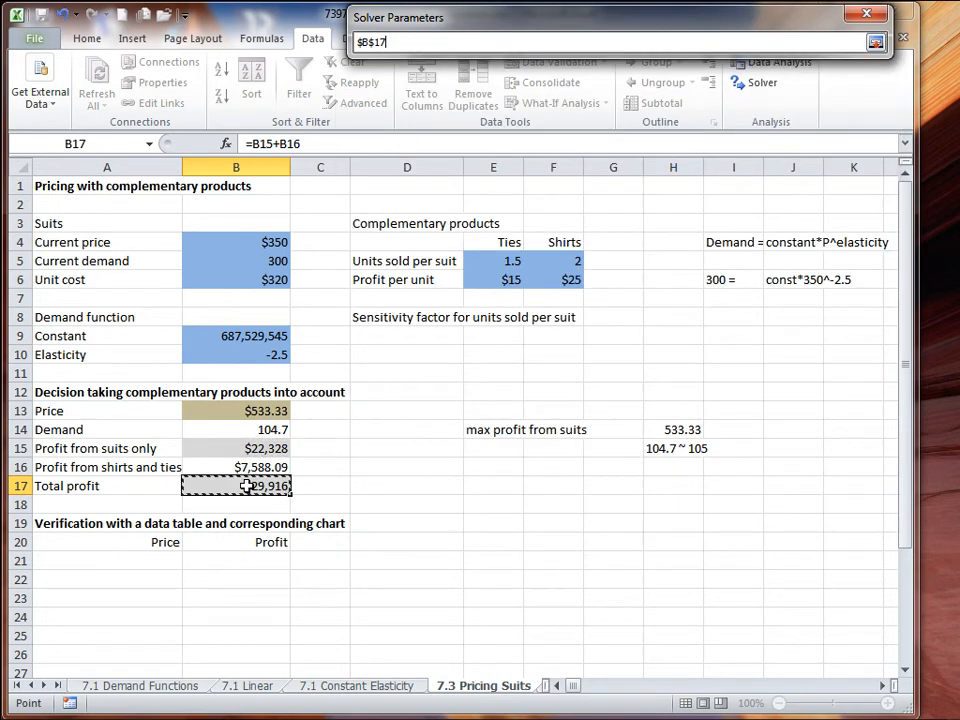
pyautogui.click(875, 42)
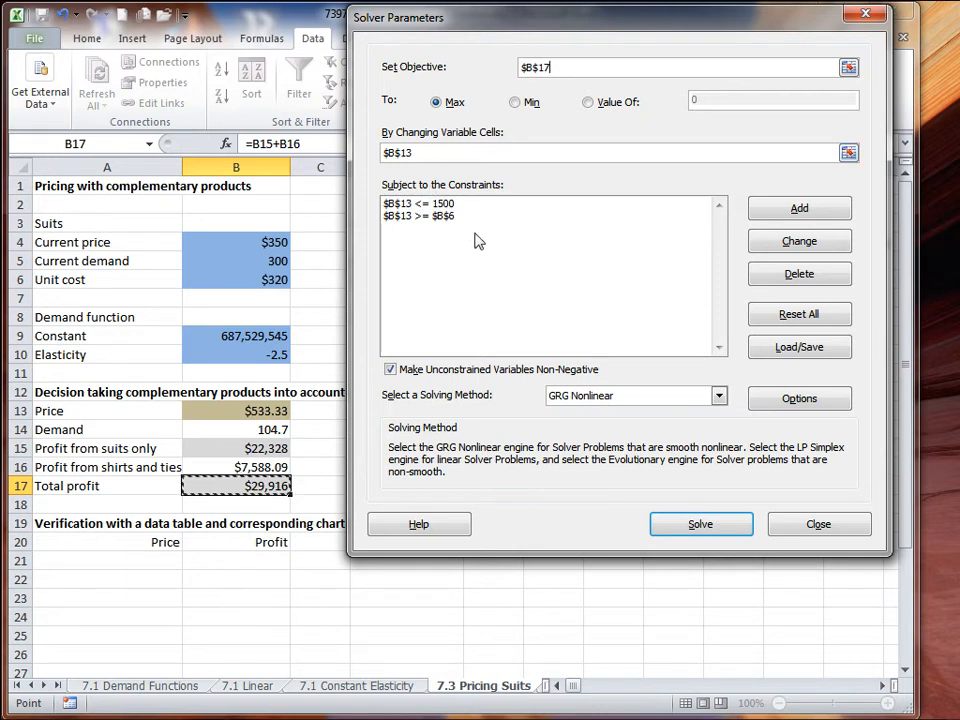
# Check the Multistart settings in Solver's GRG Nonlinear options, then maximize total profit and keep the Solver solution.
pyautogui.click(815, 405)
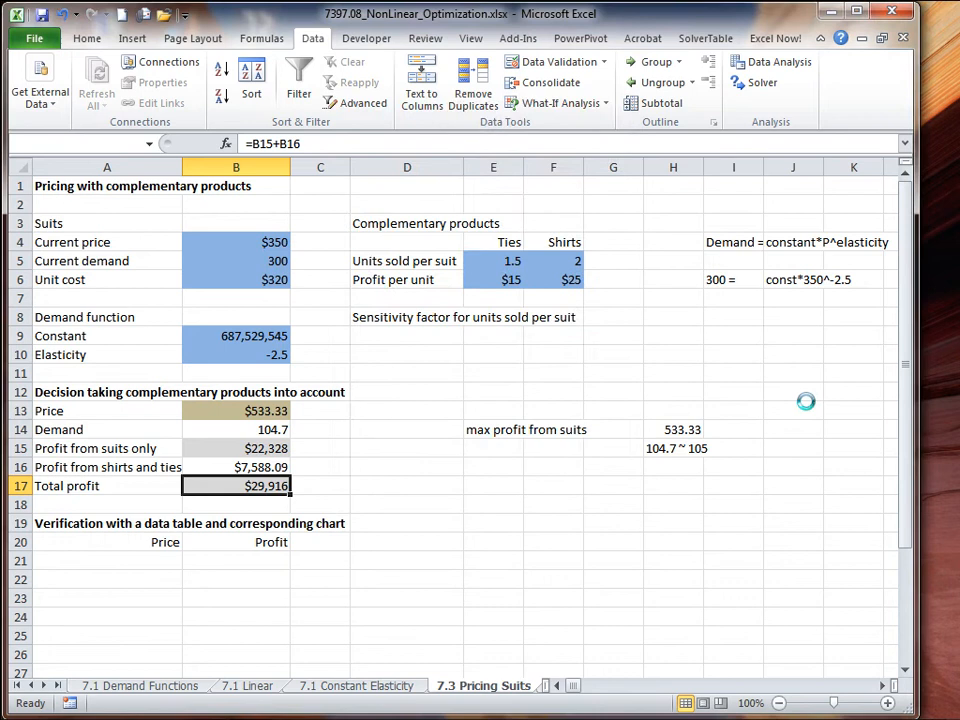
pyautogui.click(406, 147)
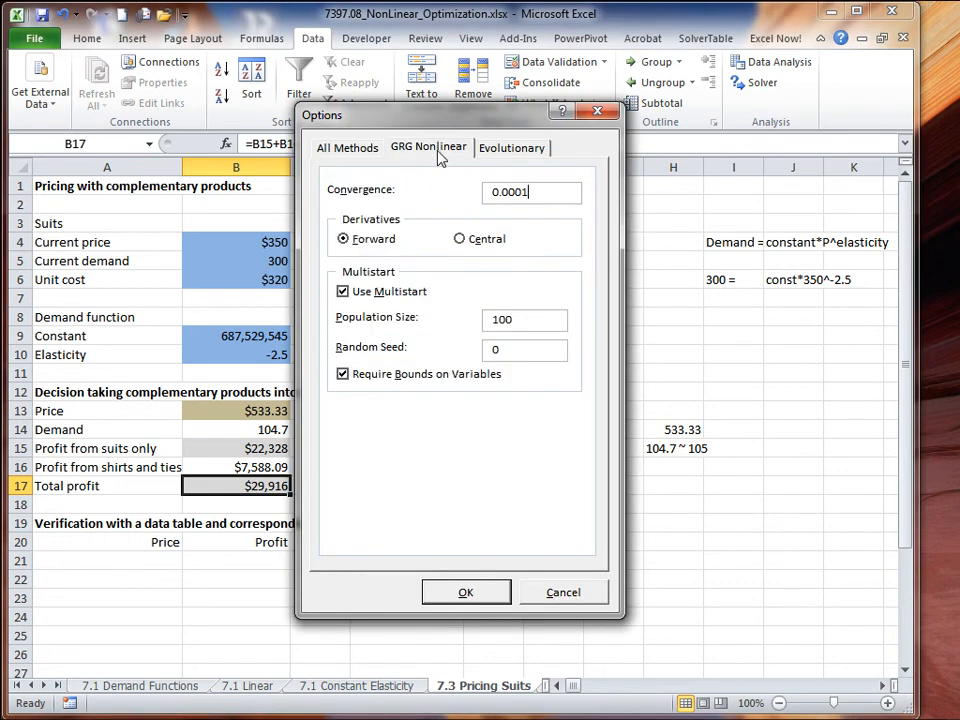
pyautogui.click(490, 596)
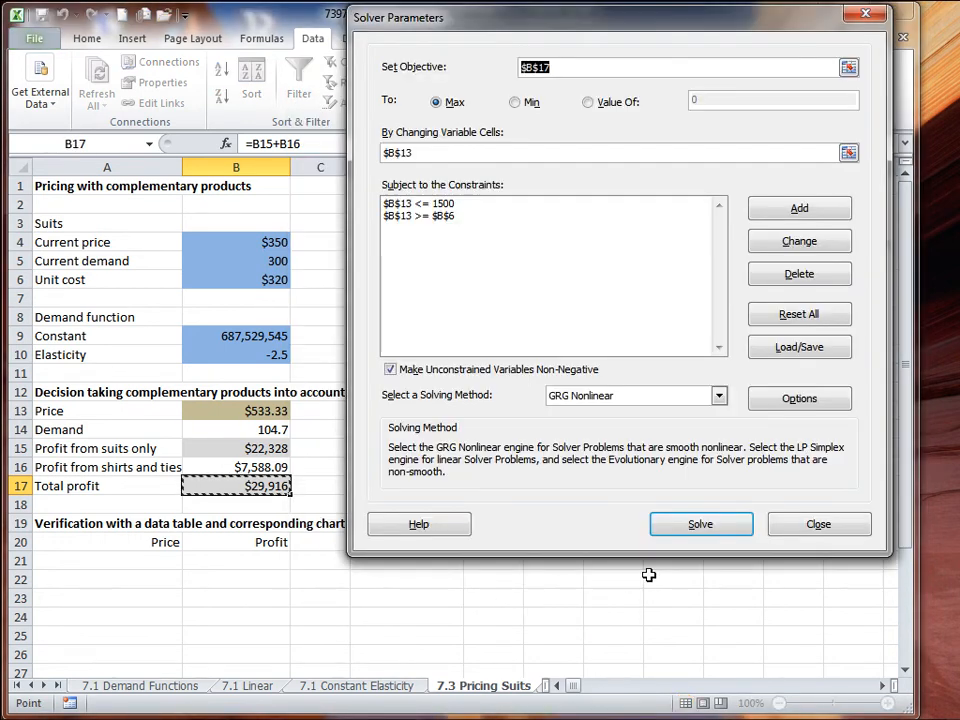
pyautogui.click(702, 526)
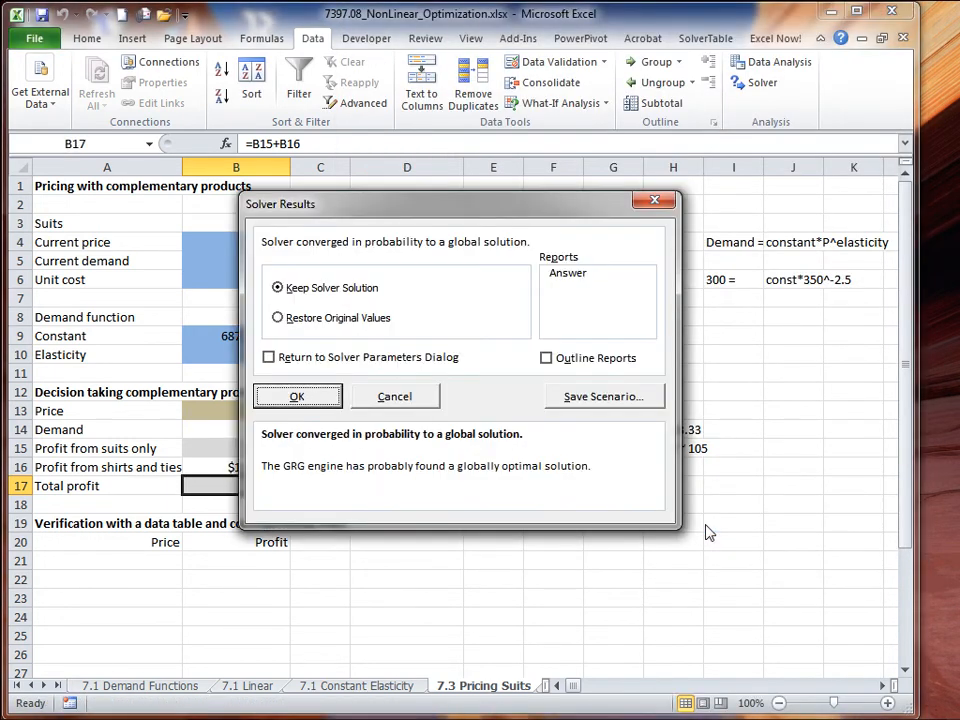
pyautogui.click(293, 401)
pyautogui.click(289, 405)
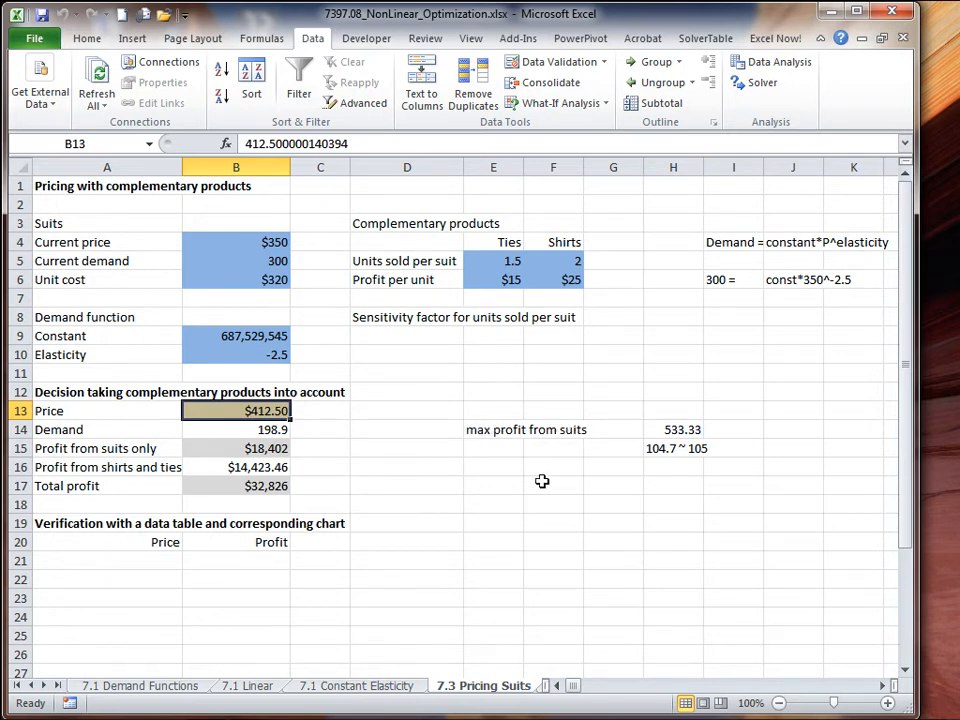
# Add the label "max total profits" in E17.
pyautogui.click(499, 489)
pyautogui.write('ma')
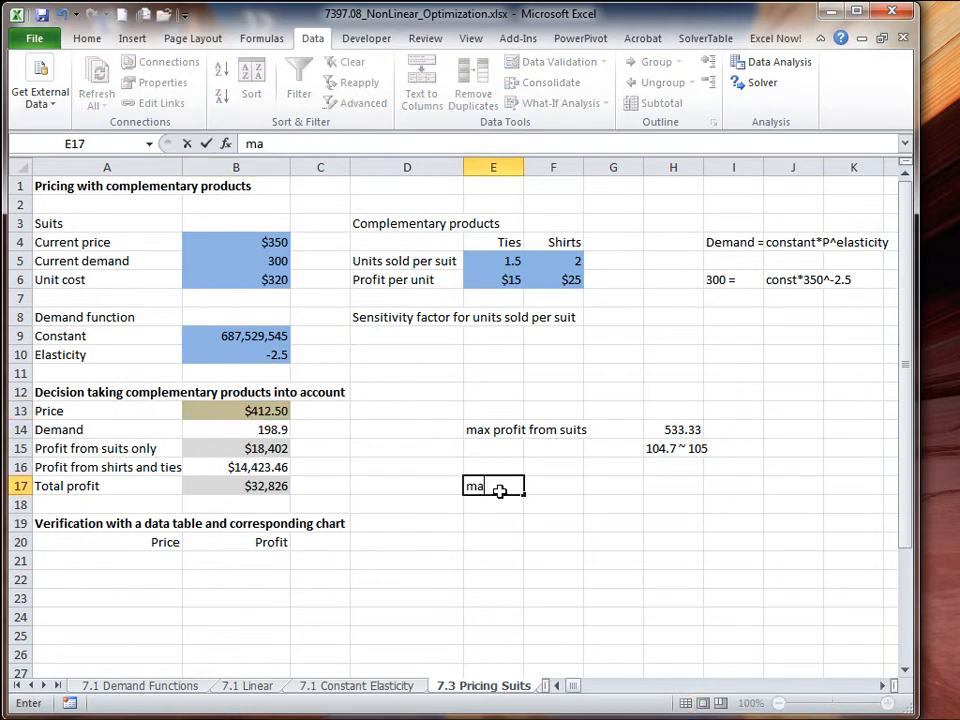
pyautogui.write('x total profits')
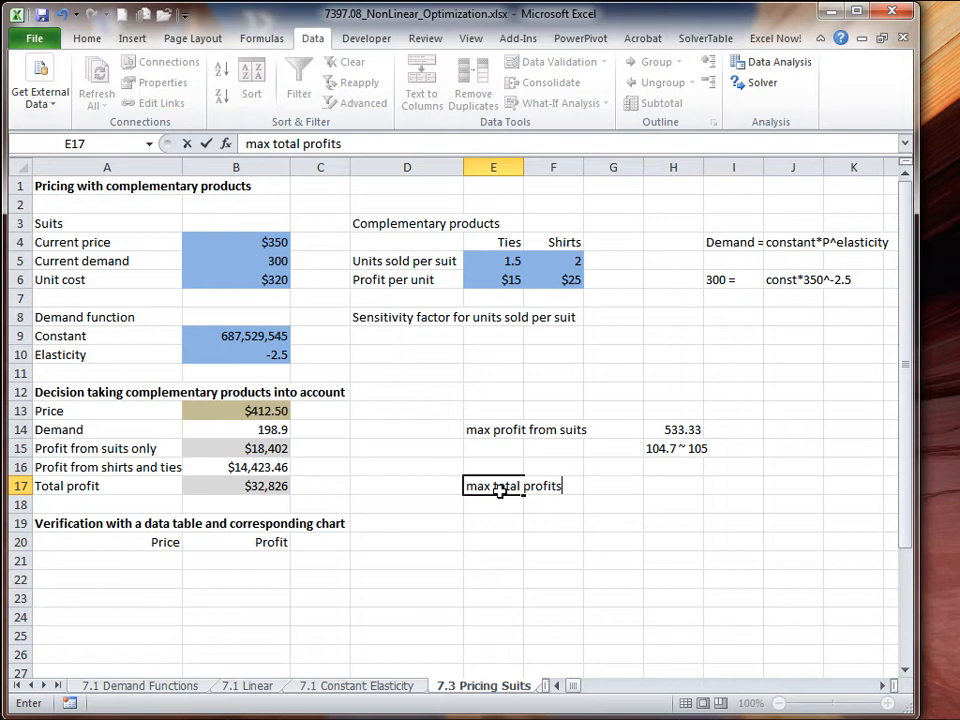
# Record the total-profit optimum beside the label, with price 412.50 in H17 and demand 199 in H18.
pyautogui.press('Tab')
pyautogui.press('Tab')
pyautogui.press('Tab')
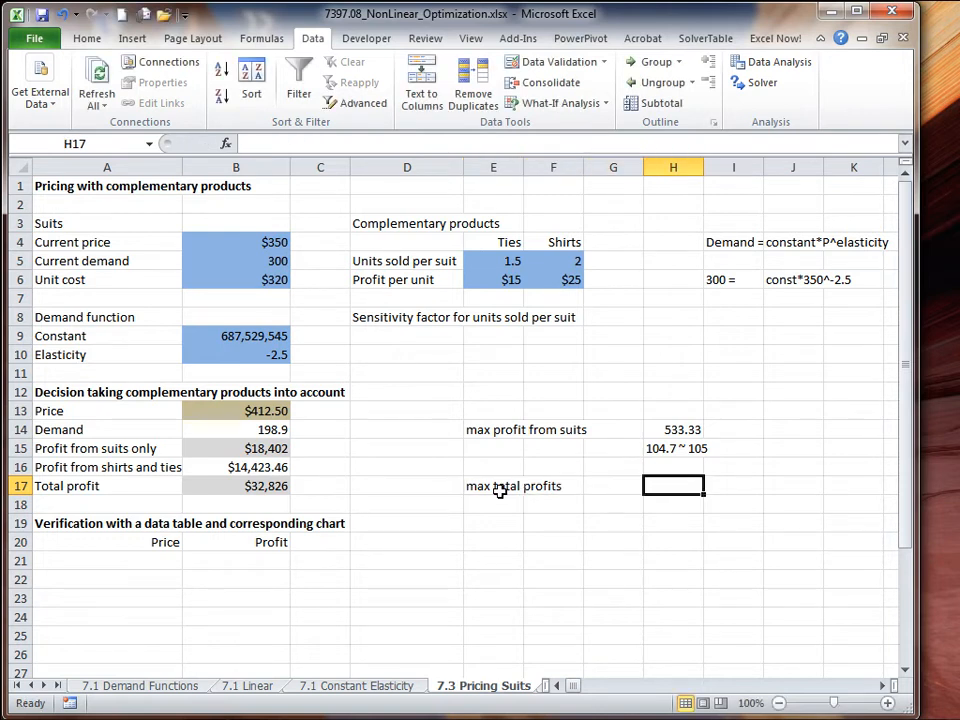
pyautogui.write('412.')
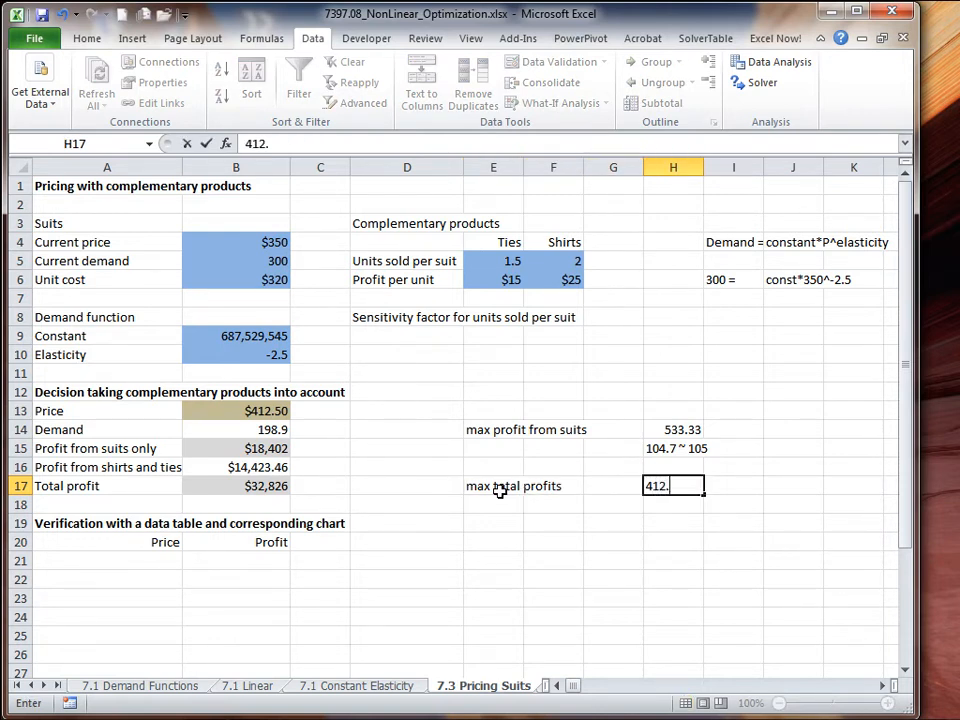
pyautogui.write('50')
pyautogui.press('Return')
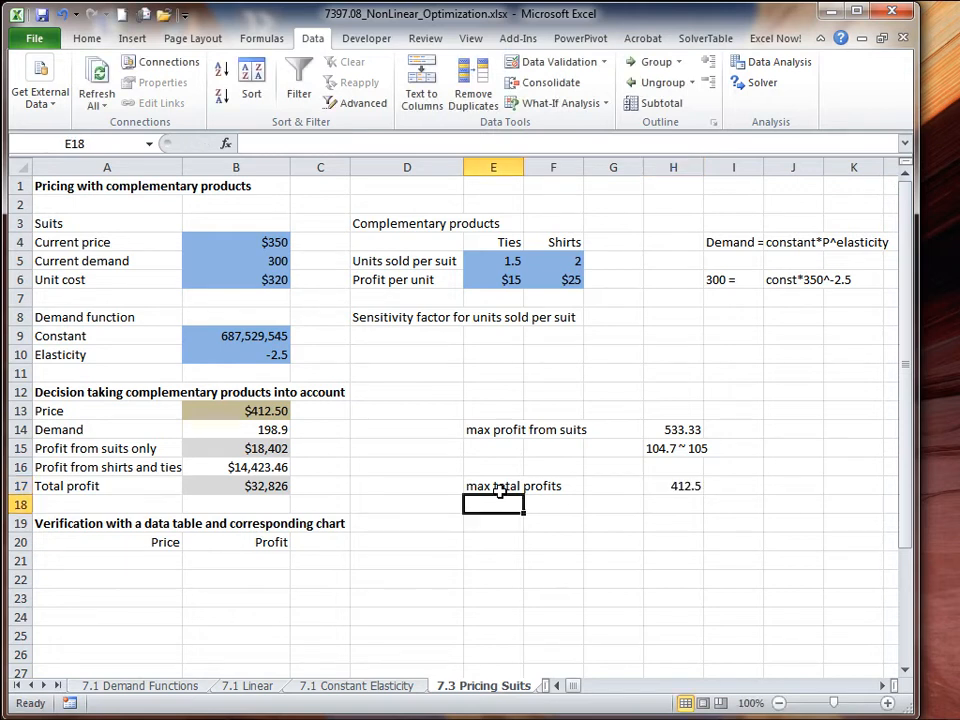
pyautogui.press('Right')
pyautogui.press('Right')
pyautogui.press('Right')
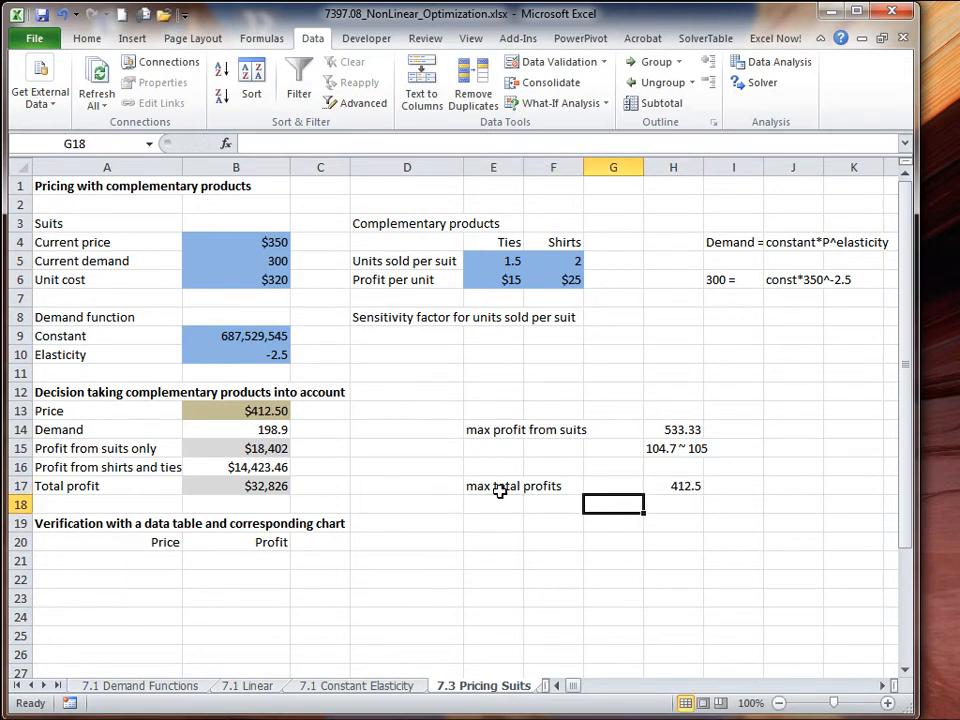
pyautogui.write('199')
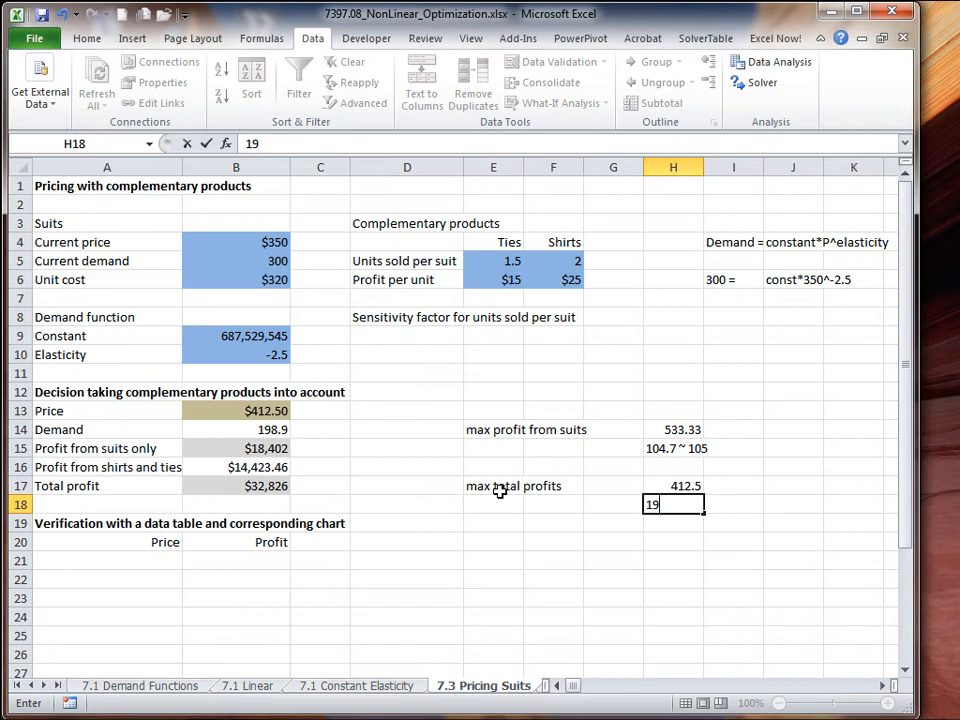
pyautogui.press('Tab')
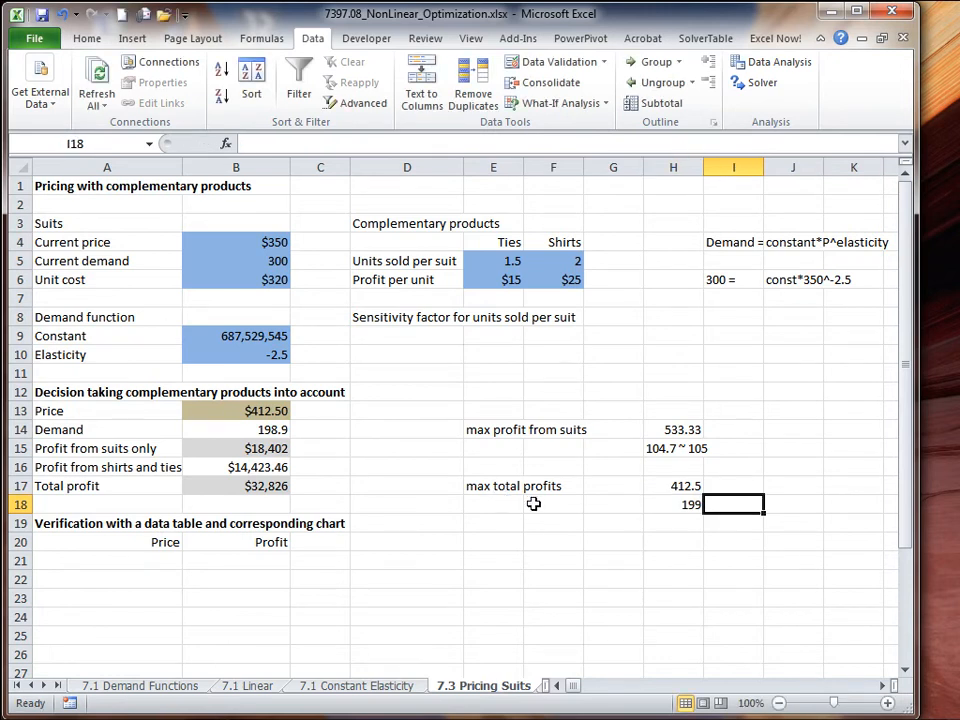
pyautogui.click(672, 505)
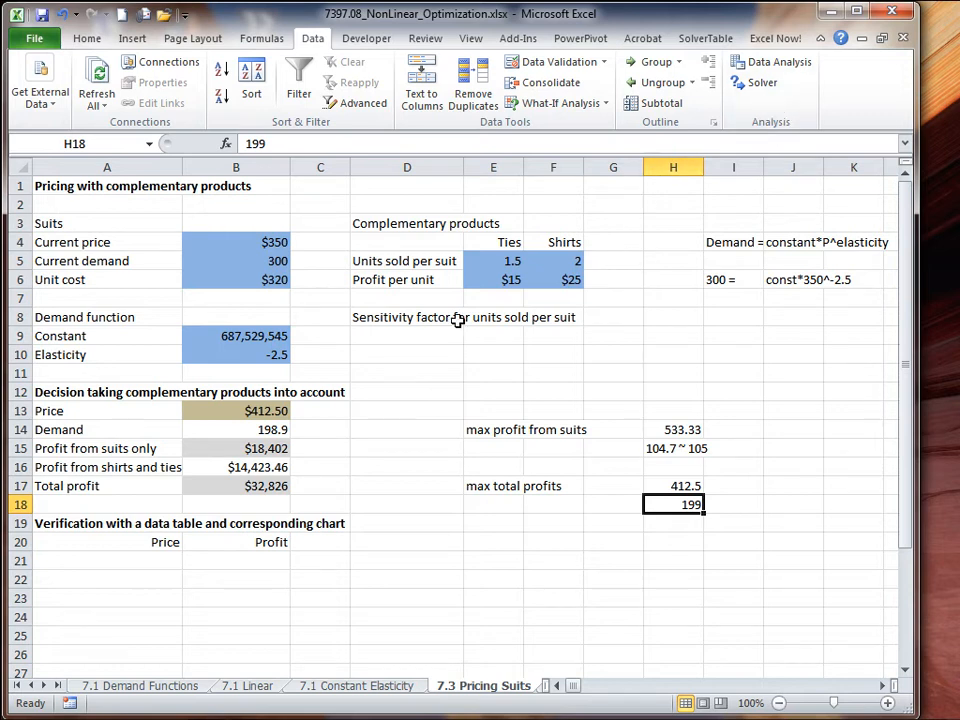
# Try to add a Solver constraint requiring the demand cell $B$14 to be an integer.
pyautogui.click(276, 430)
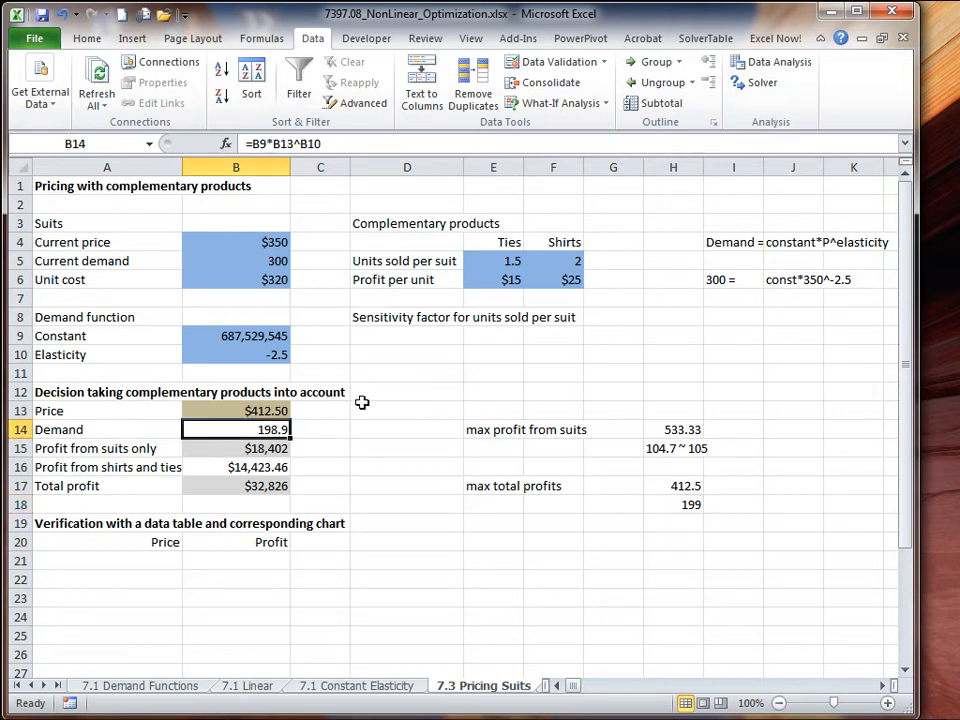
pyautogui.click(760, 86)
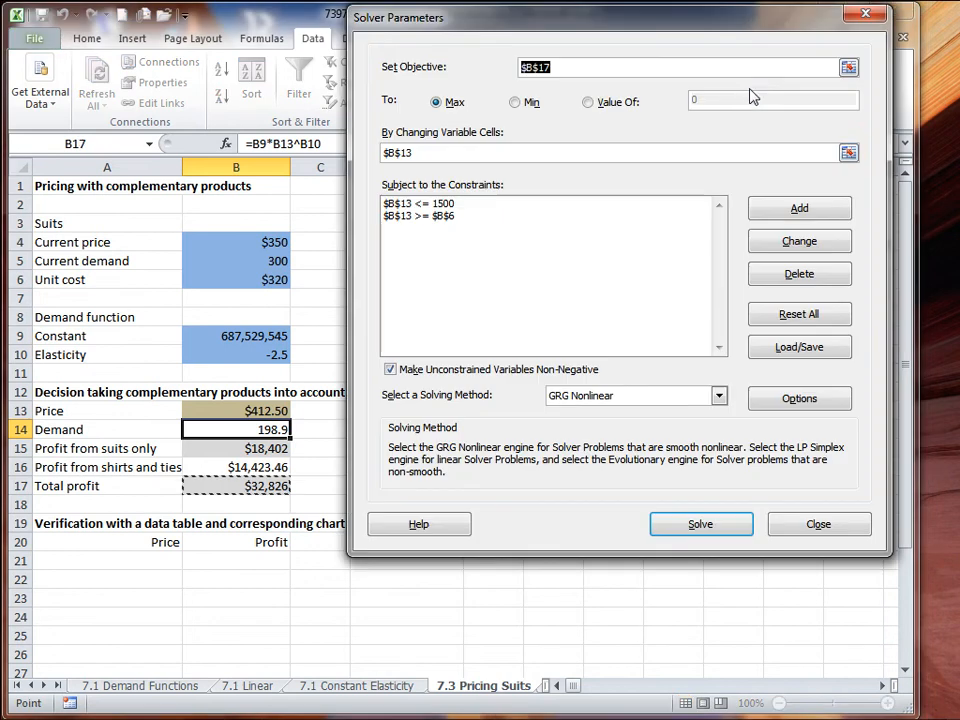
pyautogui.click(790, 212)
pyautogui.click(255, 430)
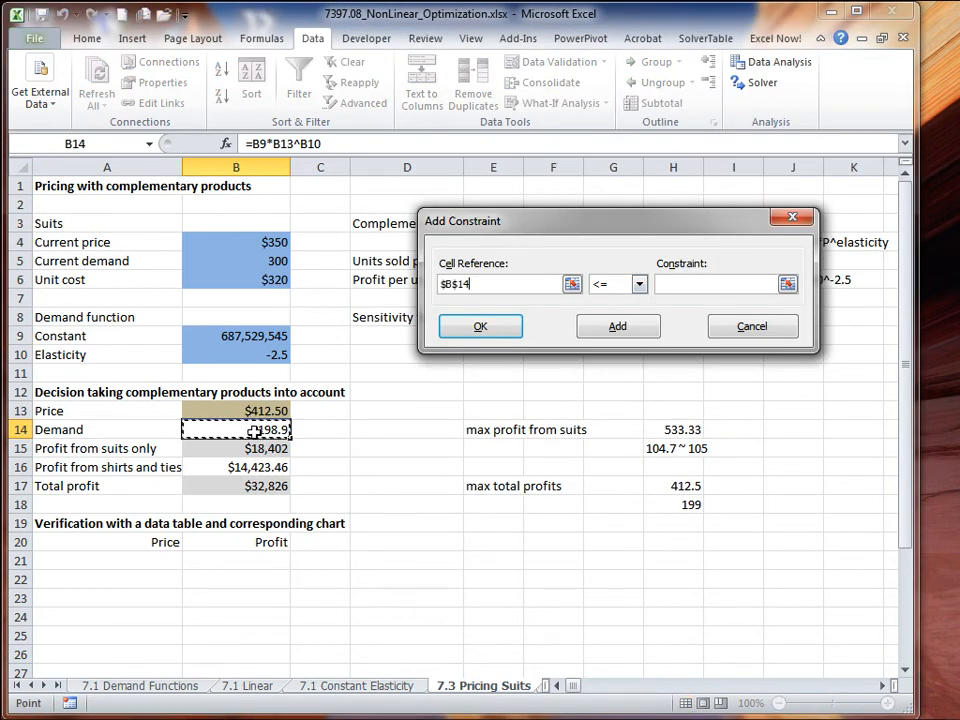
pyautogui.click(639, 285)
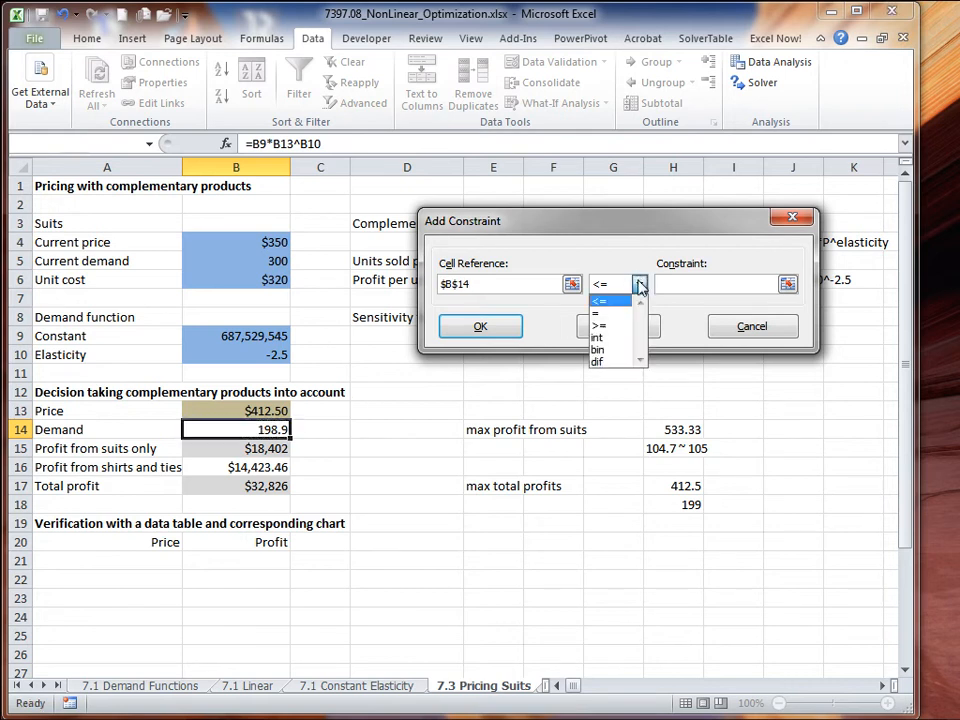
pyautogui.click(612, 338)
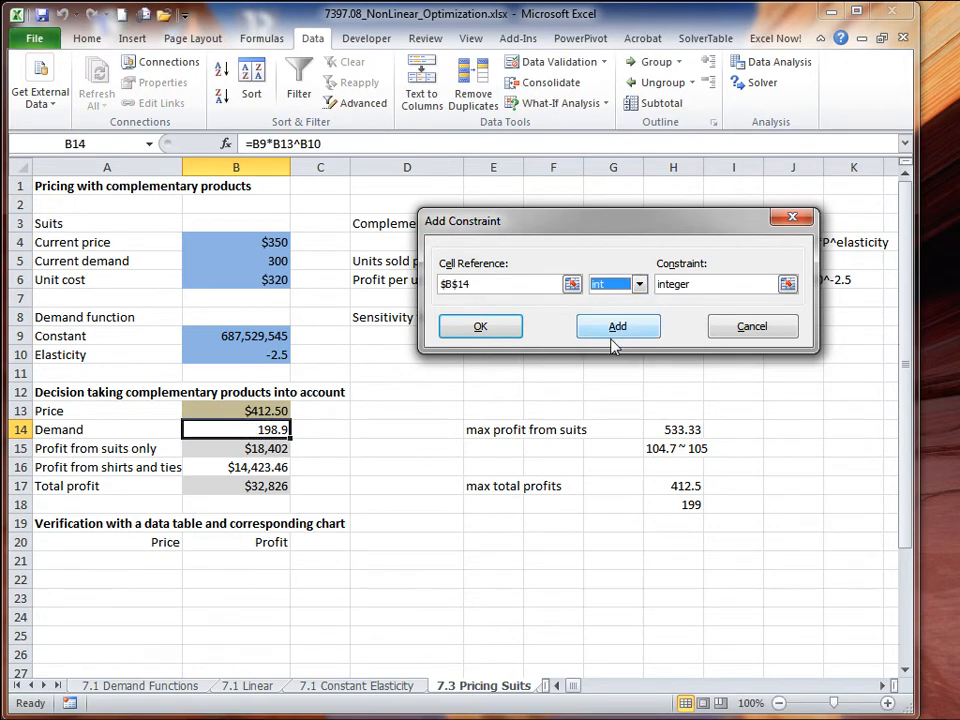
pyautogui.click(477, 327)
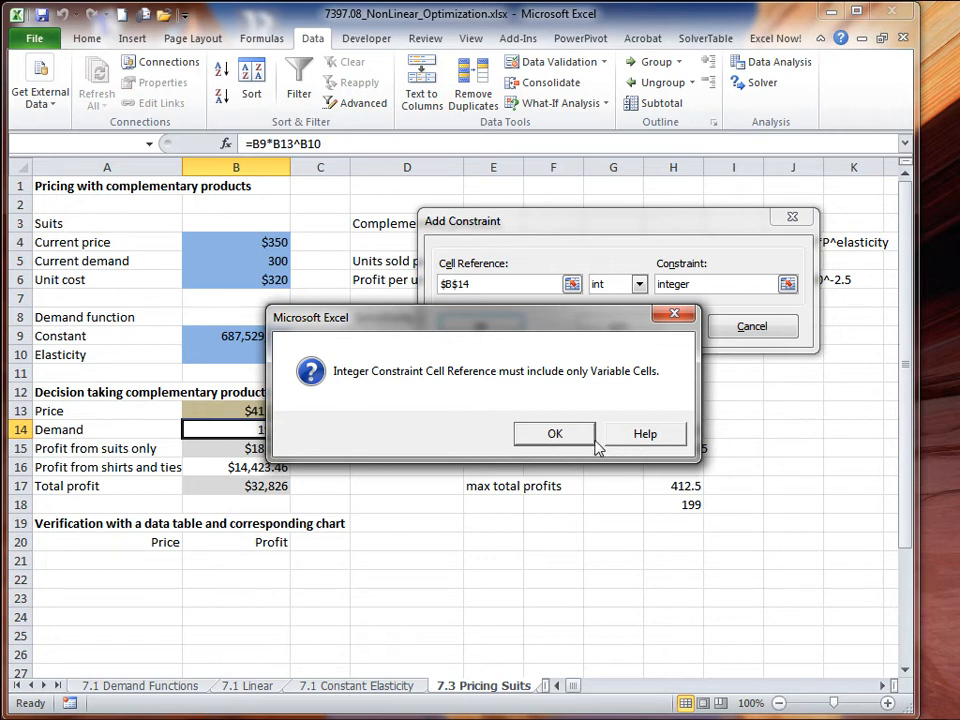
pyautogui.click(558, 437)
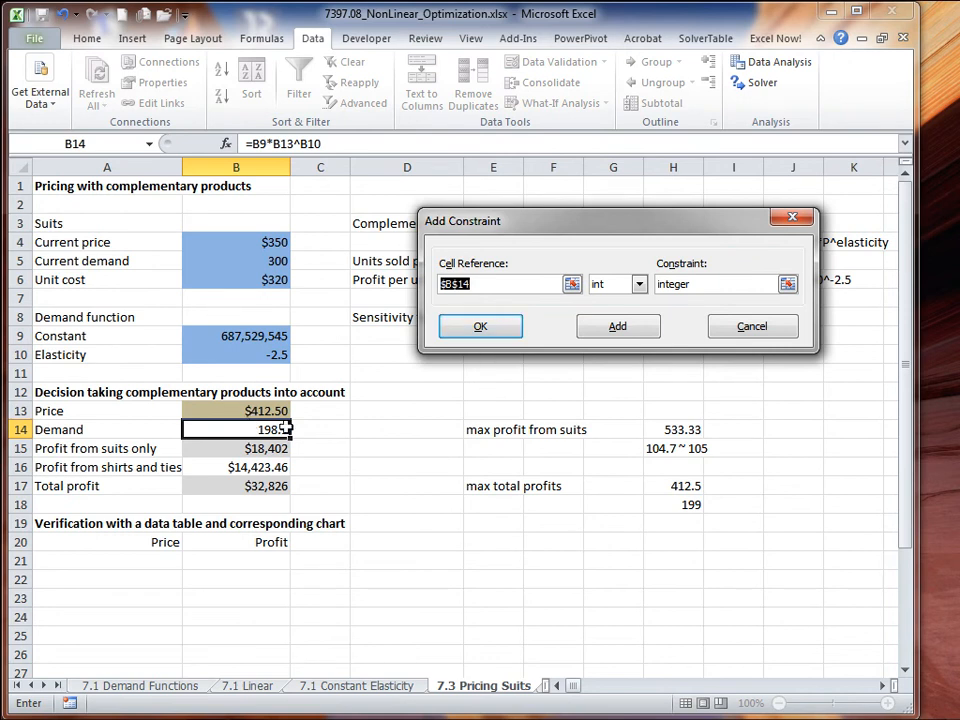
pyautogui.click(753, 338)
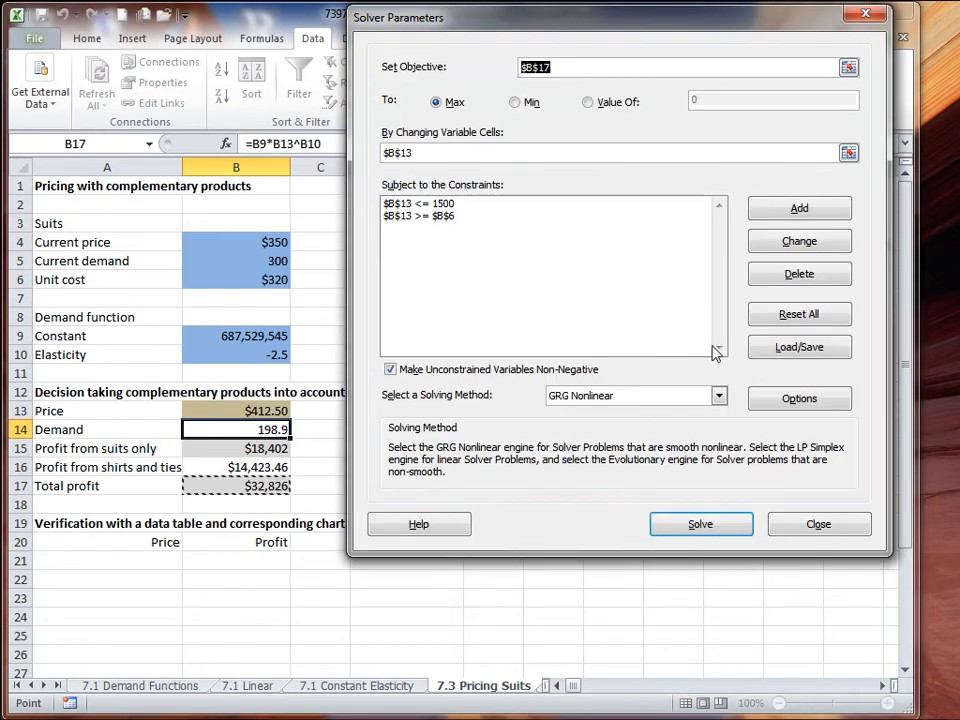
pyautogui.click(818, 524)
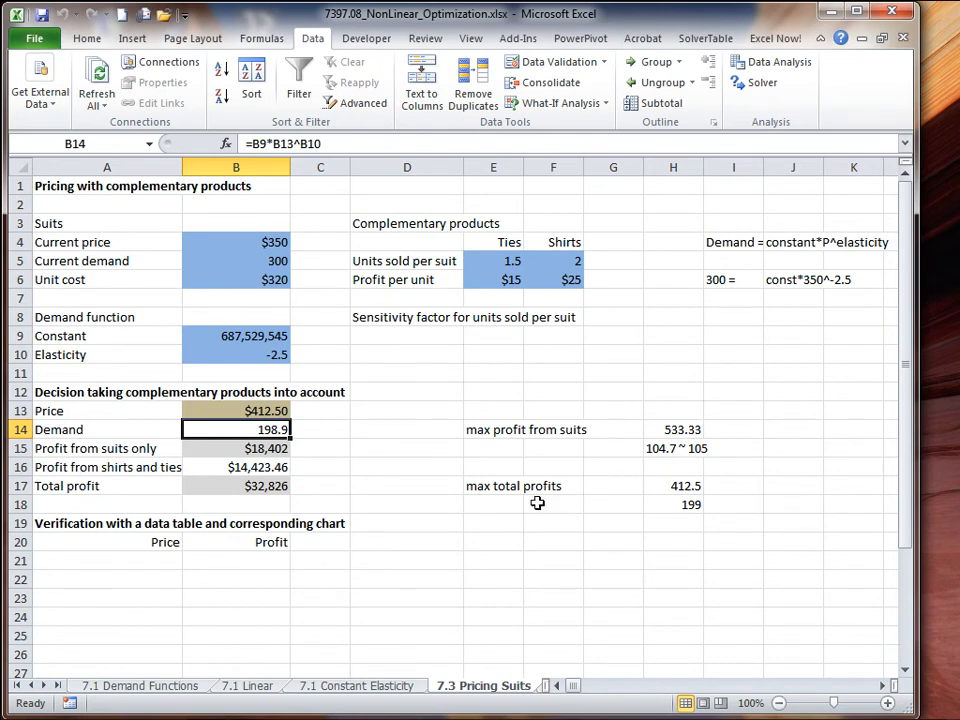
# Link B21, under the Profit heading of the verification table, to the total profit in B17.
pyautogui.click(262, 413)
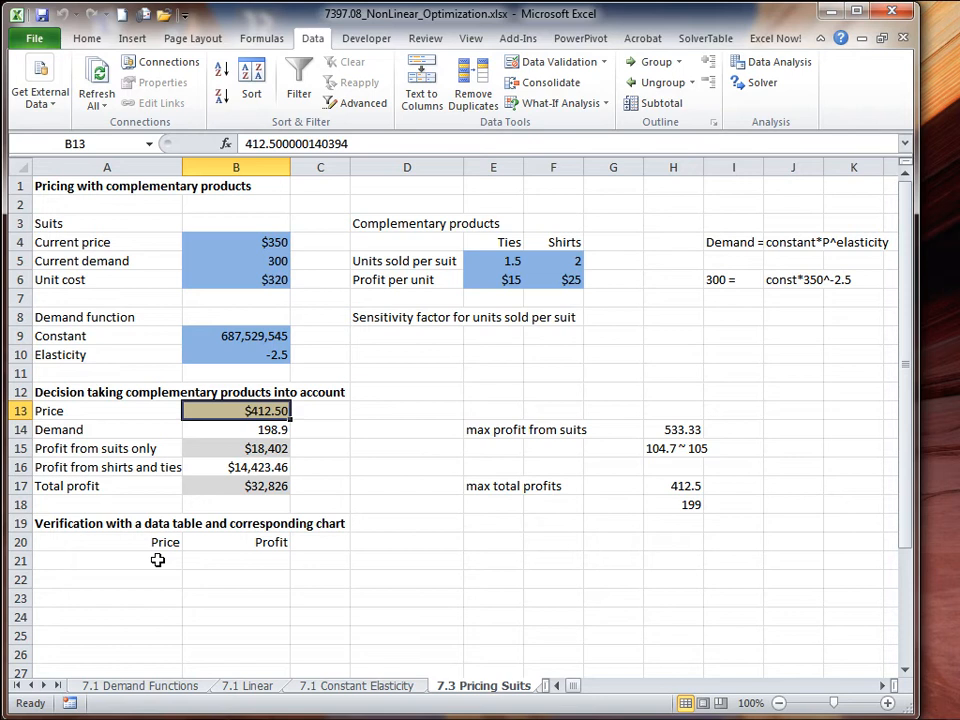
pyautogui.click(257, 487)
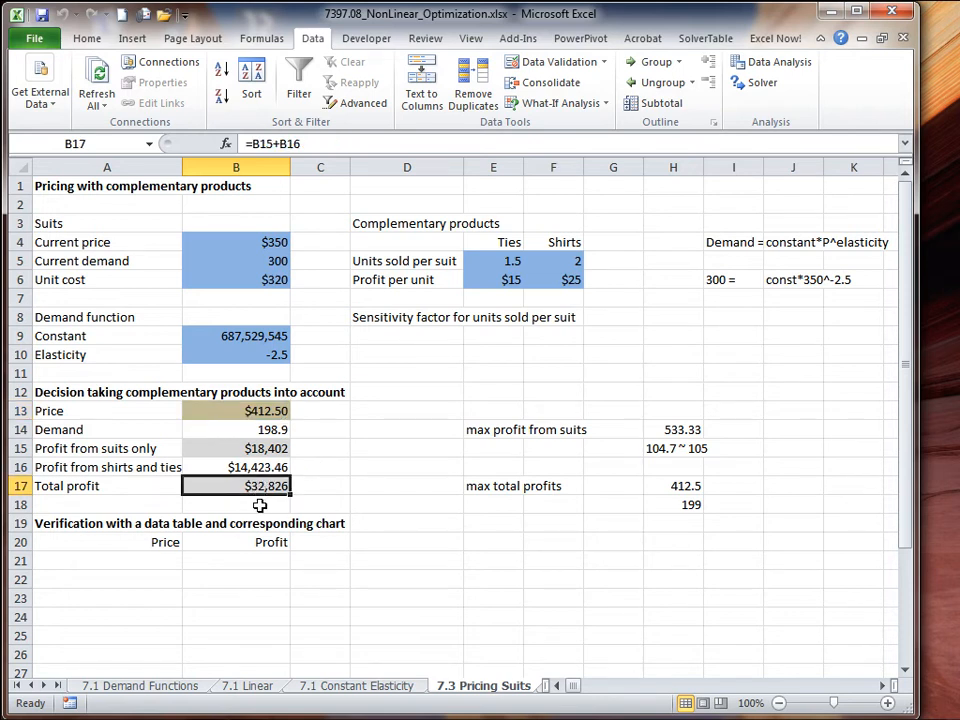
pyautogui.click(249, 563)
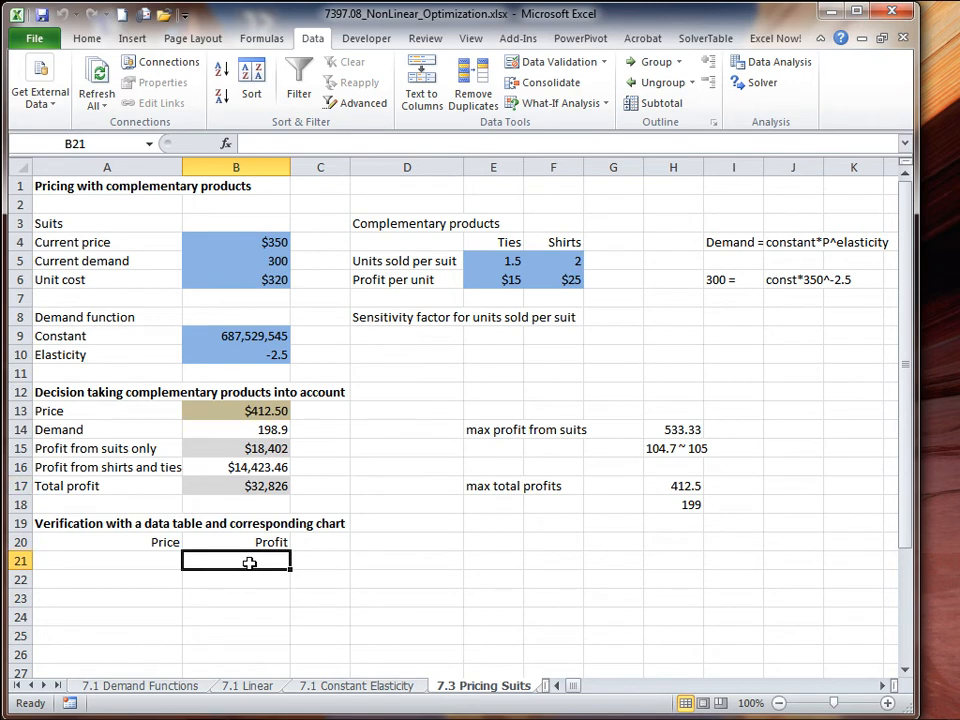
pyautogui.write('=')
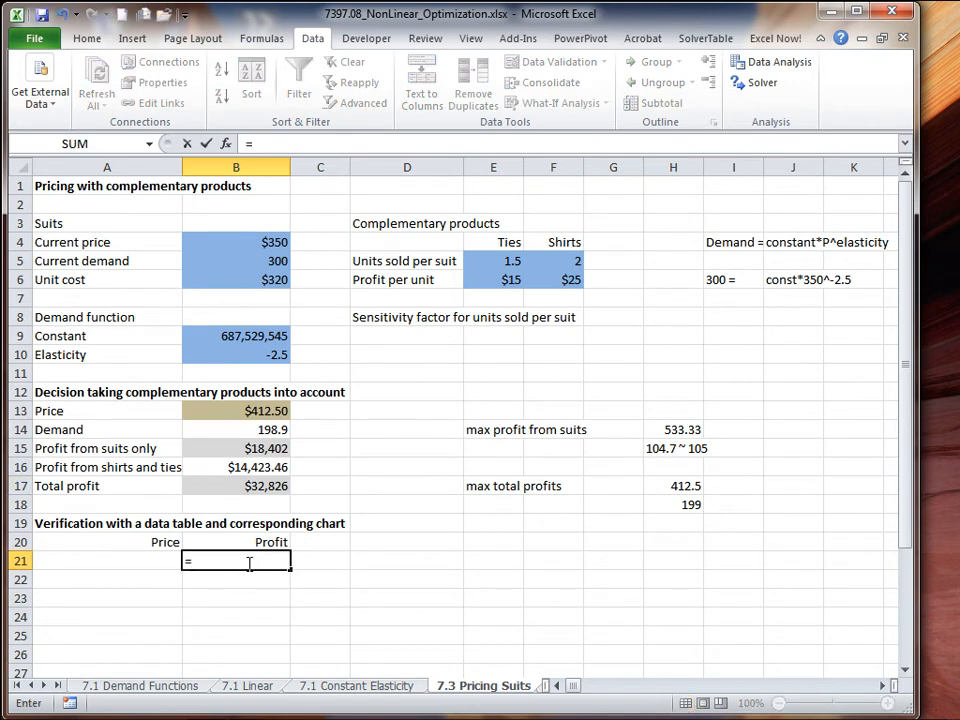
pyautogui.click(233, 490)
pyautogui.press('Return')
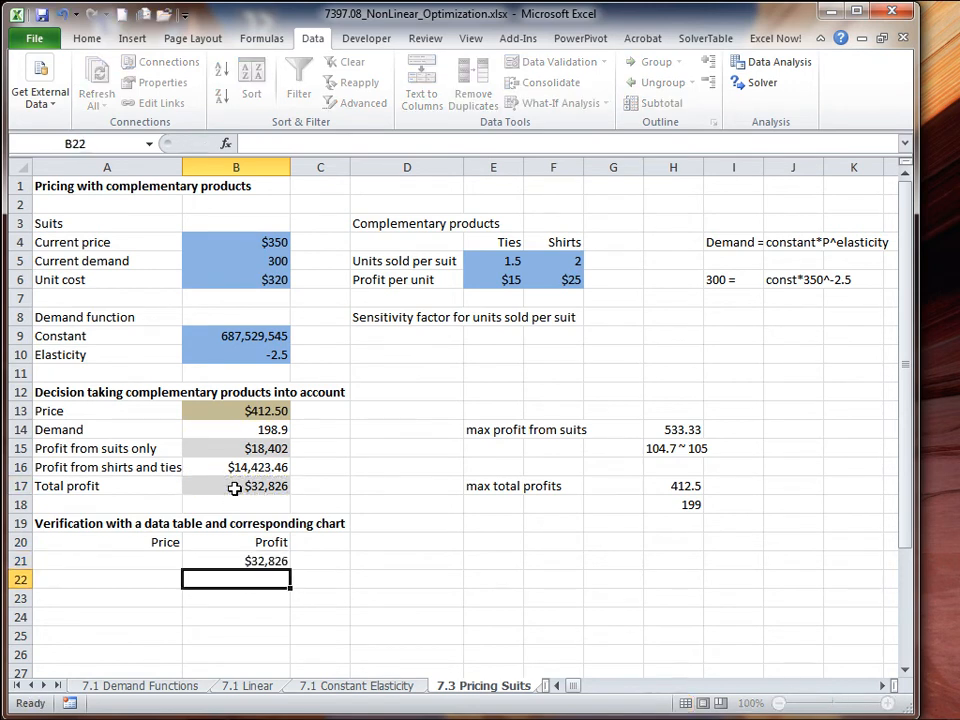
# Fill the Price column A22:A37 with a series from 350 to 500 in increments of 10.
pyautogui.click(149, 580)
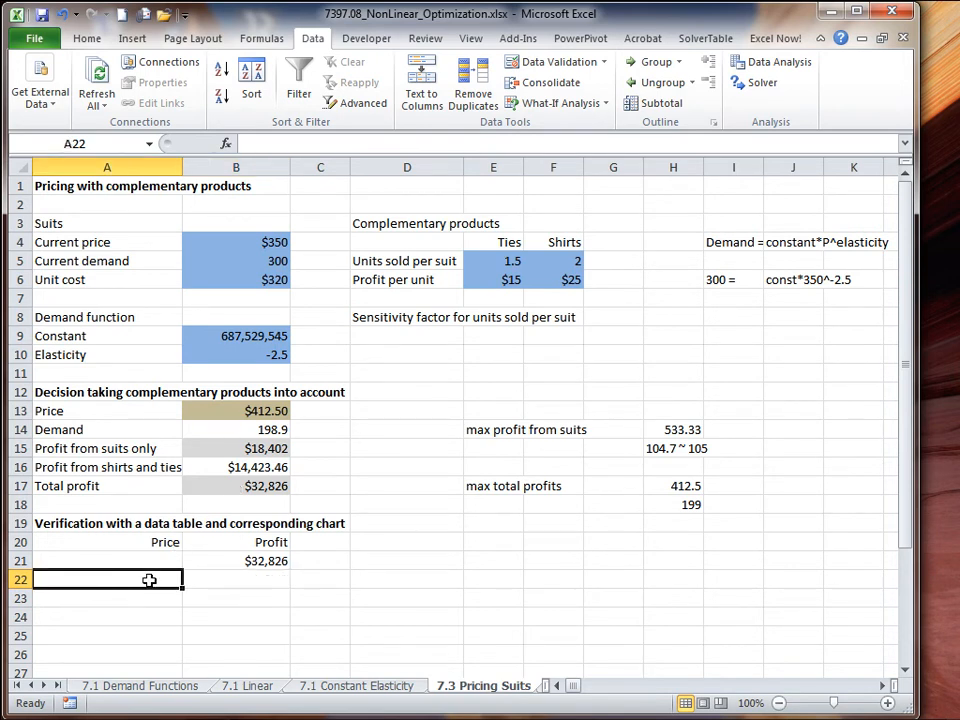
pyautogui.write('350')
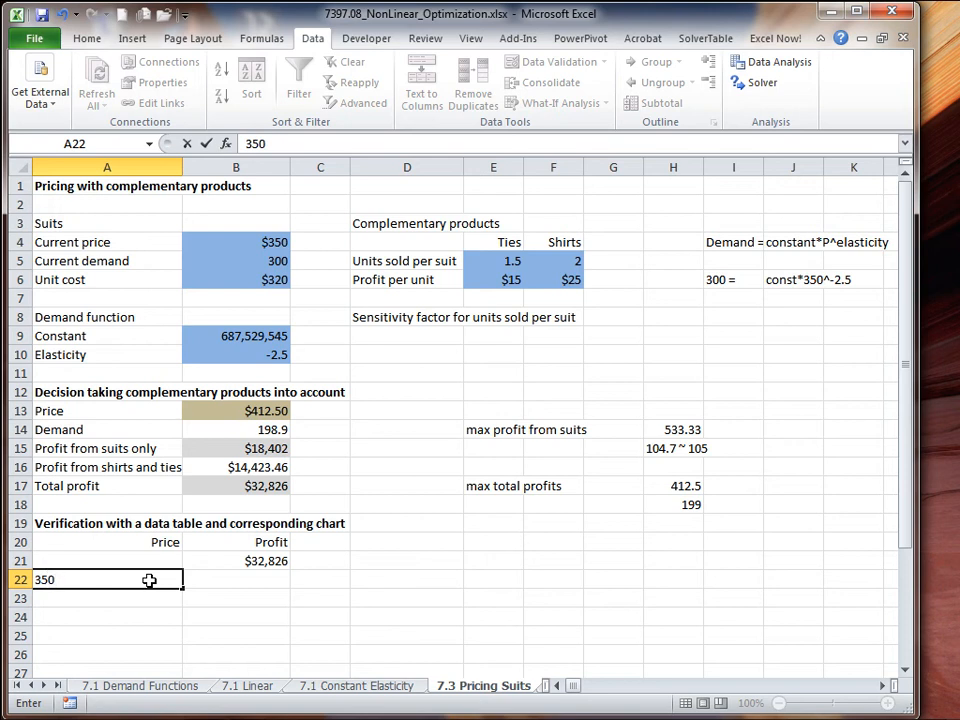
pyautogui.press('Return')
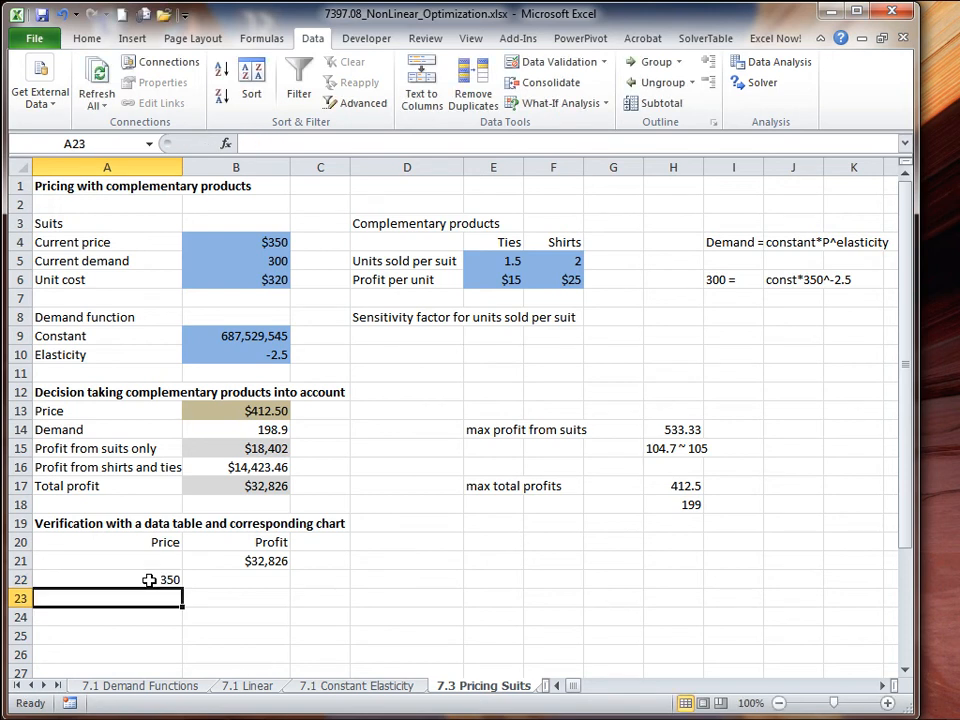
pyautogui.write('360')
pyautogui.press('Return')
pyautogui.click(149, 580)
pyautogui.moveTo(157, 588); pyautogui.dragTo(189, 632)
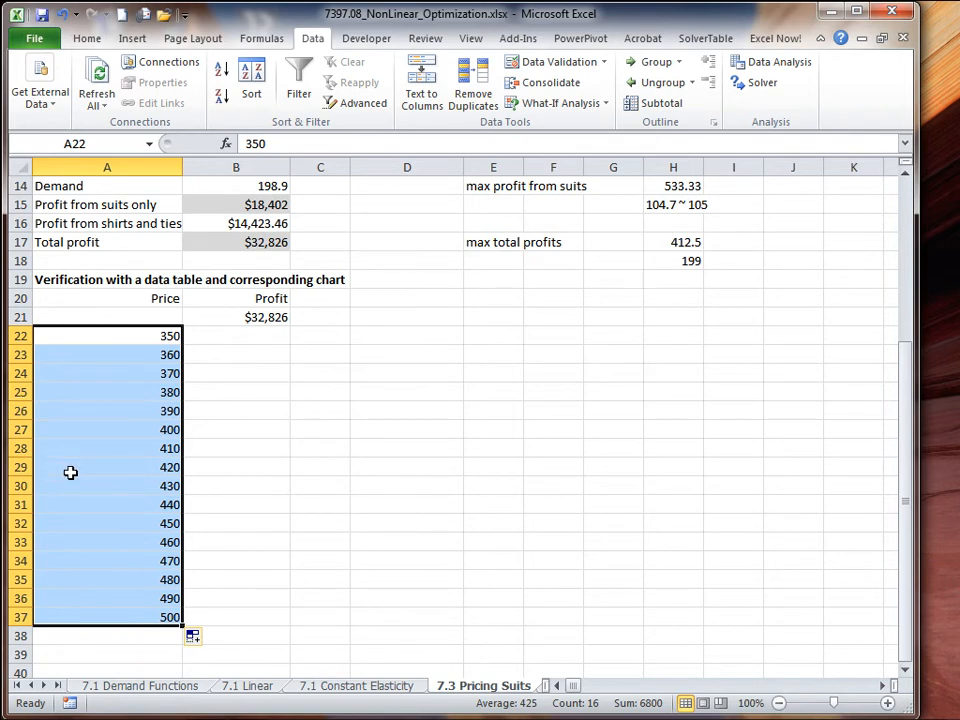
# Round the demand to a whole number in C14 with the formula =ROUND(B14,0).
pyautogui.click(910, 207)
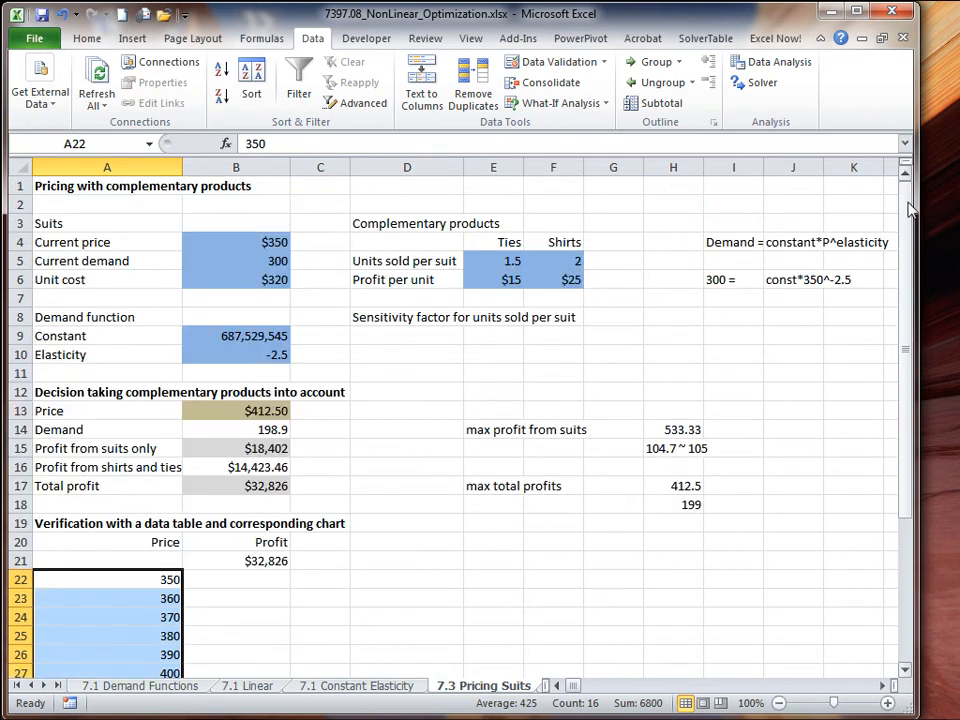
pyautogui.click(337, 427)
pyautogui.write('=round(')
pyautogui.click(278, 429)
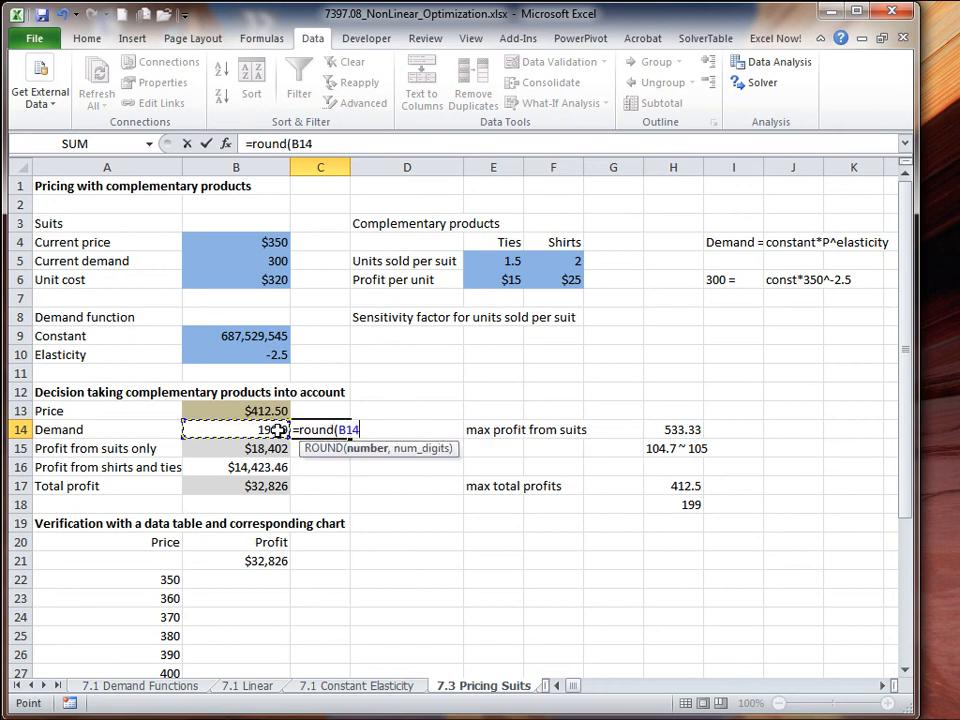
pyautogui.write(')')
pyautogui.press('Return')
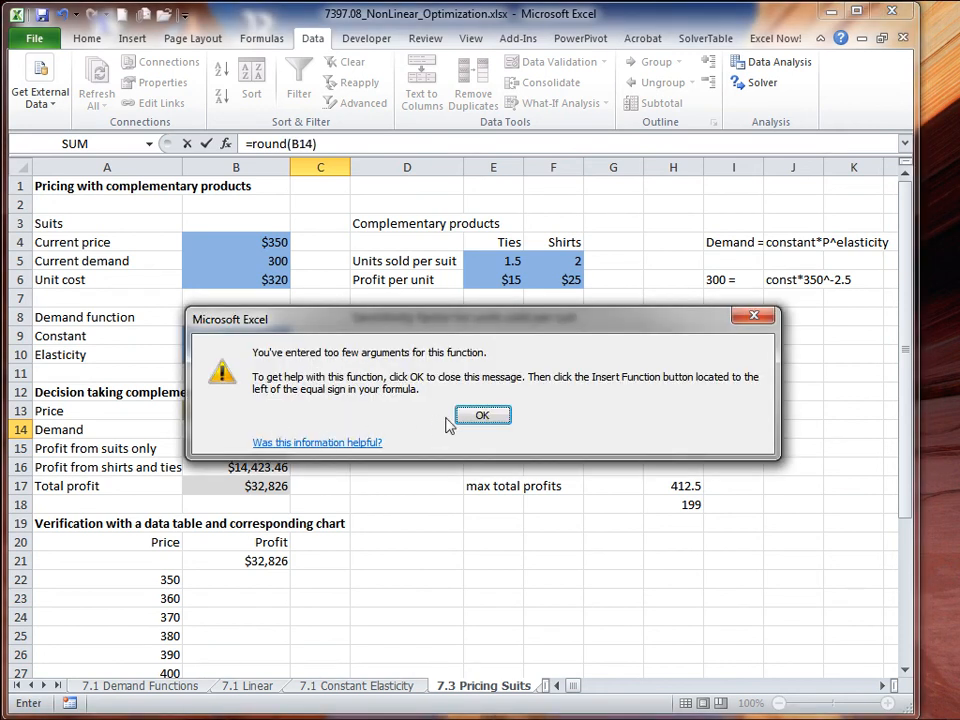
pyautogui.click(495, 415)
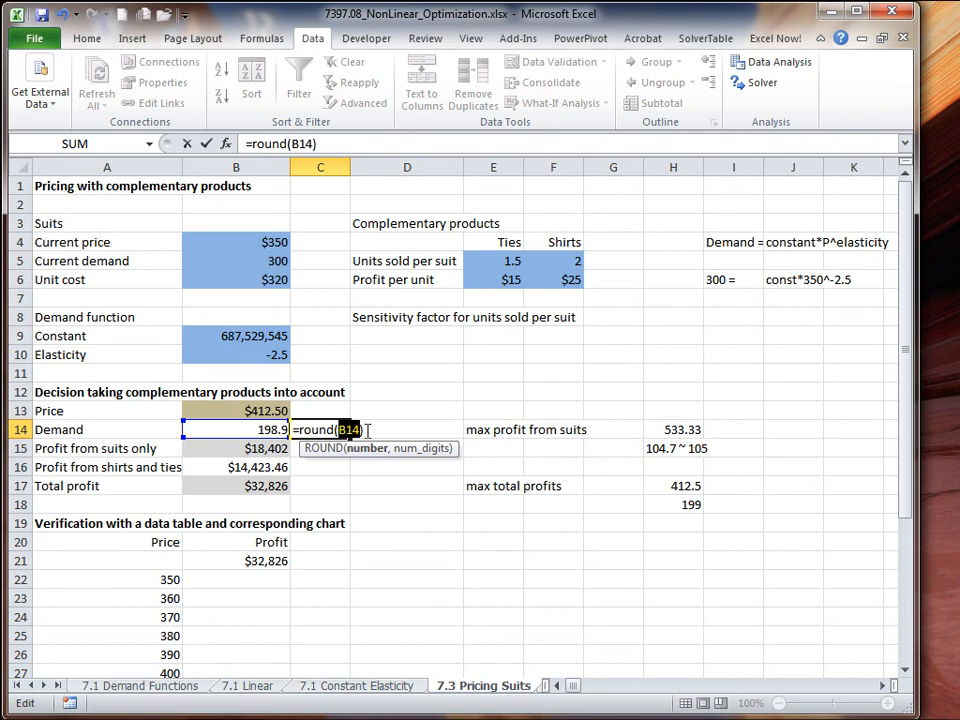
pyautogui.press('Right')
pyautogui.write(',0')
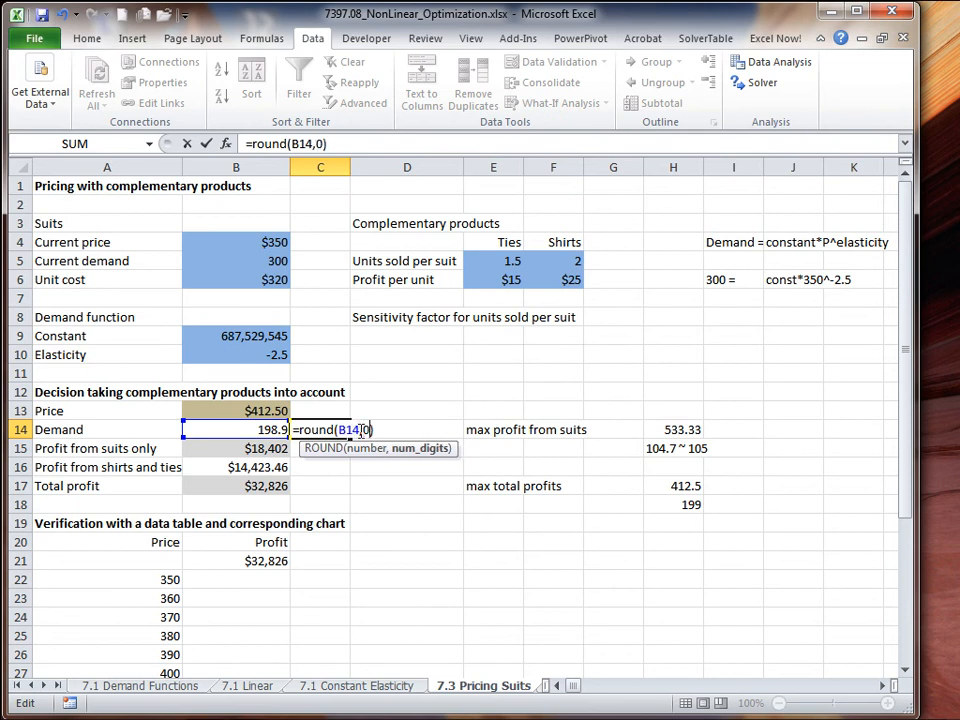
pyautogui.press('Return')
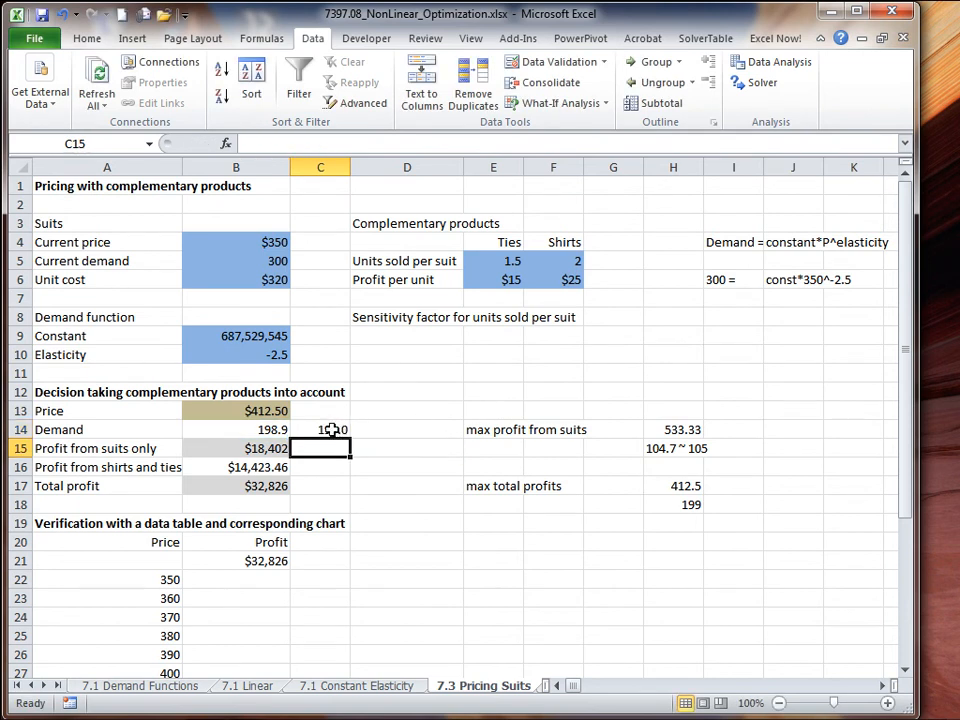
pyautogui.click(330, 430)
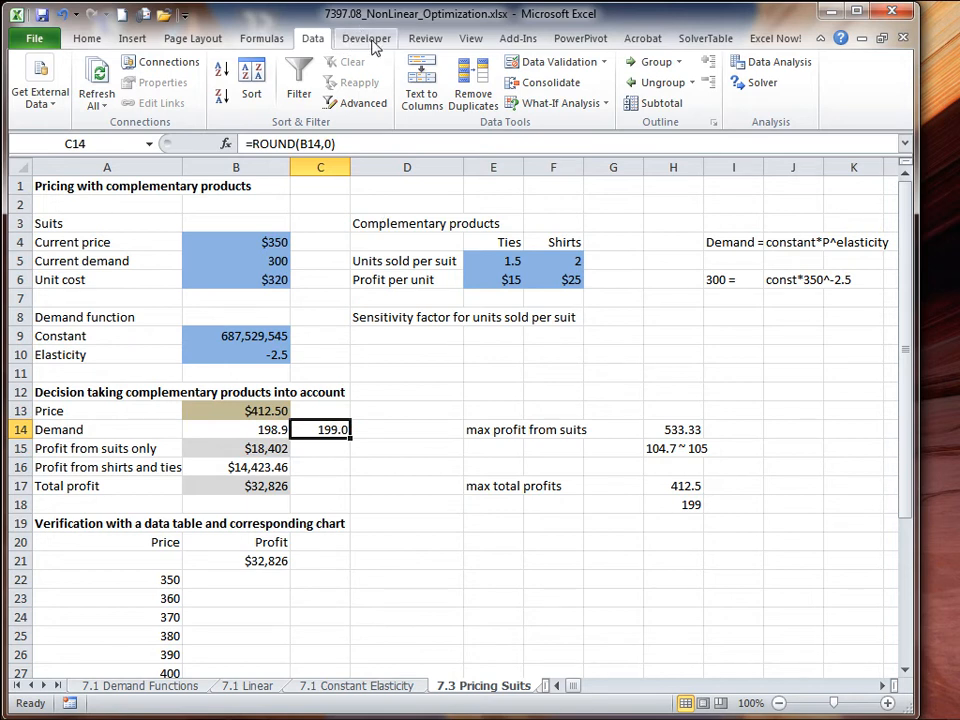
pyautogui.click(253, 433)
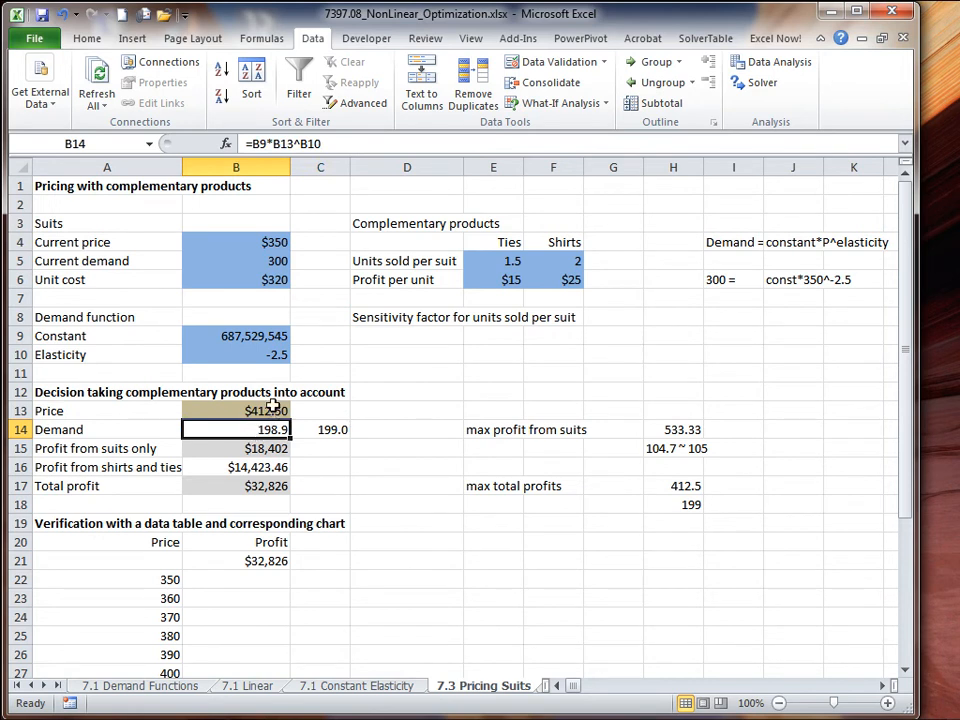
# Try rounding the demand in B14 to a whole number with =ROUND(B9*B13^B10,0), displayed without decimals.
pyautogui.click(253, 144)
pyautogui.write('round')
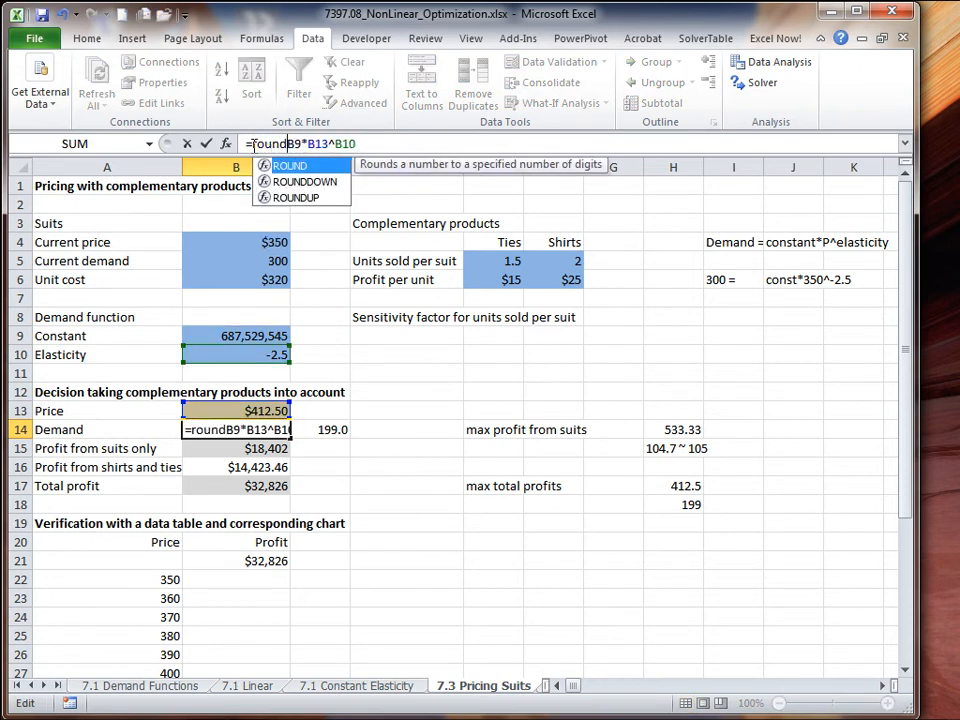
pyautogui.write('(B9*B13^B10')
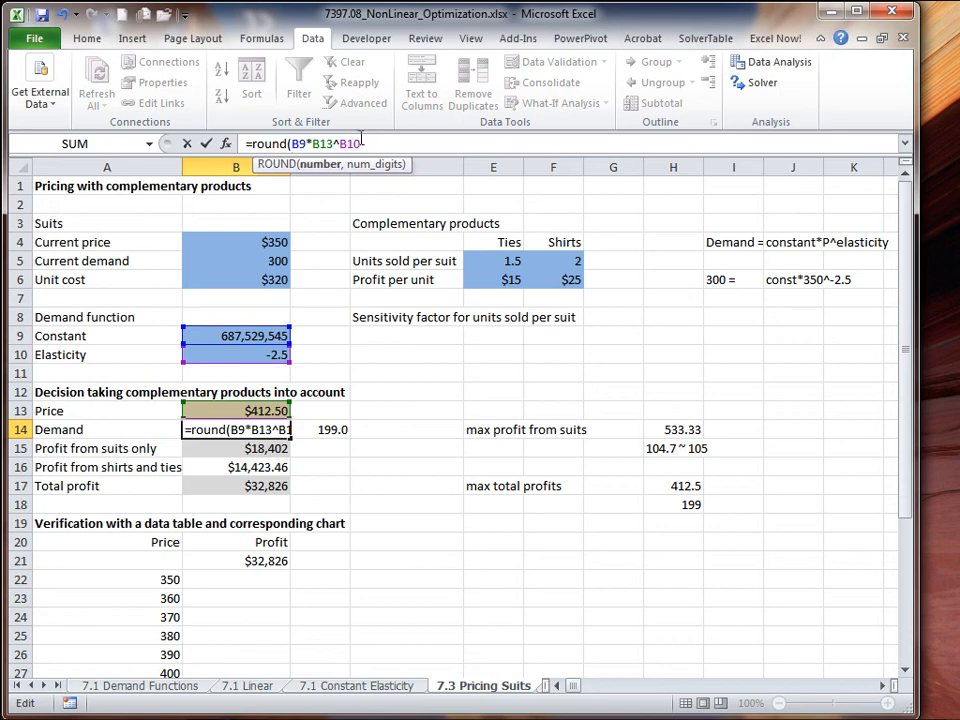
pyautogui.write(',0)')
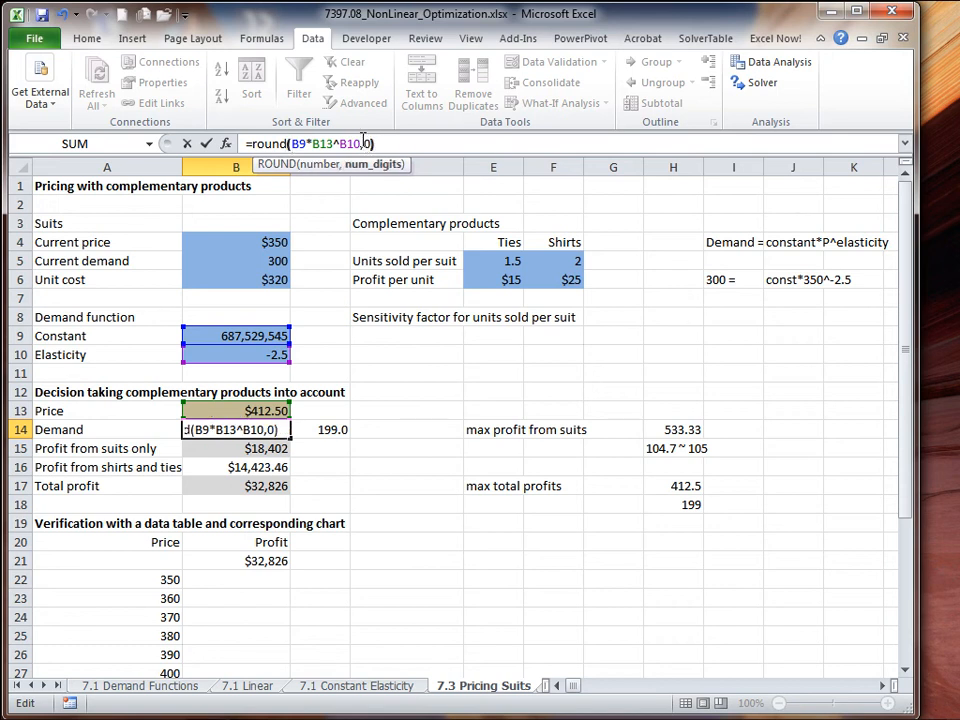
pyautogui.click(206, 143)
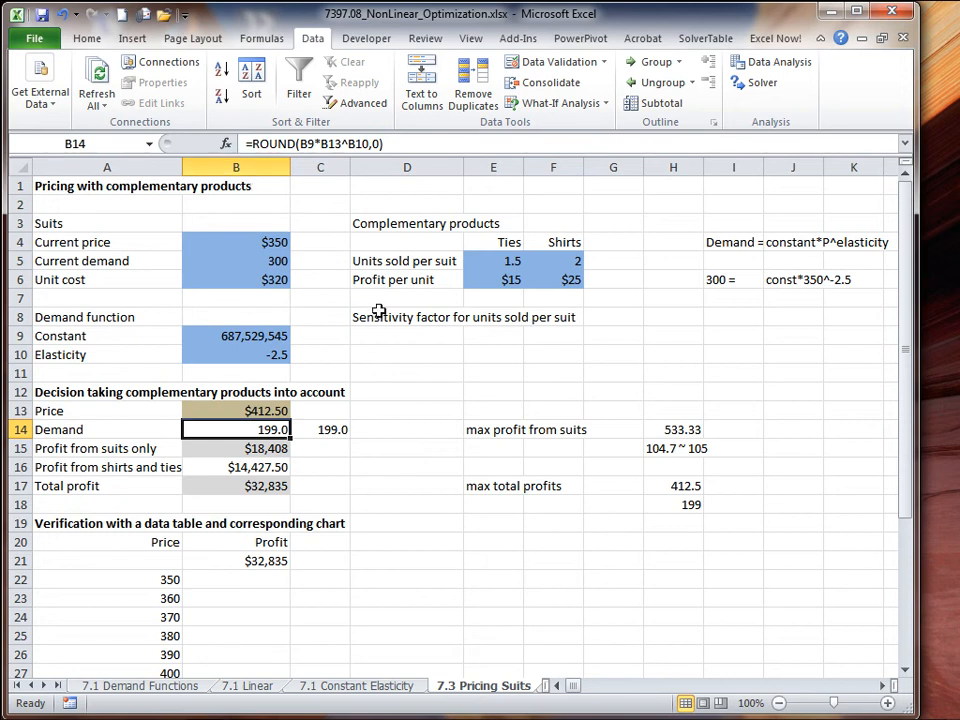
pyautogui.click(86, 38)
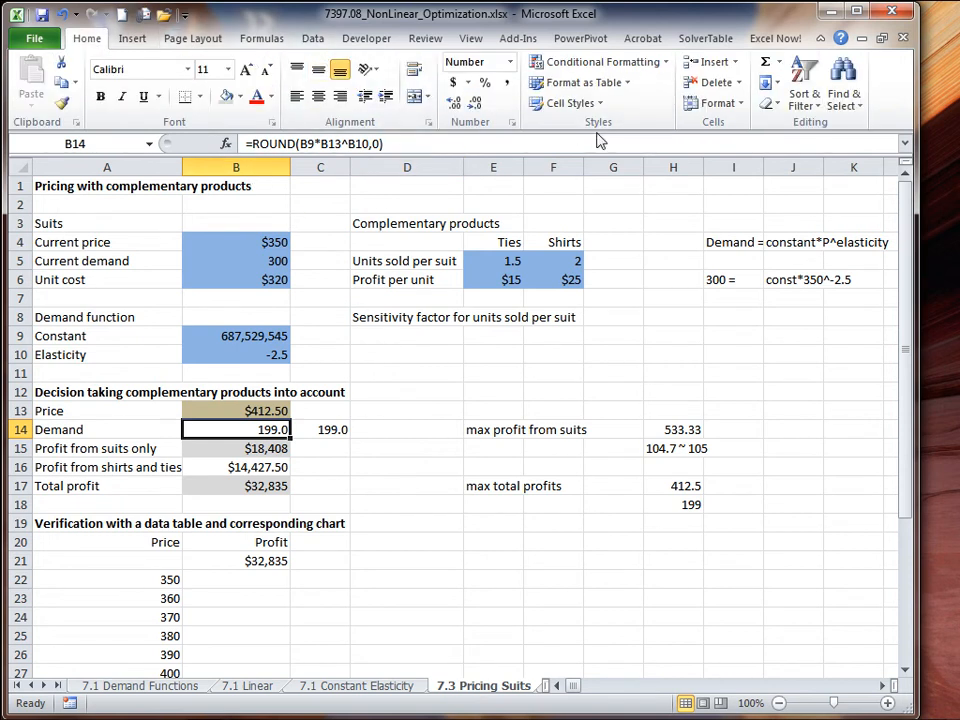
pyautogui.click(476, 106)
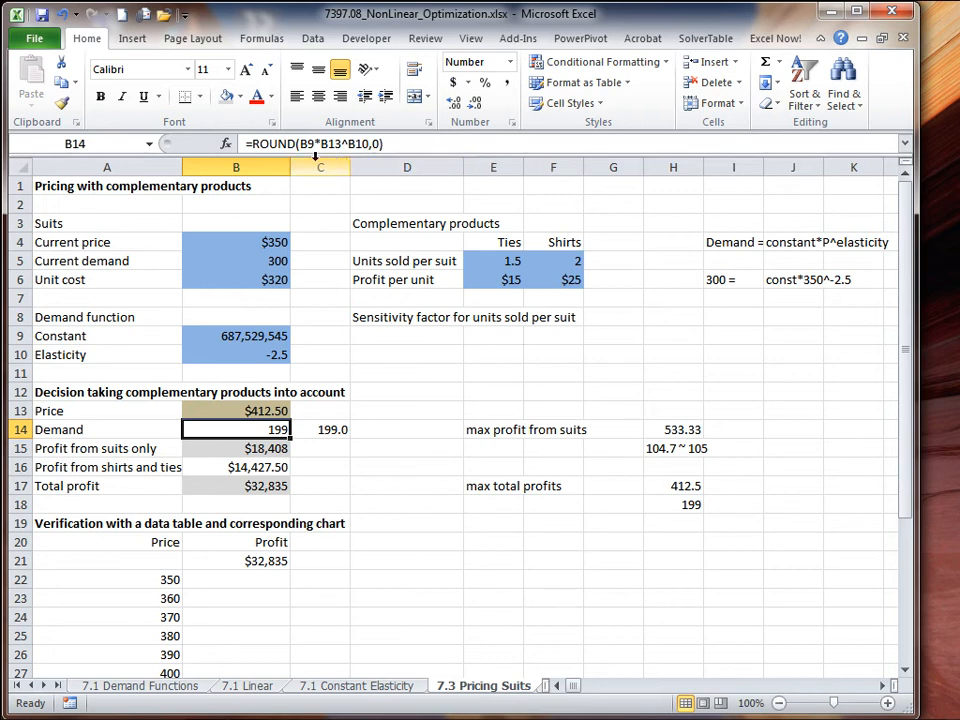
# Undo the rounding and decimal-format changes in B14, and clear the rounded demand from C14.
pyautogui.click(62, 14)
pyautogui.click(62, 14)
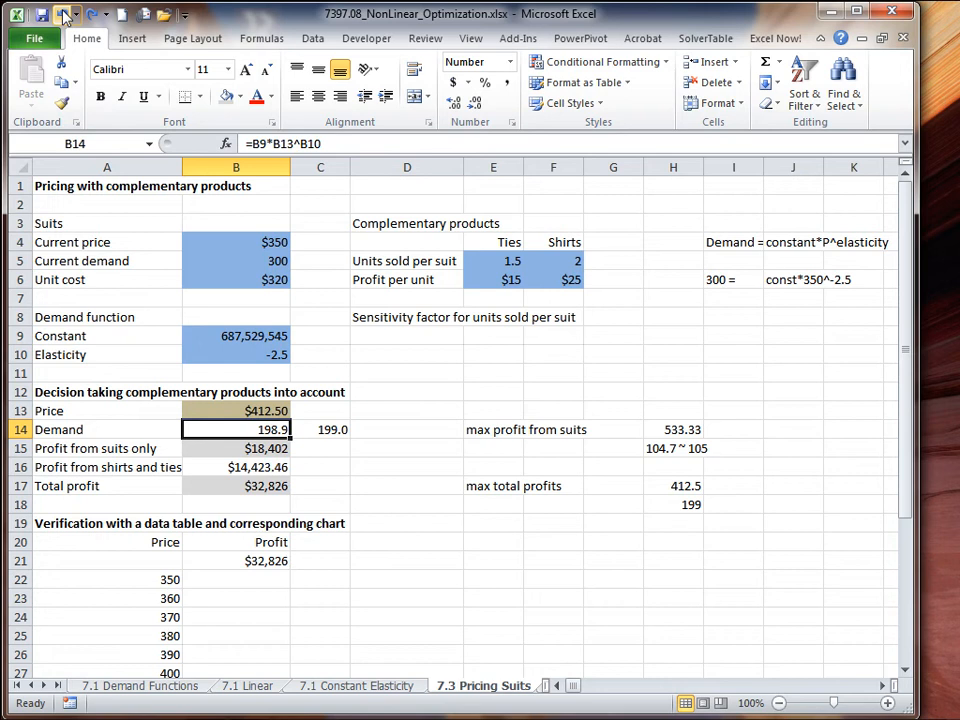
pyautogui.click(339, 428)
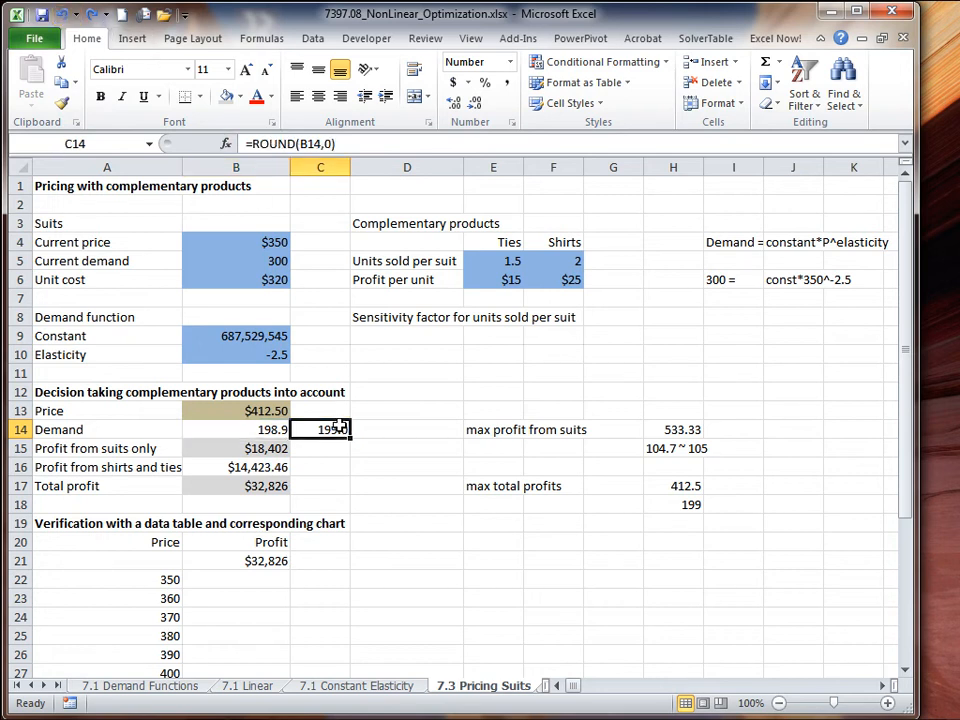
pyautogui.press('Delete')
# Create a one-variable data table over A21:B37 with the price cell B13 as the column input cell.
pyautogui.moveTo(175, 563); pyautogui.dragTo(170, 562)
pyautogui.hotkey('shift', 'Down')
pyautogui.hotkey('shift', 'Down')
pyautogui.hotkey('shift', 'Down')
pyautogui.hotkey('shift', 'Down')
pyautogui.hotkey('shift', 'Down')
pyautogui.hotkey('shift', 'Down')
pyautogui.hotkey('shift', 'Down')
pyautogui.hotkey('shift', 'Down')
pyautogui.hotkey('shift', 'Down')
pyautogui.hotkey('shift', 'Down')
pyautogui.hotkey('shift', 'Down')
pyautogui.hotkey('shift', 'Down')
pyautogui.hotkey('shift', 'Down')
pyautogui.hotkey('shift', 'Down')
pyautogui.hotkey('shift', 'Down')
pyautogui.hotkey('shift', 'Down')
pyautogui.hotkey('shift', 'Down')
pyautogui.hotkey('shift', 'Down')
pyautogui.hotkey('shift', 'Down')
pyautogui.hotkey('shift', 'Down')
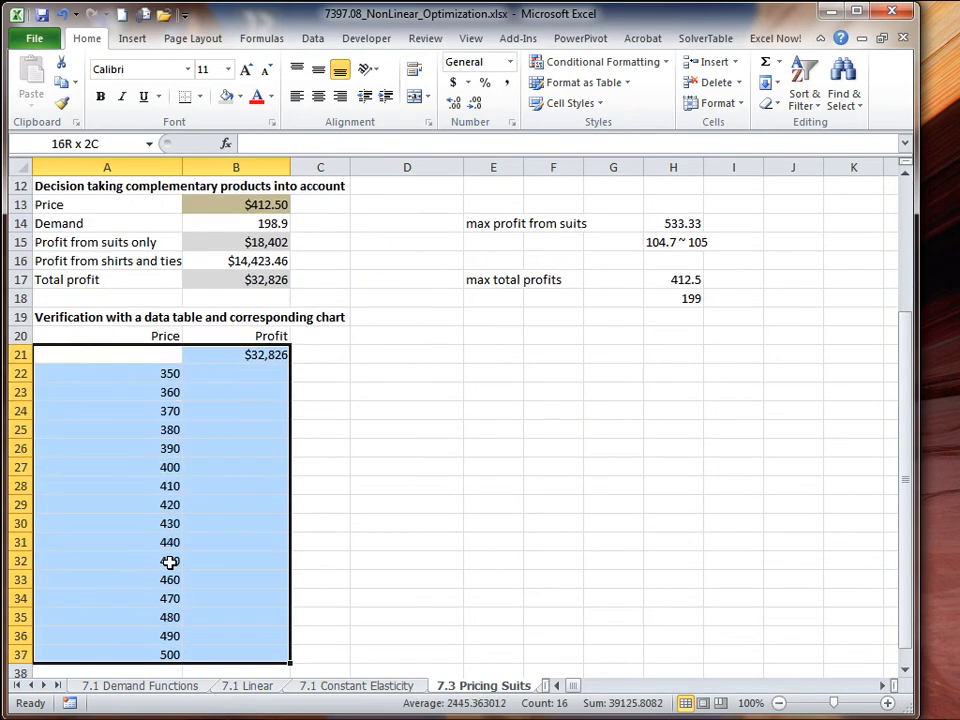
pyautogui.hotkey('shift', 'Up')
pyautogui.hotkey('shift', 'Up')
pyautogui.hotkey('shift', 'Up')
pyautogui.hotkey('shift', 'Up')
pyautogui.hotkey('shift', 'Up')
pyautogui.hotkey('shift', 'Up')
pyautogui.hotkey('shift', 'Up')
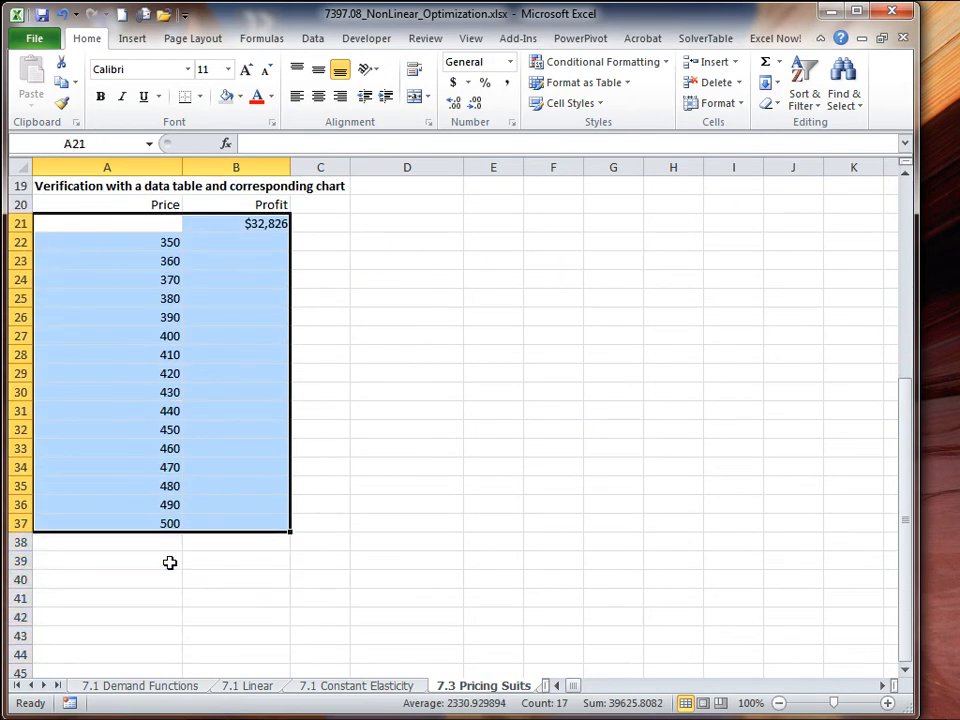
pyautogui.click(316, 39)
pyautogui.click(540, 103)
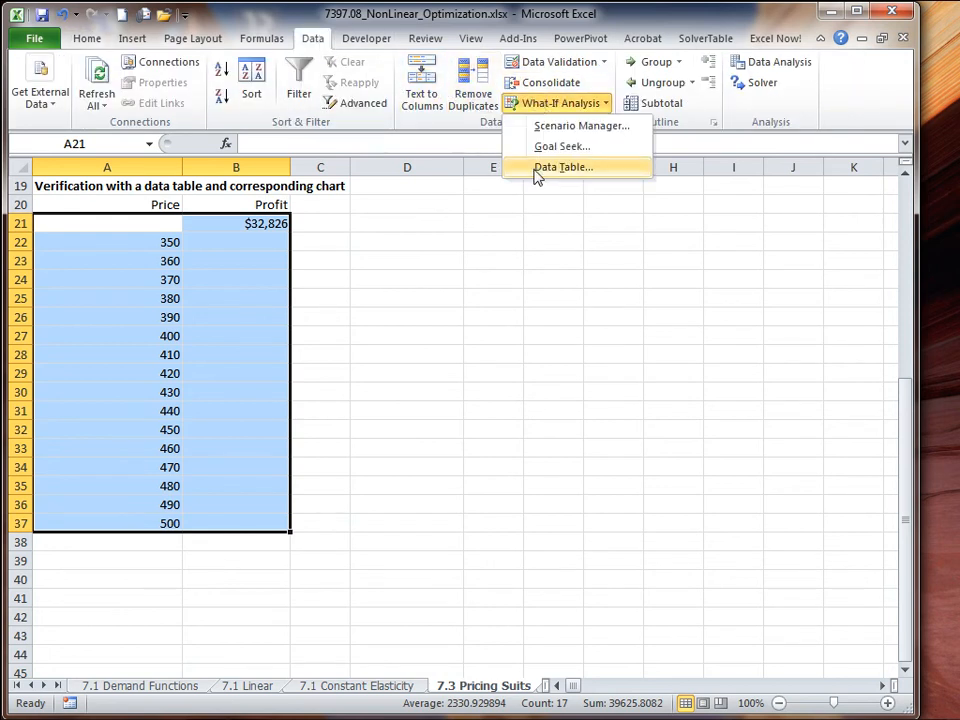
pyautogui.click(536, 166)
pyautogui.click(907, 197)
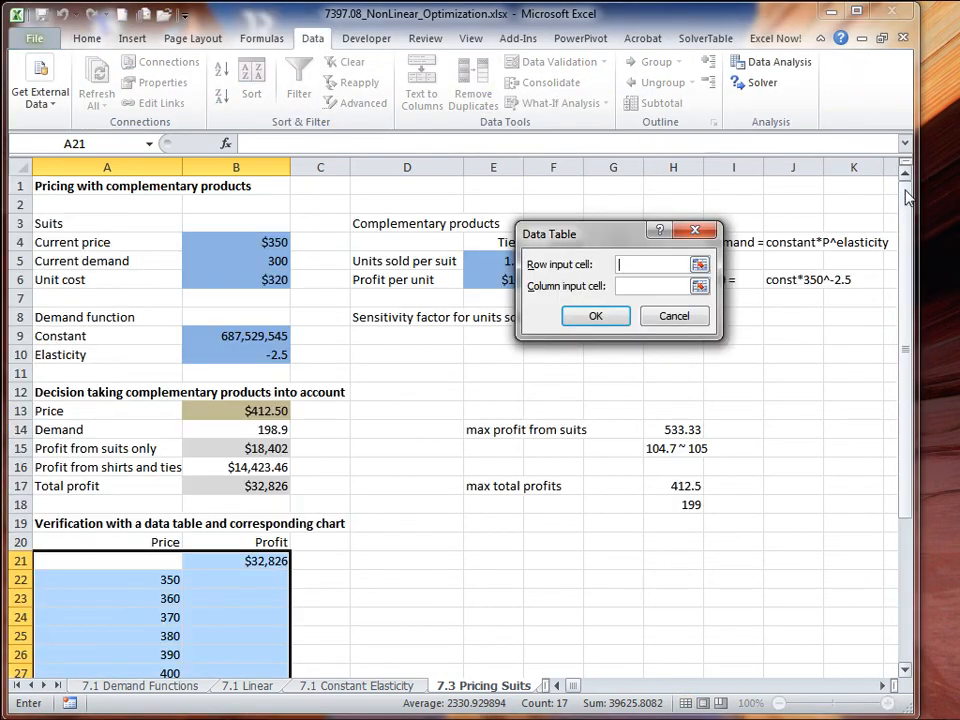
pyautogui.click(699, 287)
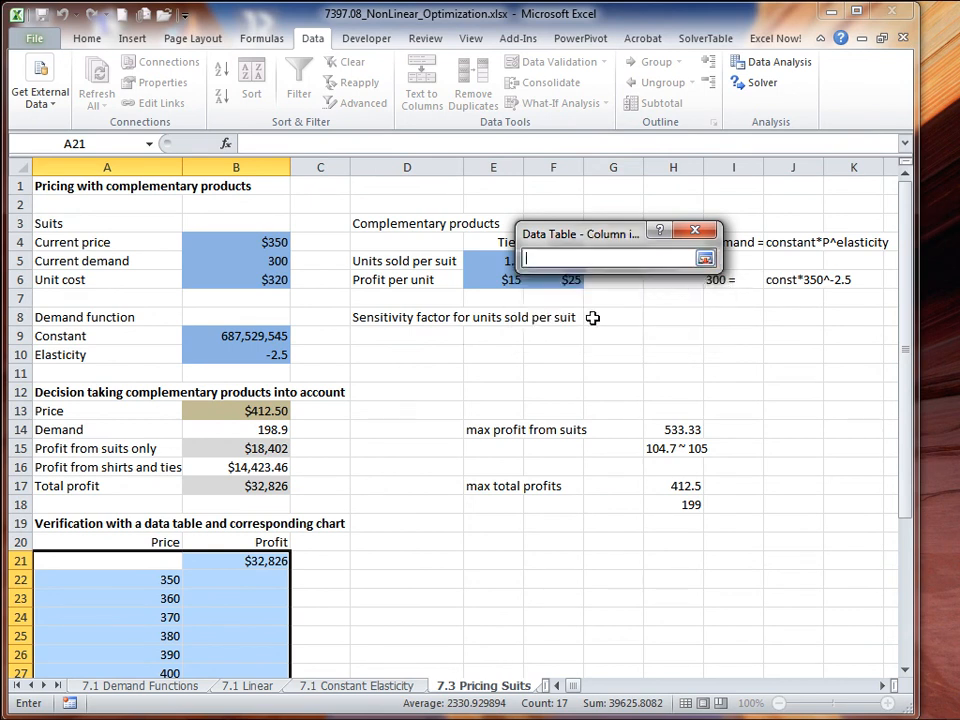
pyautogui.click(250, 410)
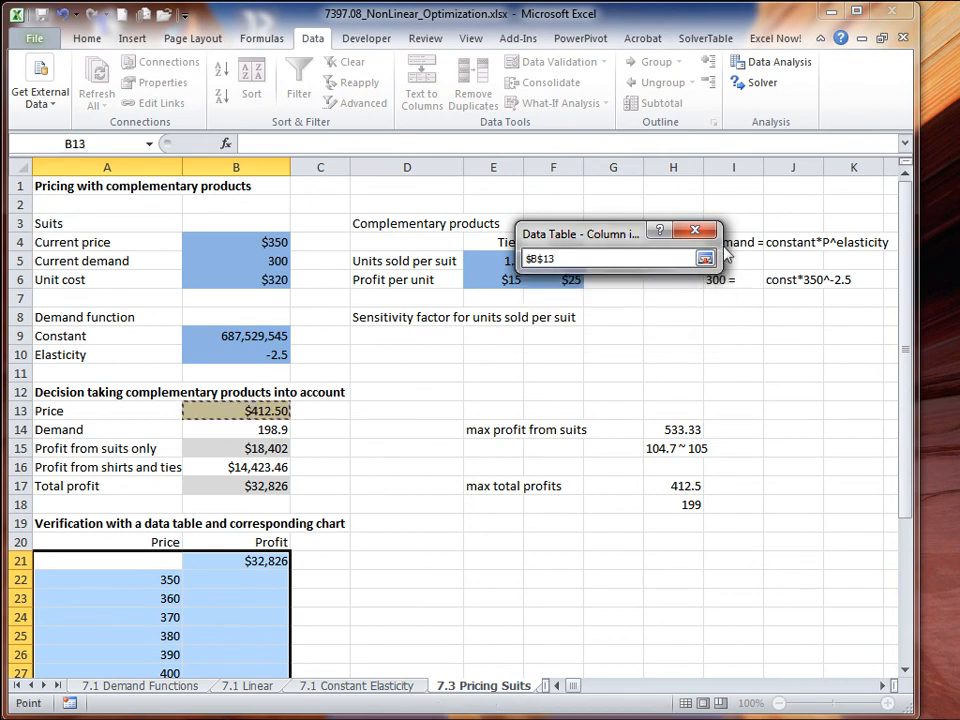
pyautogui.click(705, 258)
pyautogui.click(600, 316)
# Insert a markers-only scatter chart of profit against price from A22:B37.
pyautogui.moveTo(150, 580); pyautogui.dragTo(150, 581)
pyautogui.scroll(-4, 150, 581)
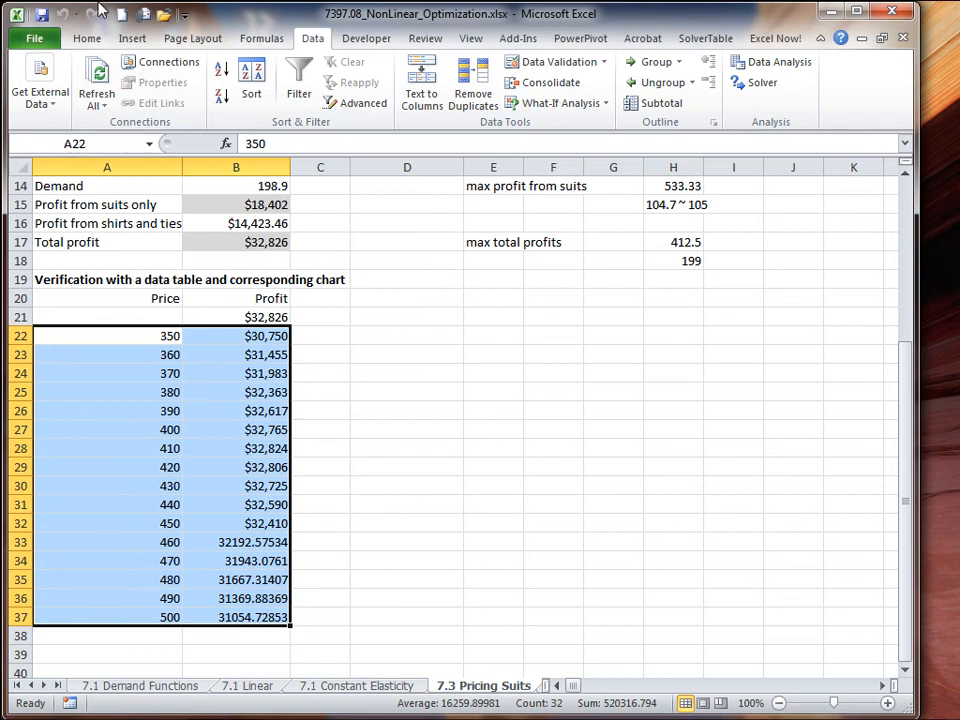
pyautogui.click(132, 38)
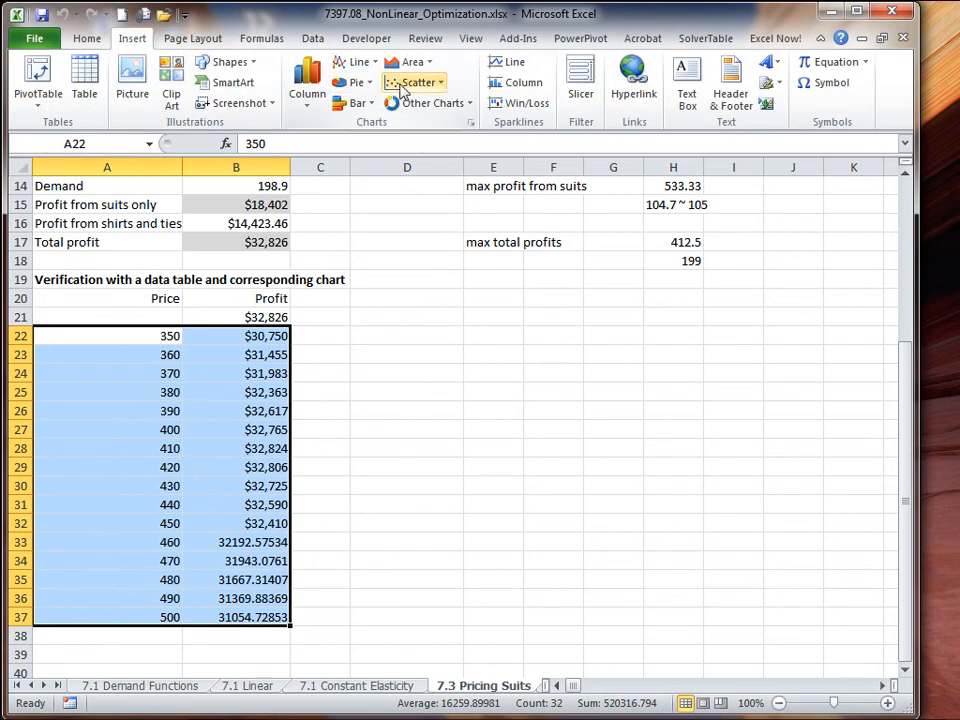
pyautogui.click(415, 84)
pyautogui.click(407, 134)
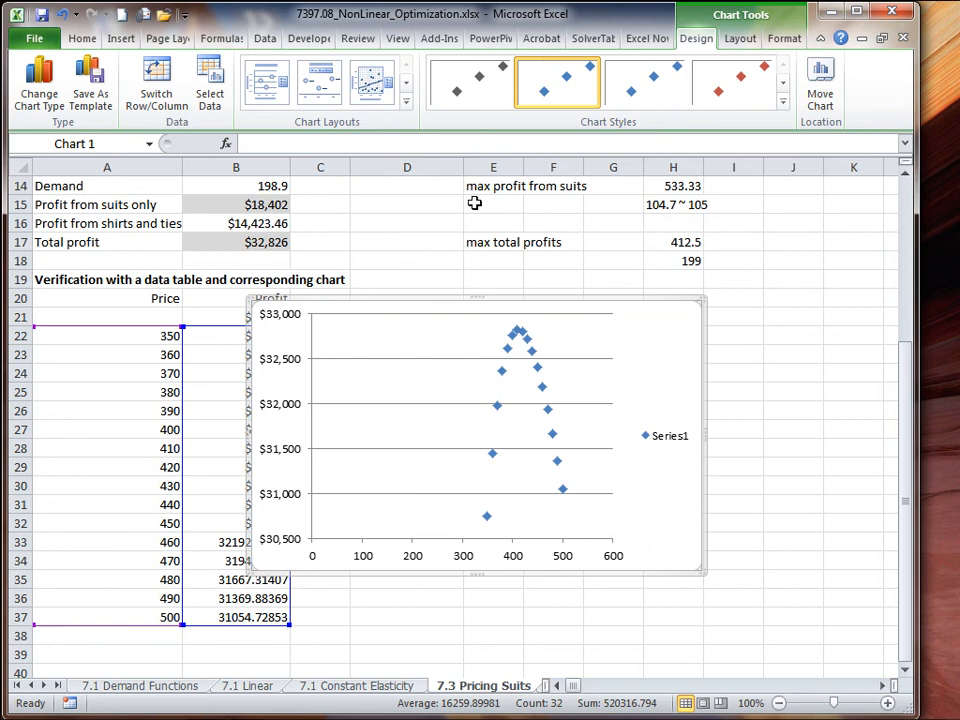
# Move the scatter chart beside the data table, clear of columns A and B, and widen it into column K.
pyautogui.moveTo(704, 433); pyautogui.dragTo(835, 435)
pyautogui.click(762, 437)
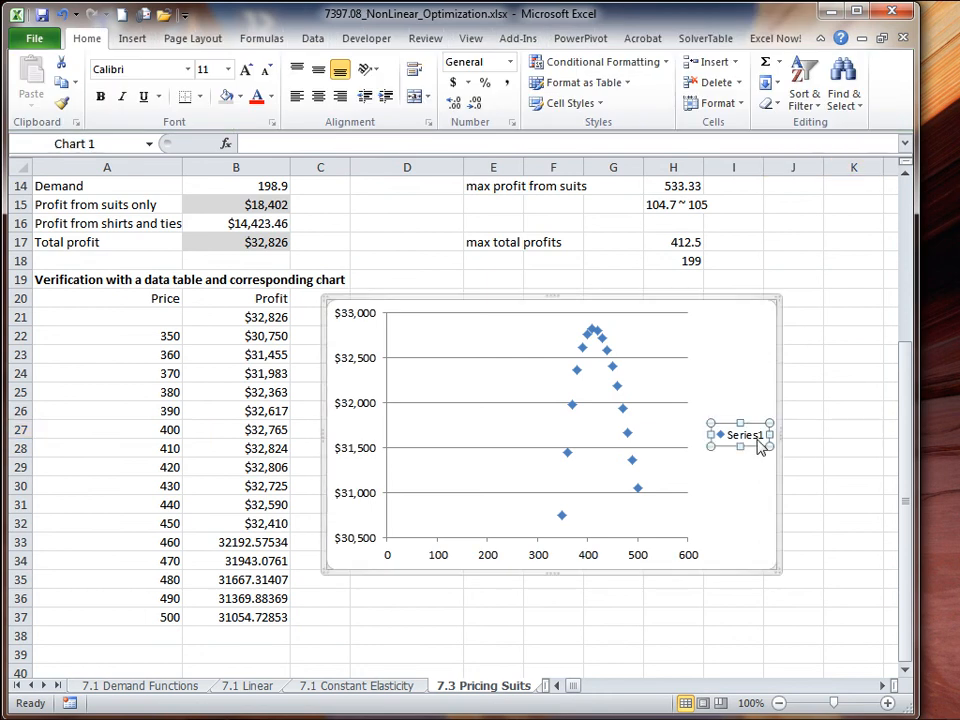
pyautogui.click(780, 432)
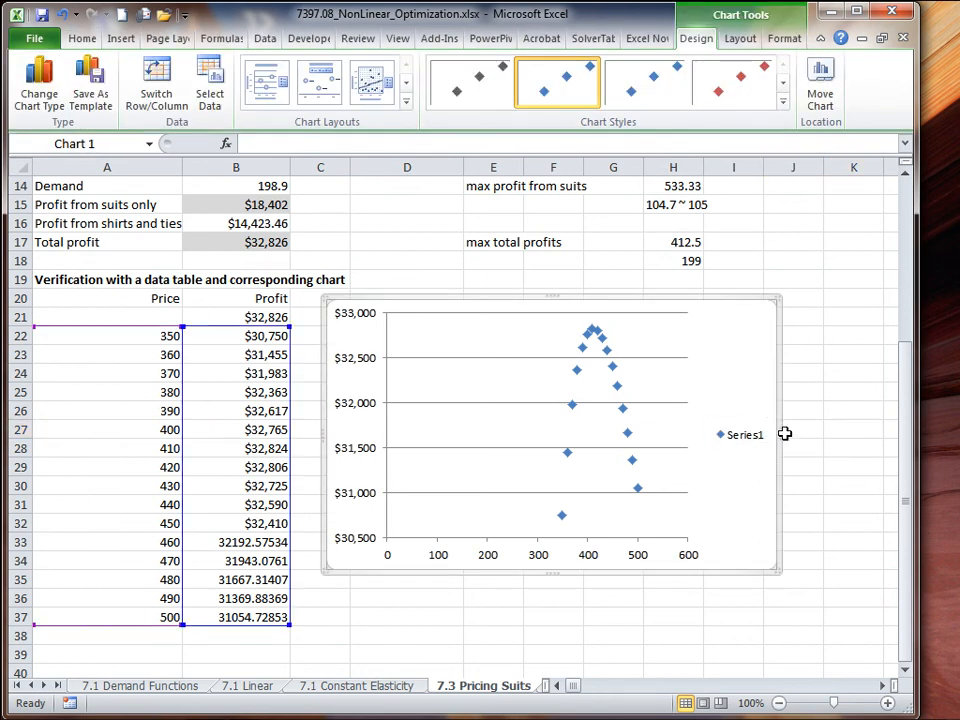
pyautogui.moveTo(781, 433); pyautogui.dragTo(873, 428)
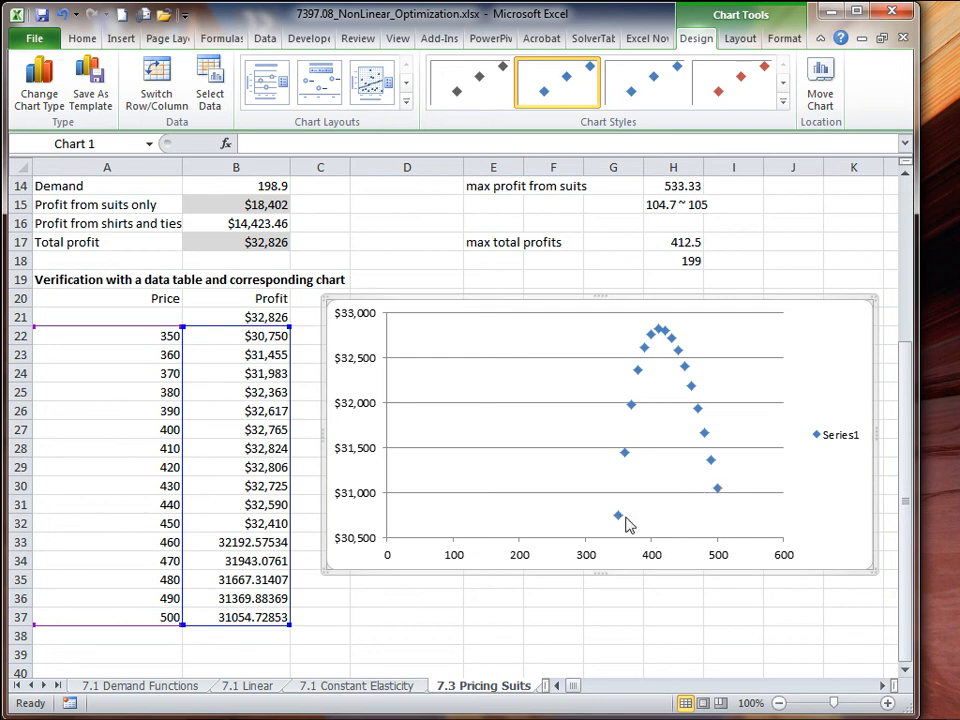
# Examine the chart's profit points from the lowest price towards the peak, and compare them with the pricing model above.
pyautogui.moveTo(620, 521)
pyautogui.moveTo(645, 360)
pyautogui.click(905, 176)
pyautogui.click(905, 176)
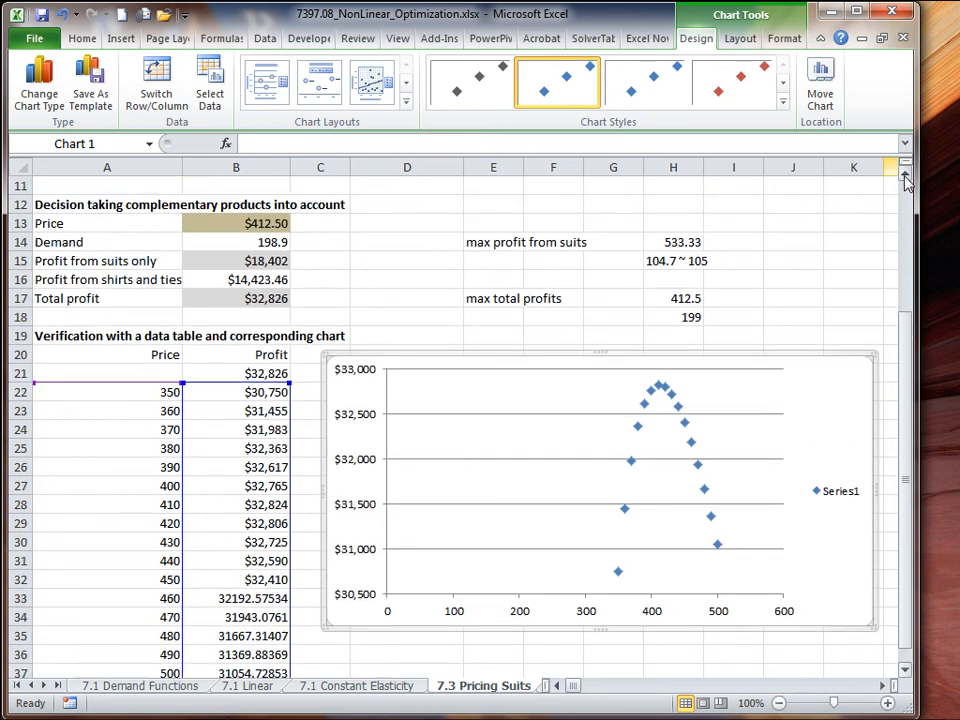
pyautogui.click(905, 176)
pyautogui.click(905, 176)
pyautogui.click(905, 176)
pyautogui.click(905, 176)
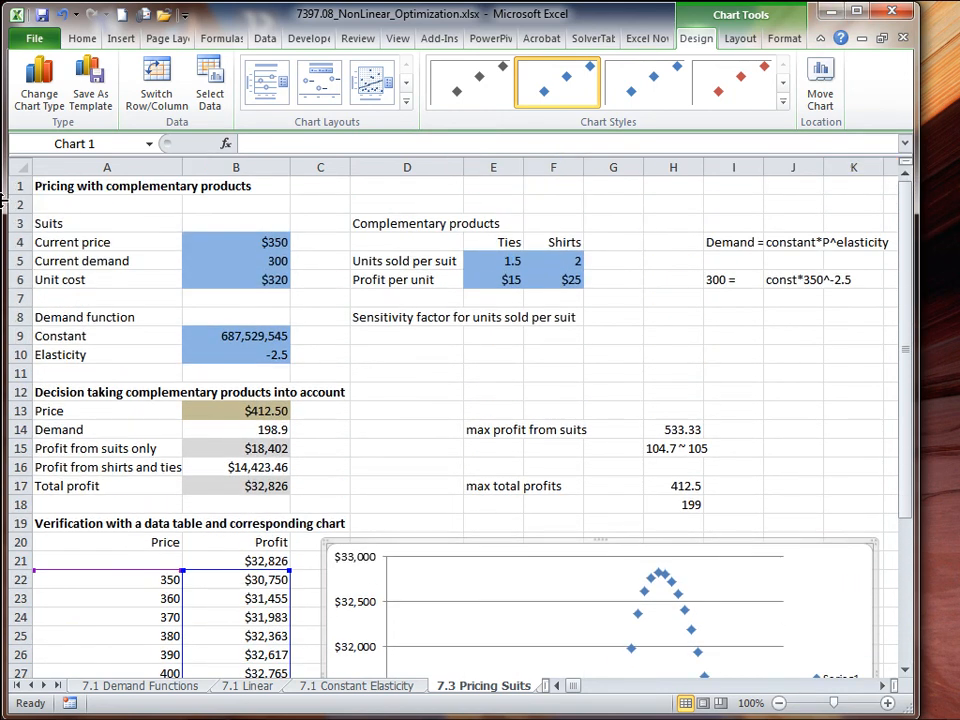
# Deselect the chart by selecting A1, reveal the 7.4 Peak Load Pricing sheet tab, and inspect the chart point near the peak.
pyautogui.click(45, 187)
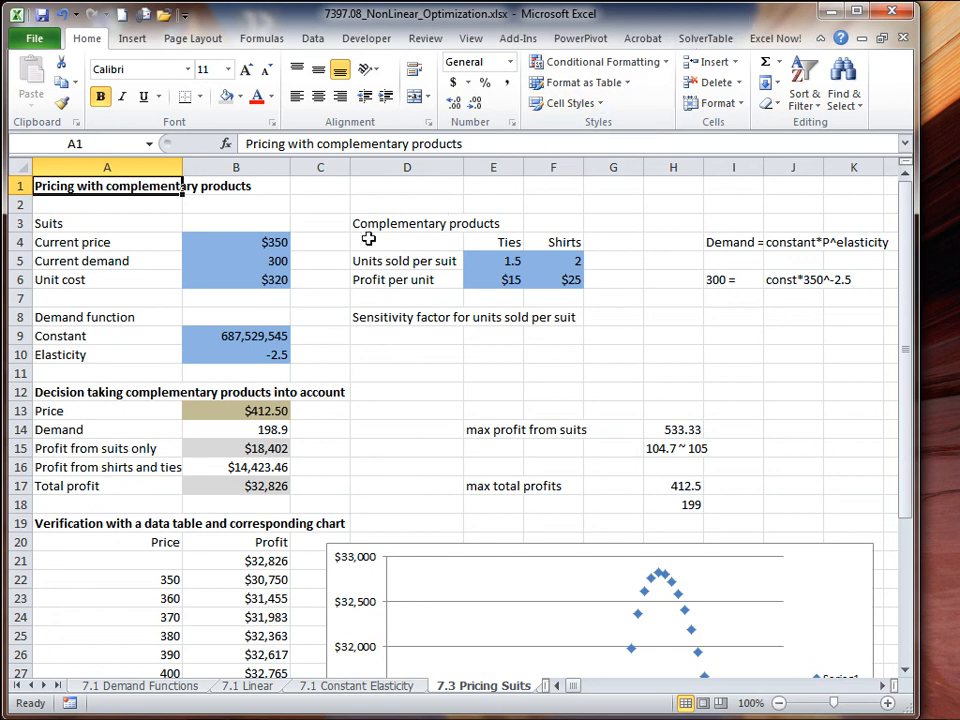
pyautogui.click(57, 686)
pyautogui.click(57, 686)
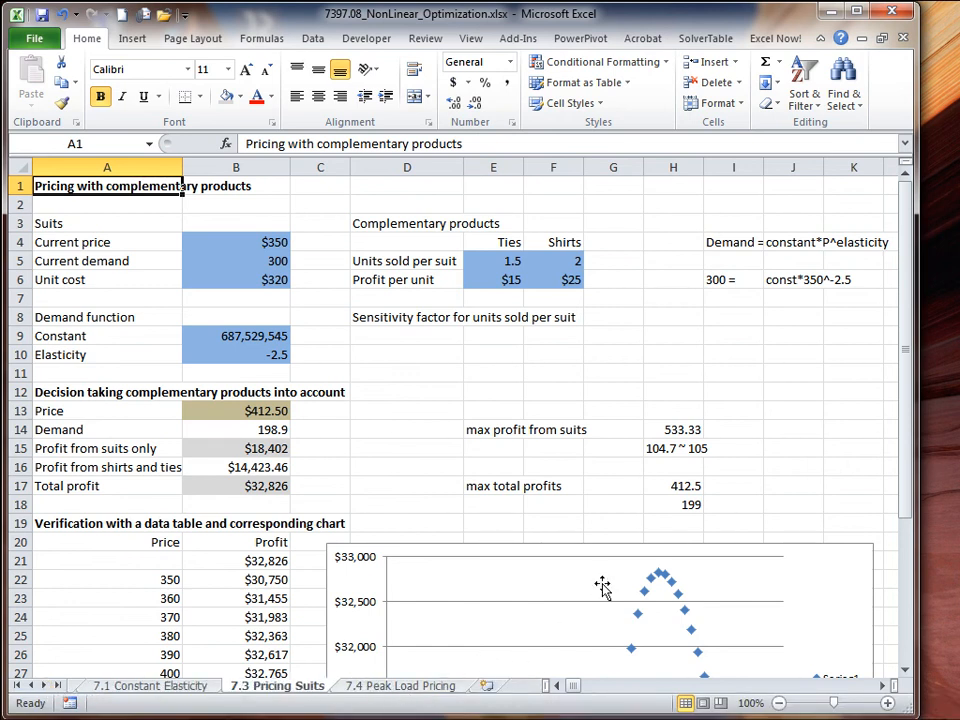
pyautogui.moveTo(655, 580)
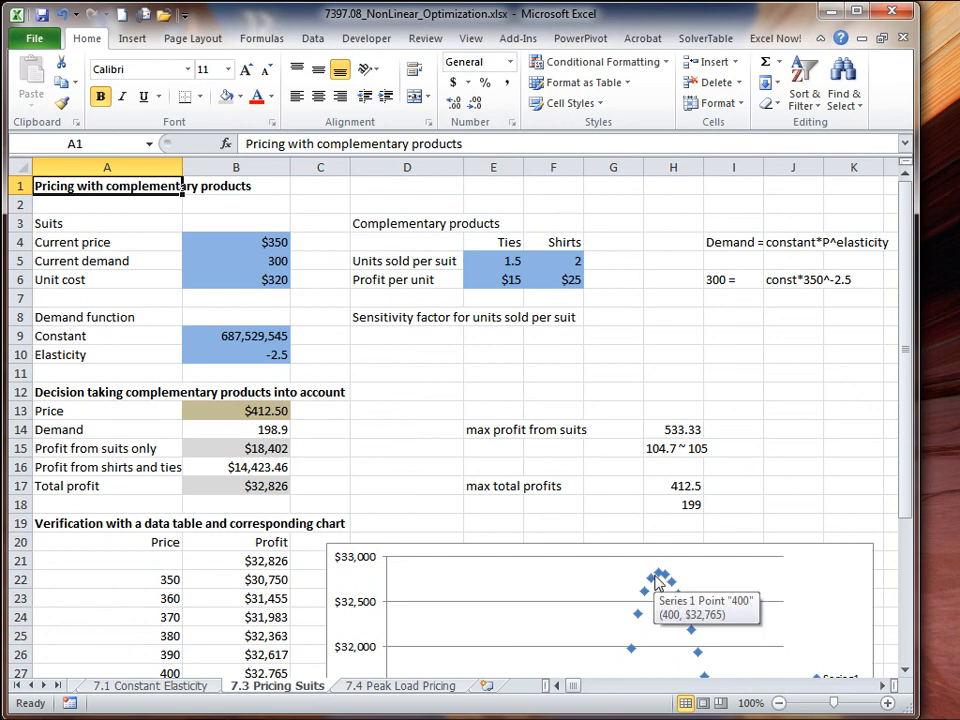